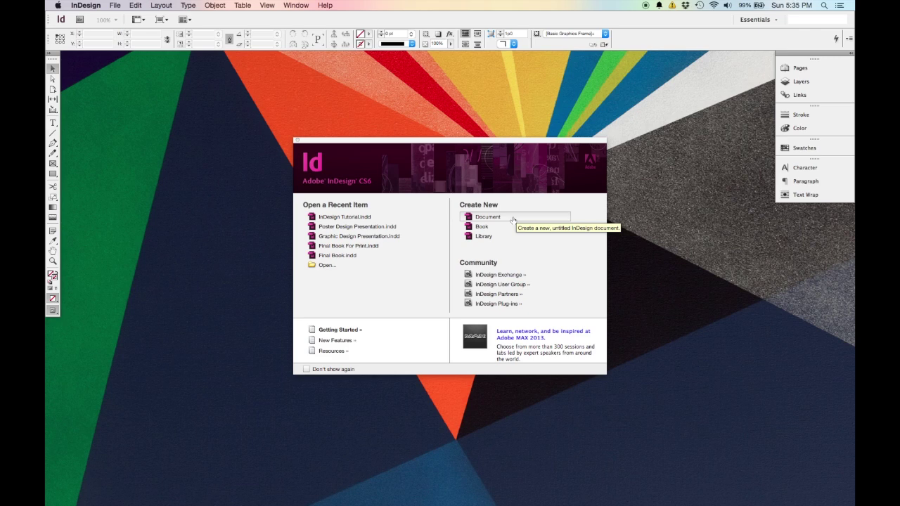
Start a new print document with 8 pages, keeping facing pages enabled
click(513, 219)
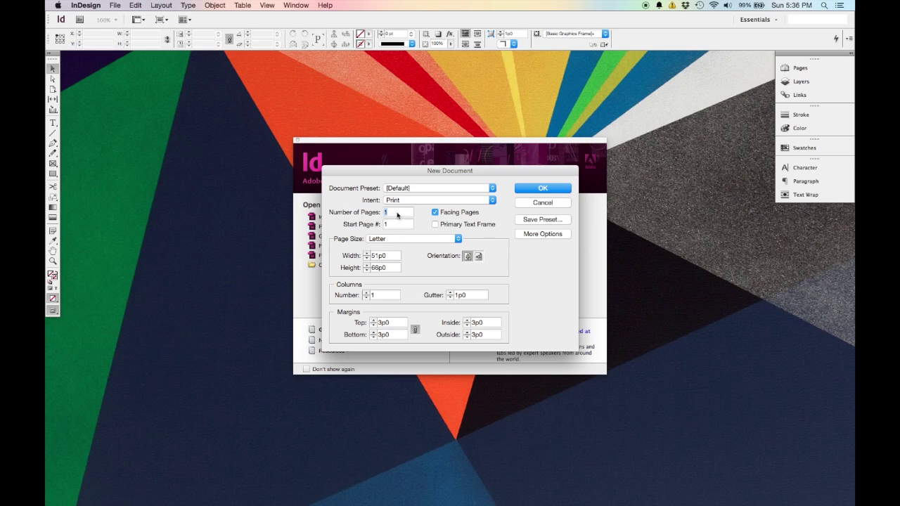
text(8)
key(Tab)
click(436, 212)
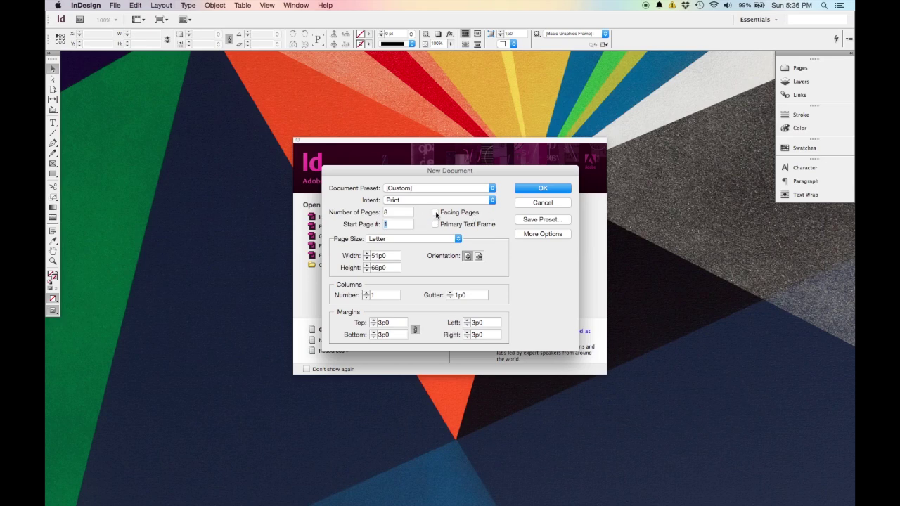
click(436, 212)
Set a custom page size of 36 by 36 inches for the new document
click(455, 239)
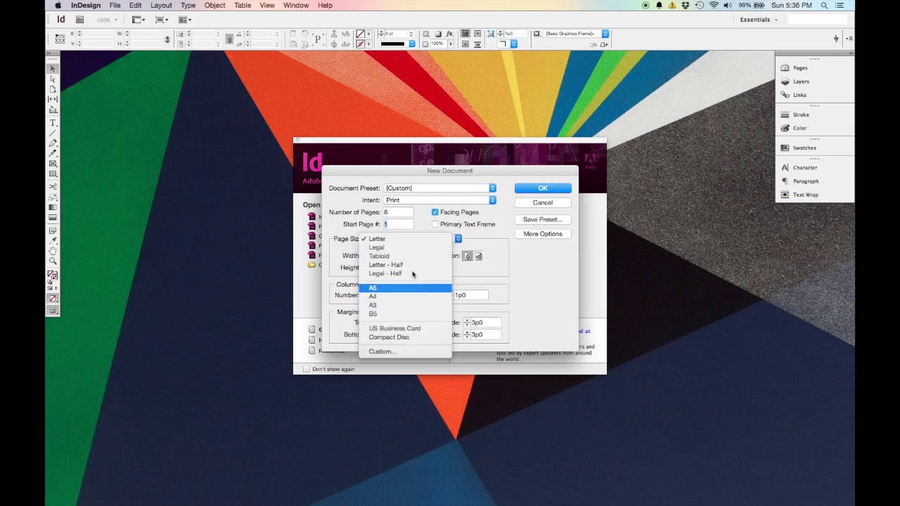
click(520, 265)
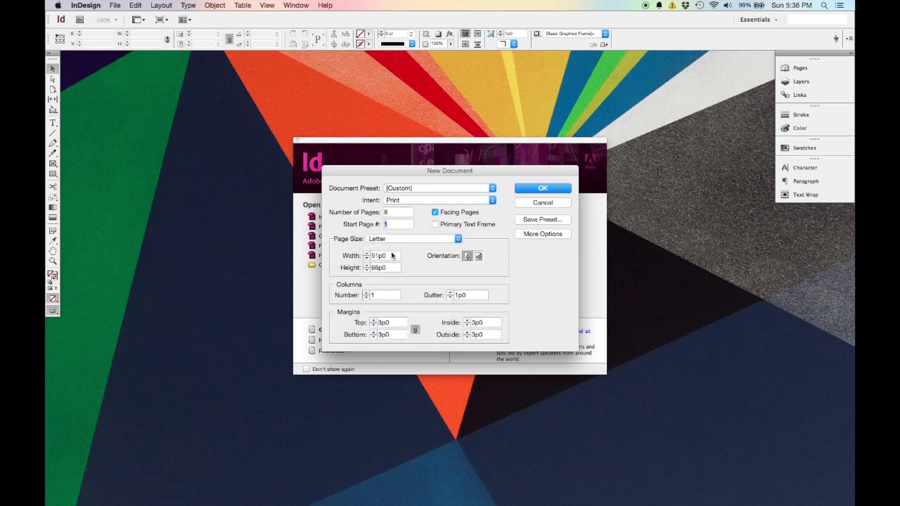
double_click(386, 257)
text(36")
key(Tab)
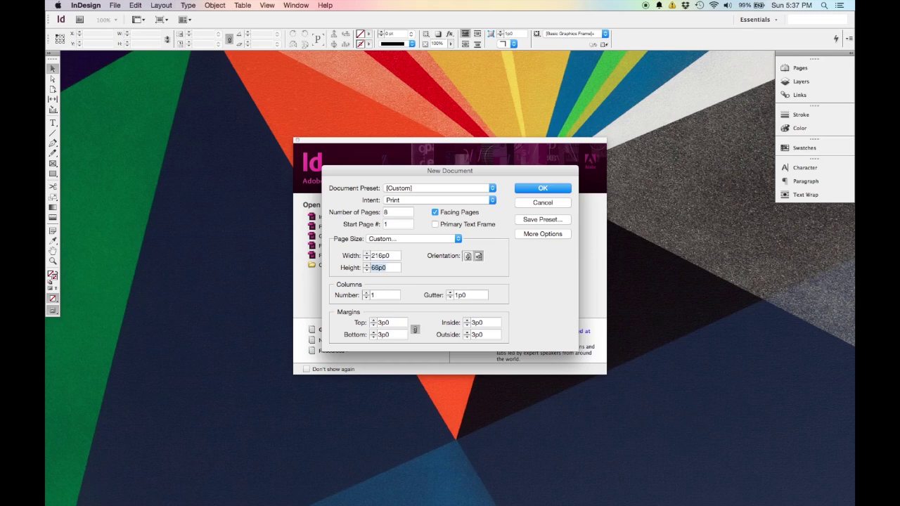
text(36")
key(Tab)
Set the page size to Letter in portrait orientation
click(459, 241)
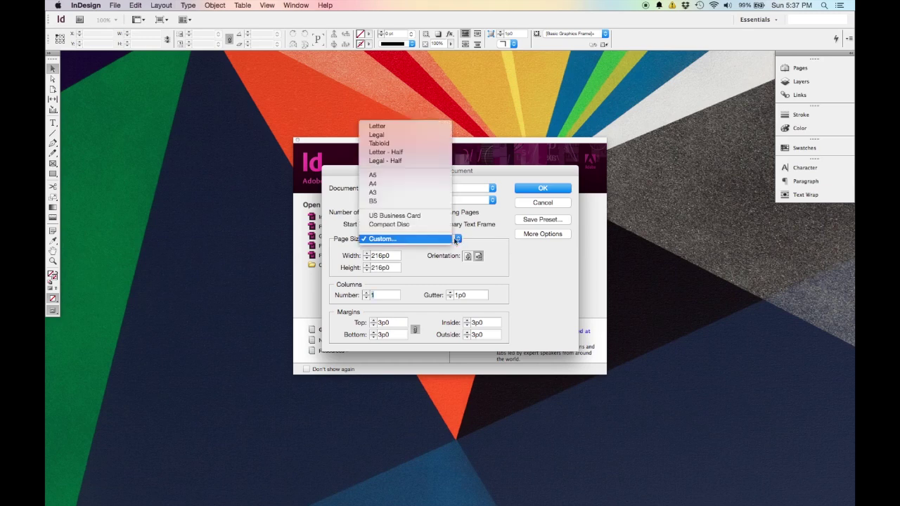
click(431, 126)
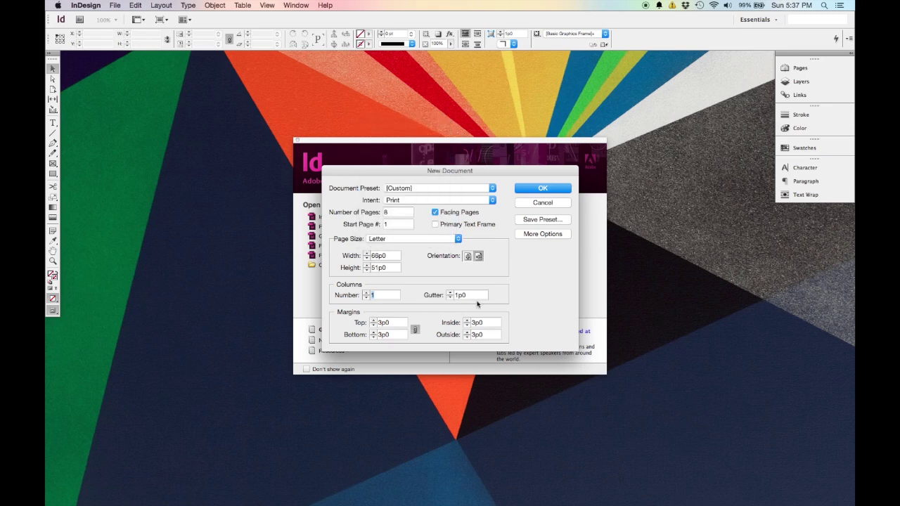
click(469, 257)
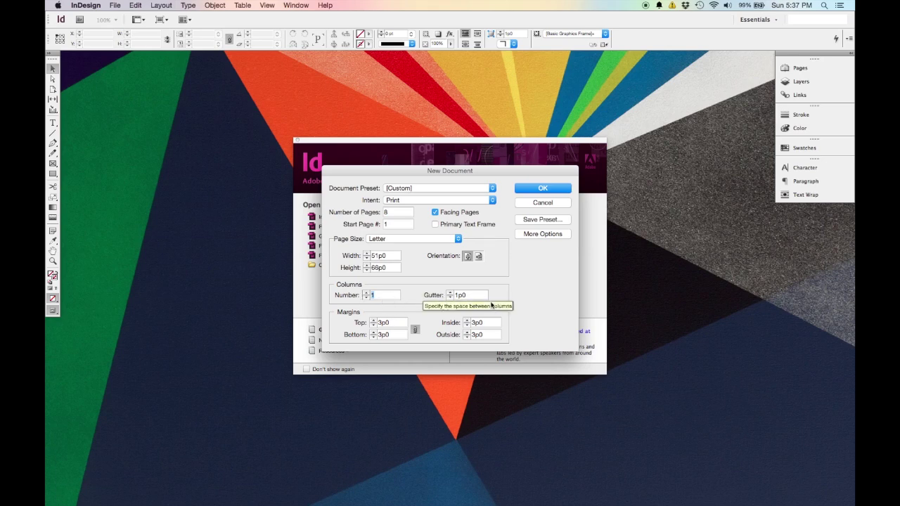
Toggle the facing pages option off and back on
double_click(373, 296)
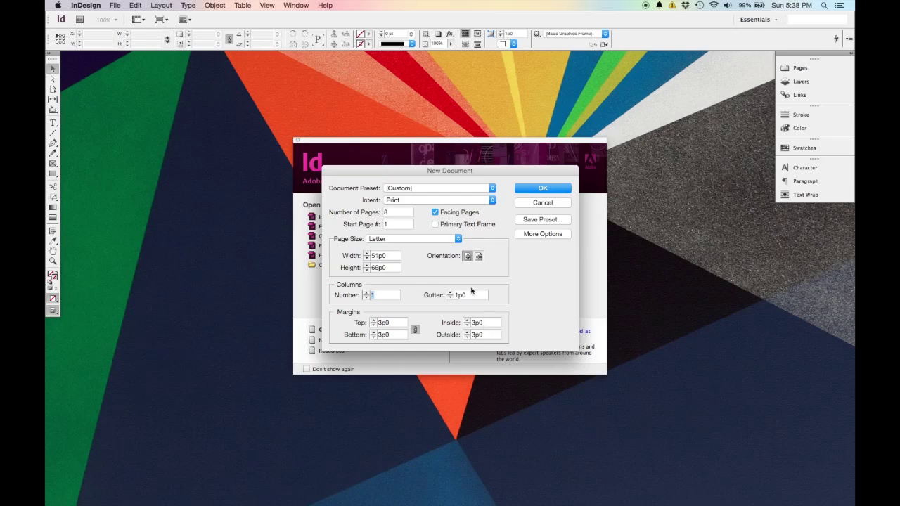
click(468, 216)
click(468, 216)
click(468, 216)
click(468, 213)
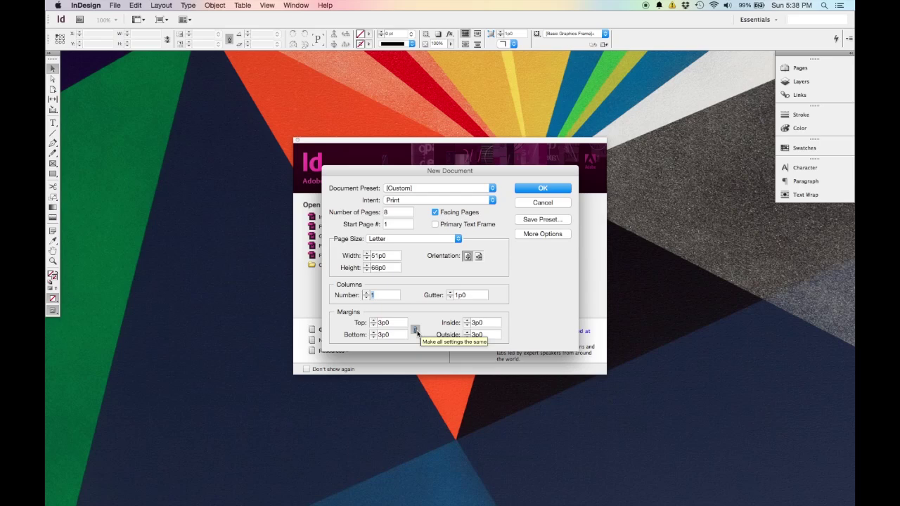
Unlink the margins, set the inside margin to 4p6 and create the document
click(415, 330)
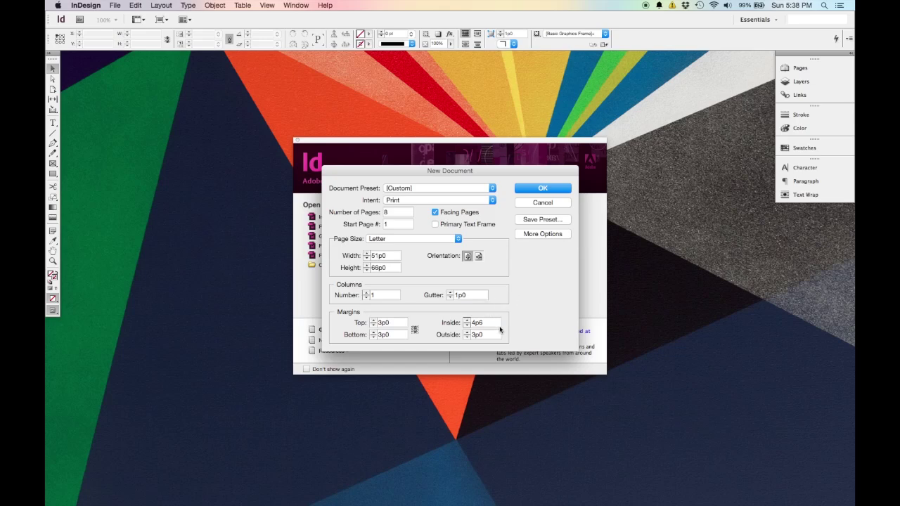
click(542, 188)
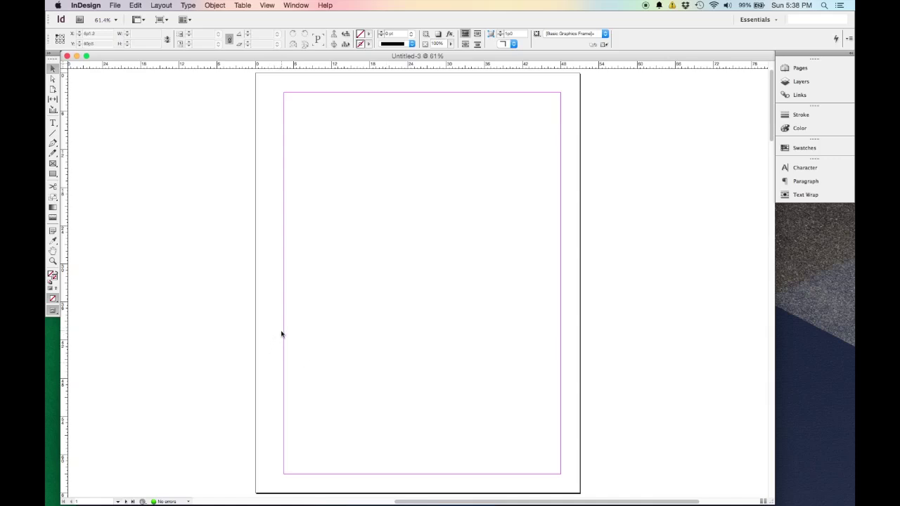
Look through the document's pages, from close-up to an overview of all the spreads
scroll(325, 314, down, 3)
scroll(324, 314, down, 10)
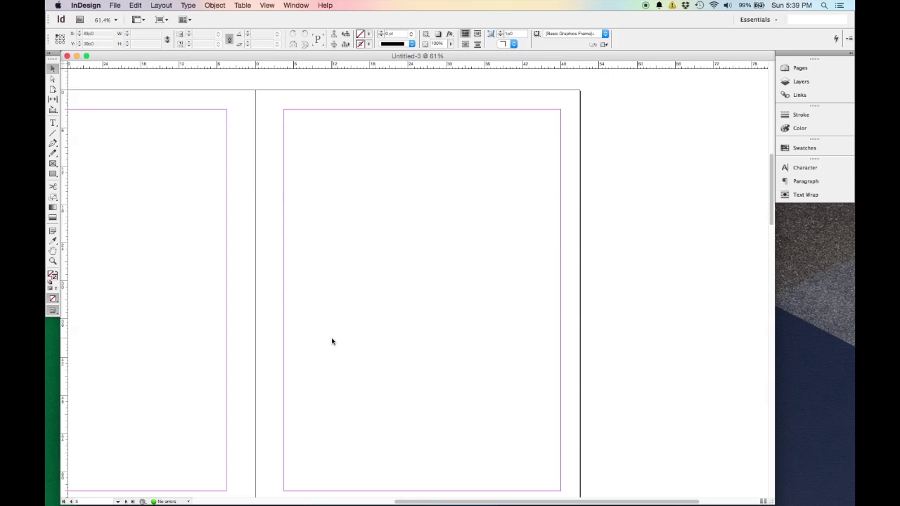
key(super+2)
key(super+1)
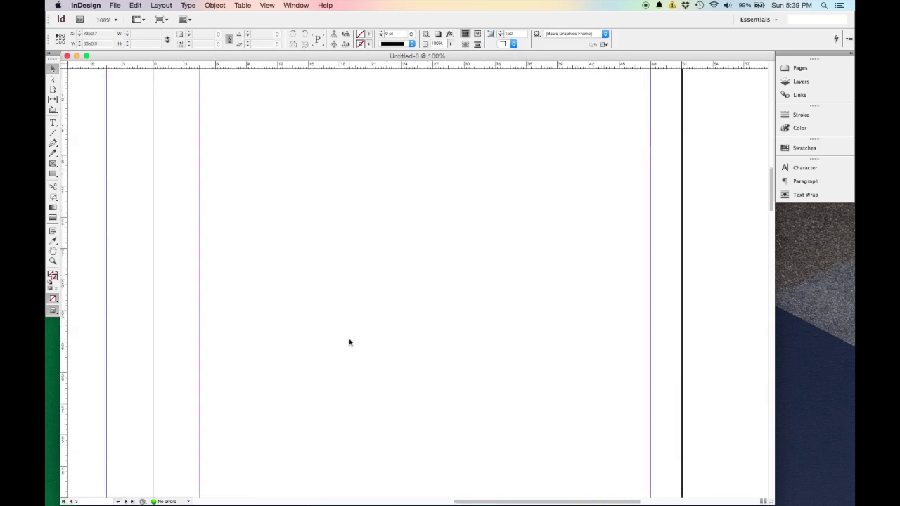
key(super+0)
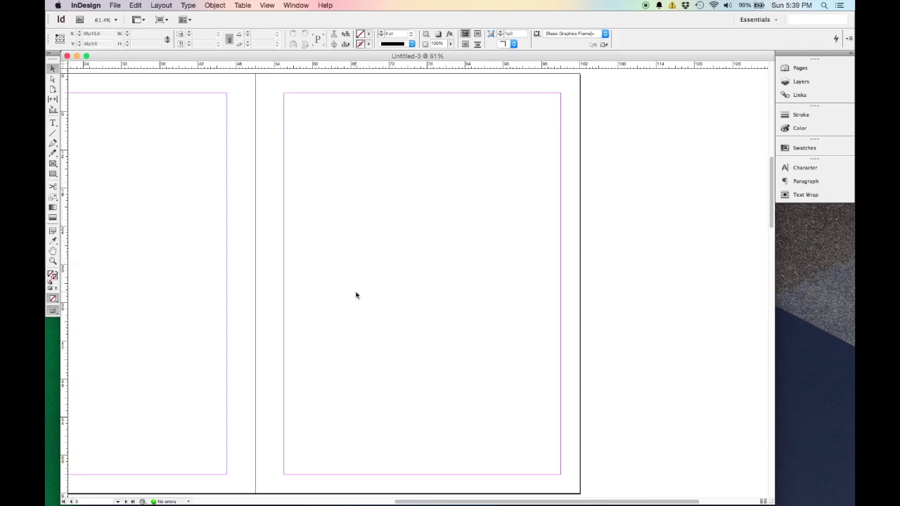
key(super+minus)
key(super+minus)
key(super+minus)
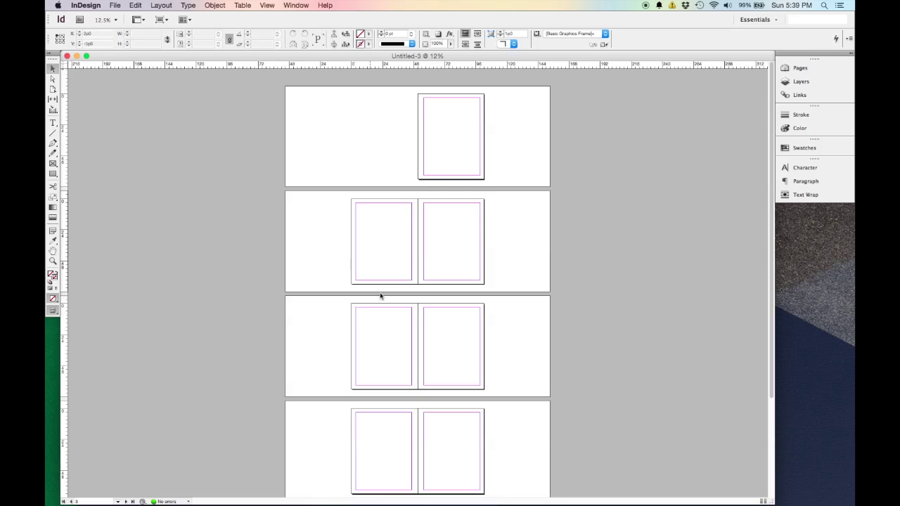
key(super+equal)
key(super+equal)
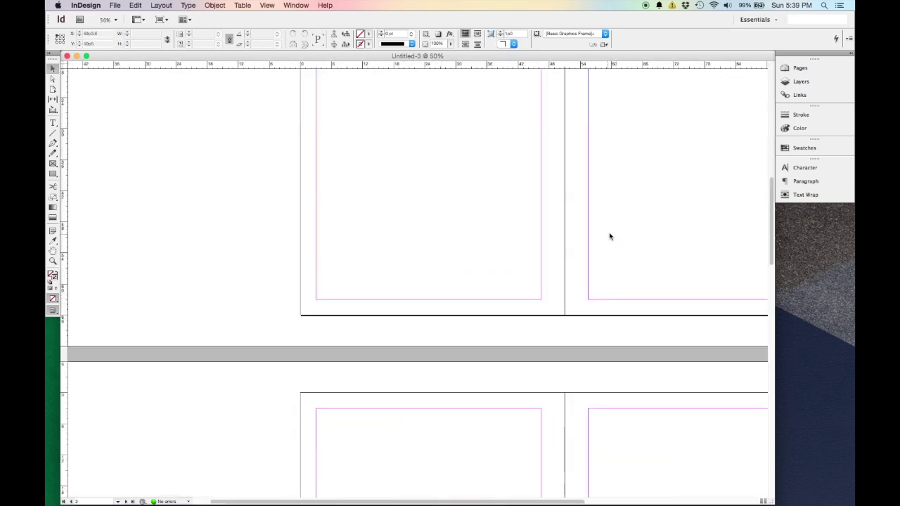
Examine the inside and outside margins on the spread of pages 2 and 3
scroll(610, 240, down, 3)
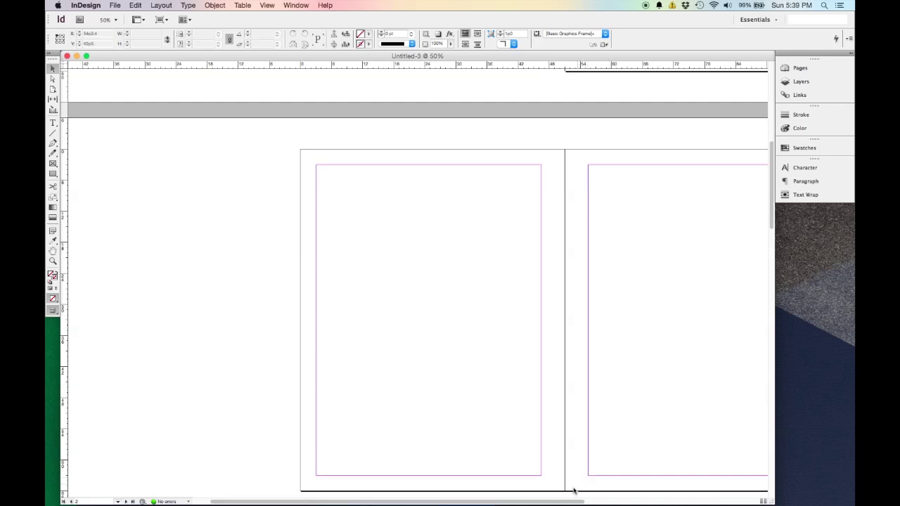
drag(574, 504, 650, 500)
scroll(772, 236, down, 1)
scroll(772, 236, down, 2)
scroll(539, 251, up, 3)
scroll(540, 251, down, 2)
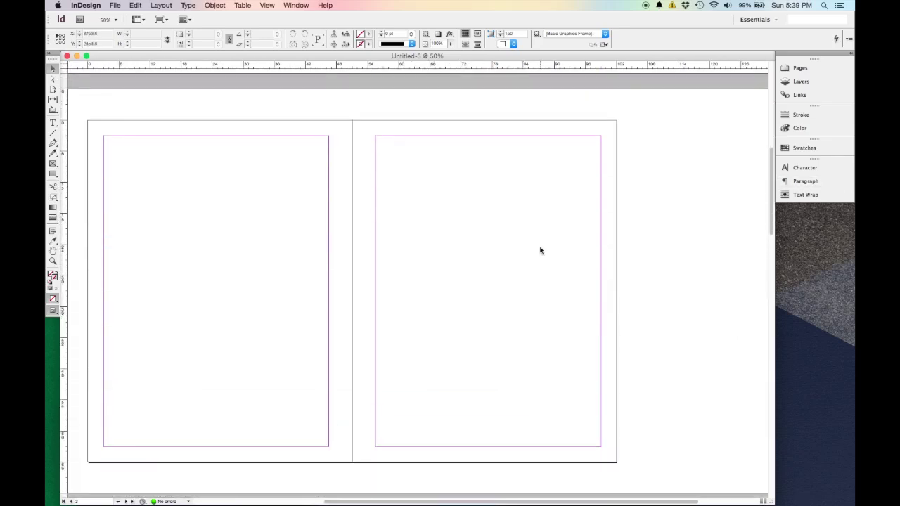
scroll(540, 251, up, 1)
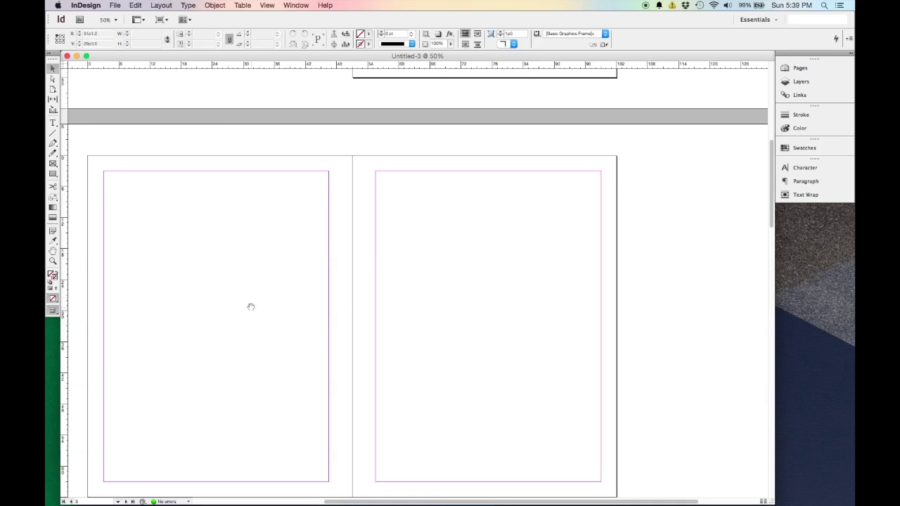
drag(263, 321, 295, 276)
click(53, 69)
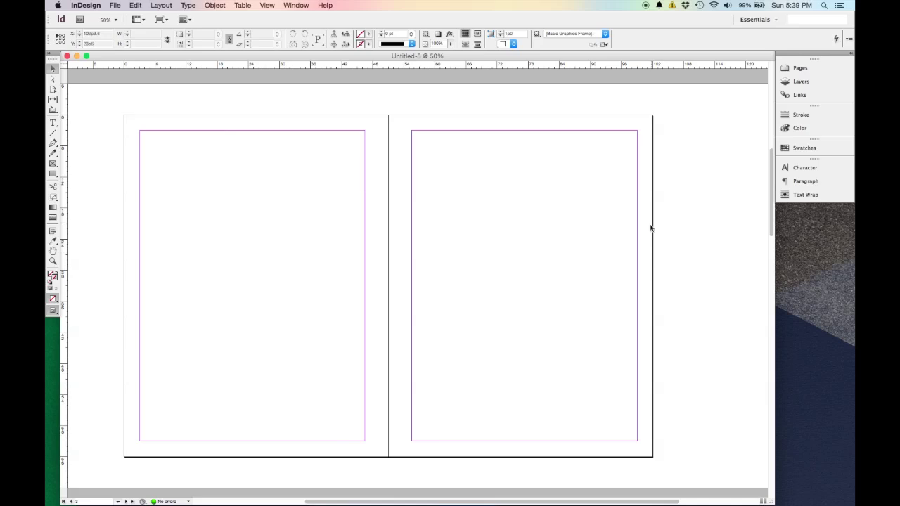
Draw an empty rectangular picture frame about 43p6 wide and 32p7 high between the side margins of page 1
scroll(652, 314, up, 10)
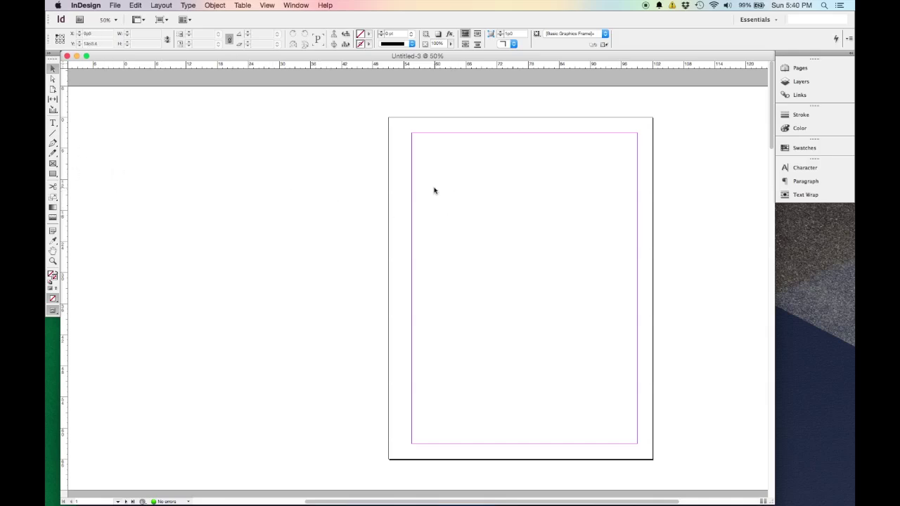
click(52, 164)
drag(411, 190, 637, 358)
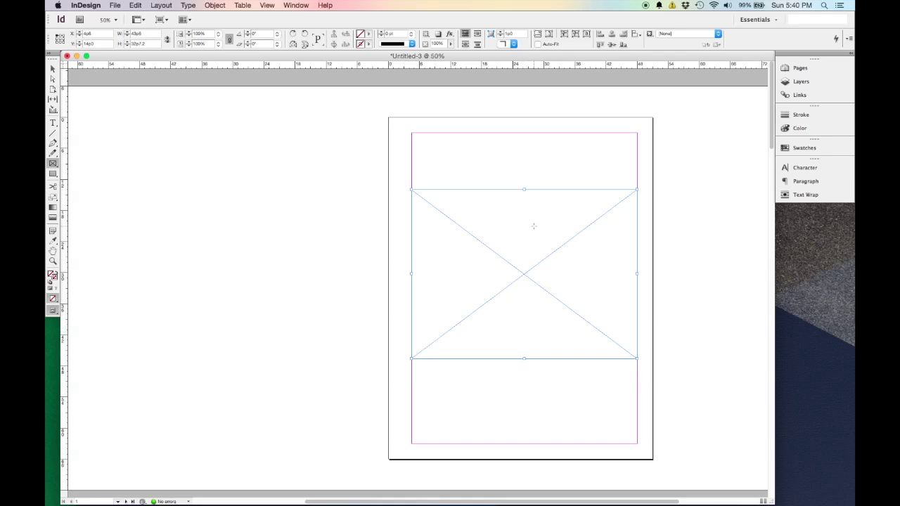
click(53, 68)
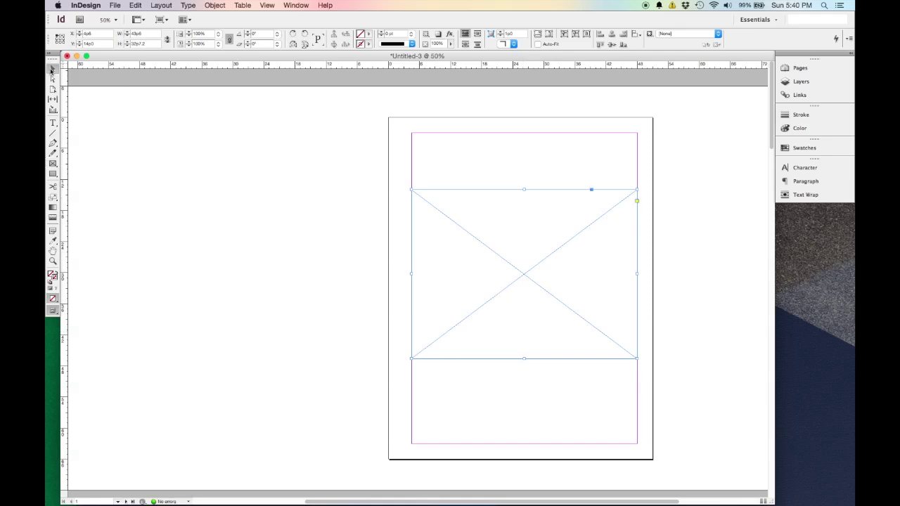
Place Capital Bike Share.jpg from the desktop's IMAGES folder into the selected frame
click(114, 7)
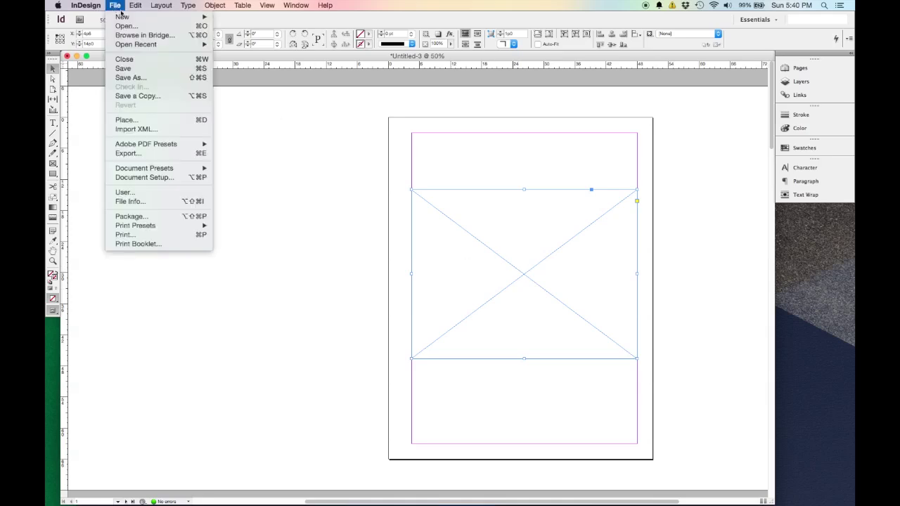
click(162, 123)
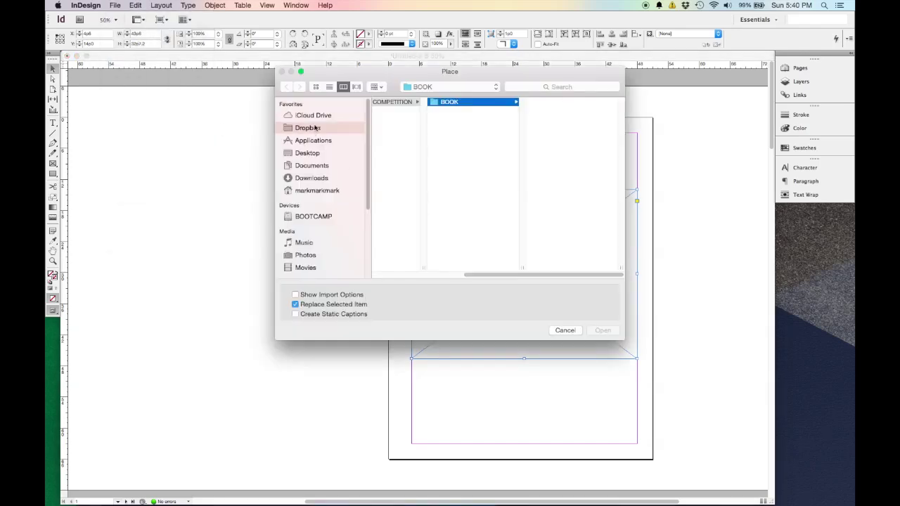
click(315, 128)
click(317, 153)
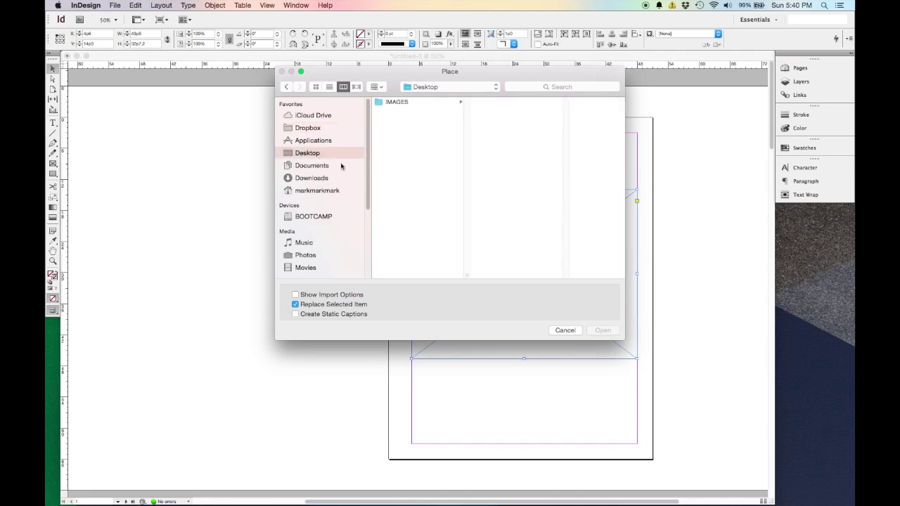
click(417, 103)
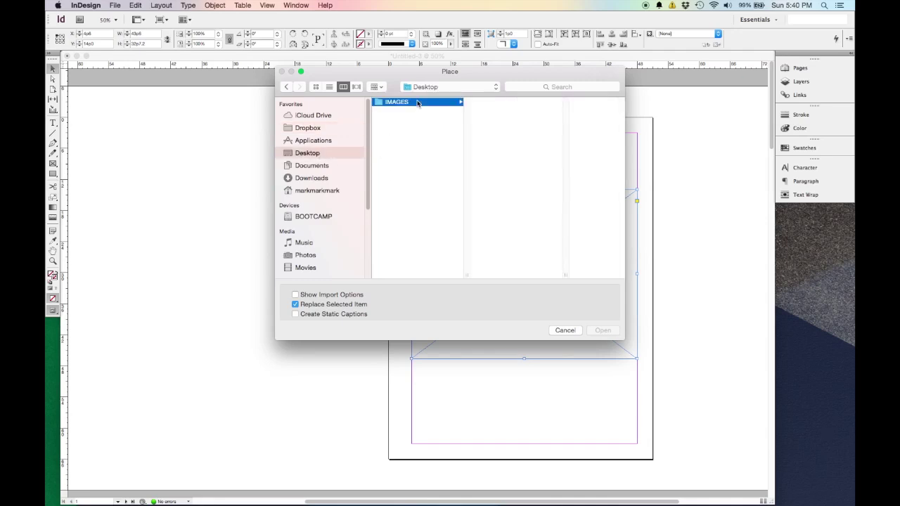
click(507, 112)
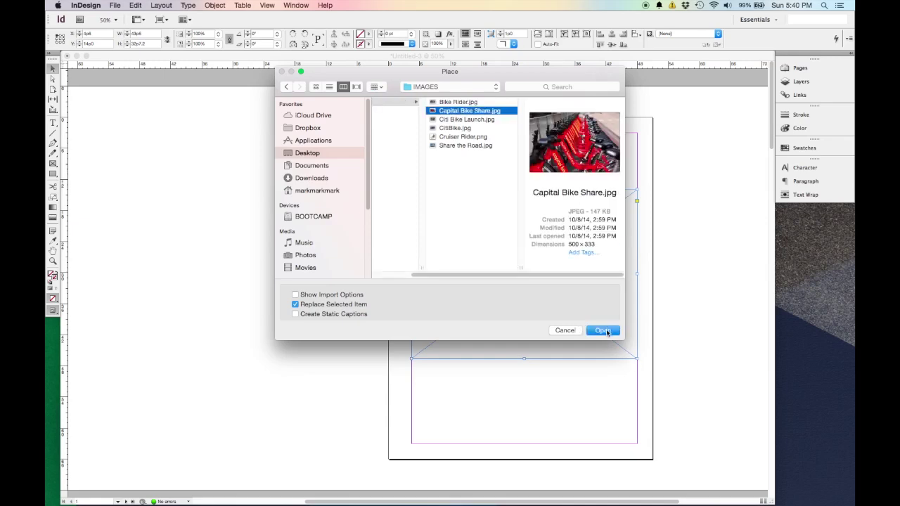
click(605, 331)
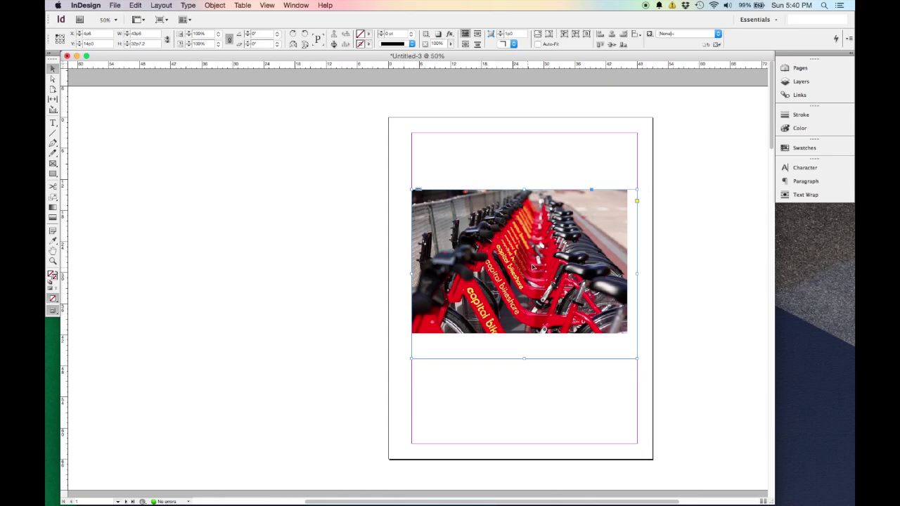
Fit the bike photo to its frame and delete the frame from page 1
click(564, 34)
click(529, 278)
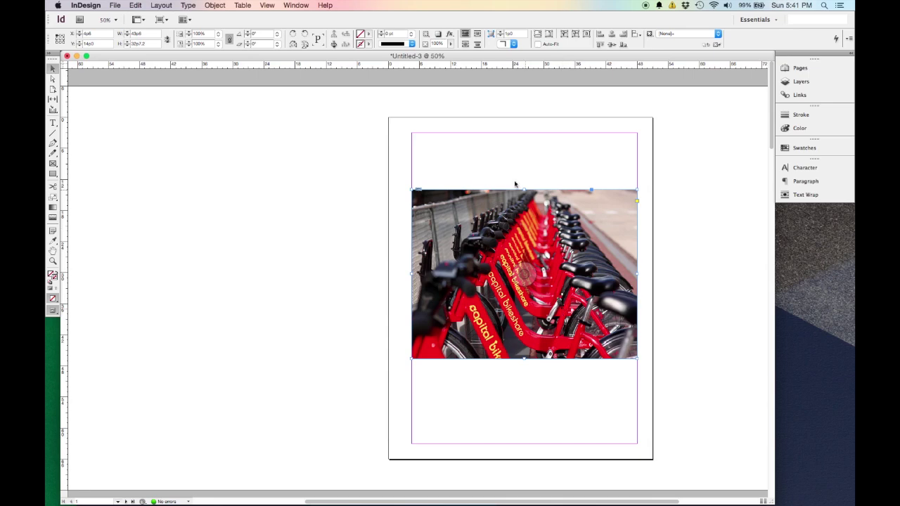
key(BackSpace)
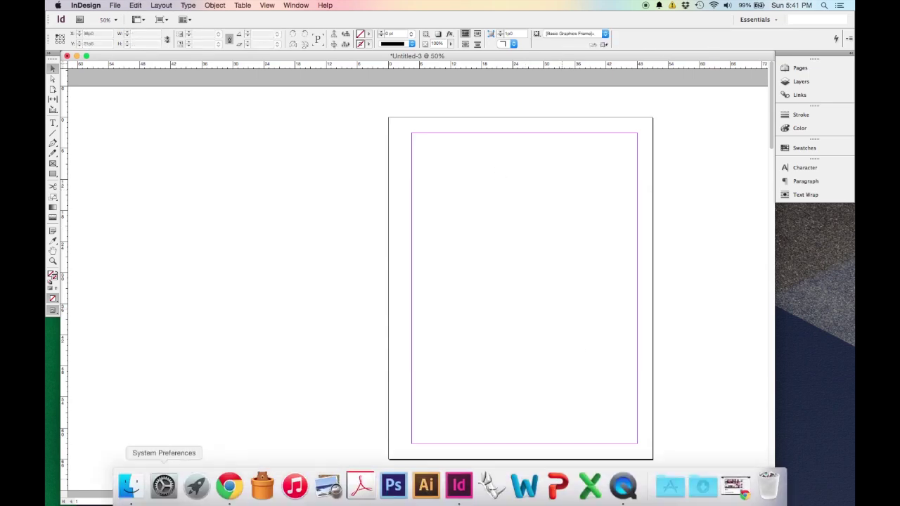
click(129, 485)
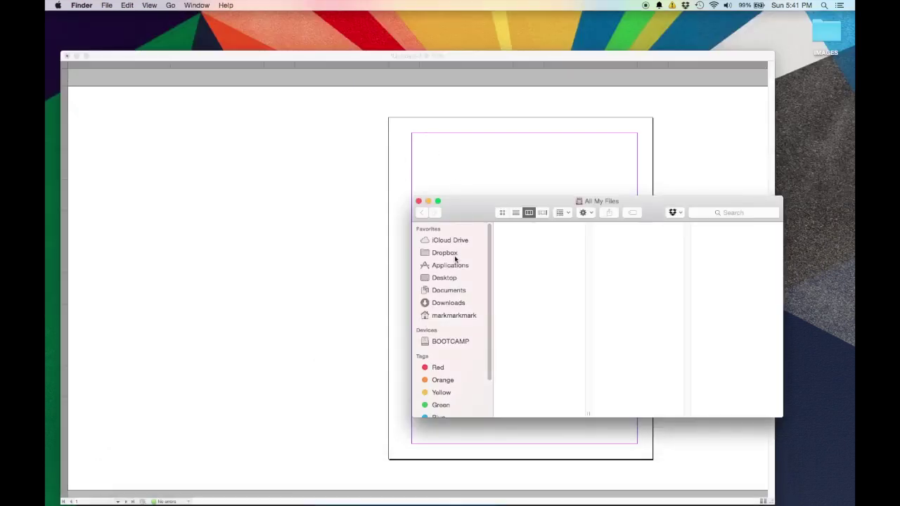
drag(469, 213, 147, 103)
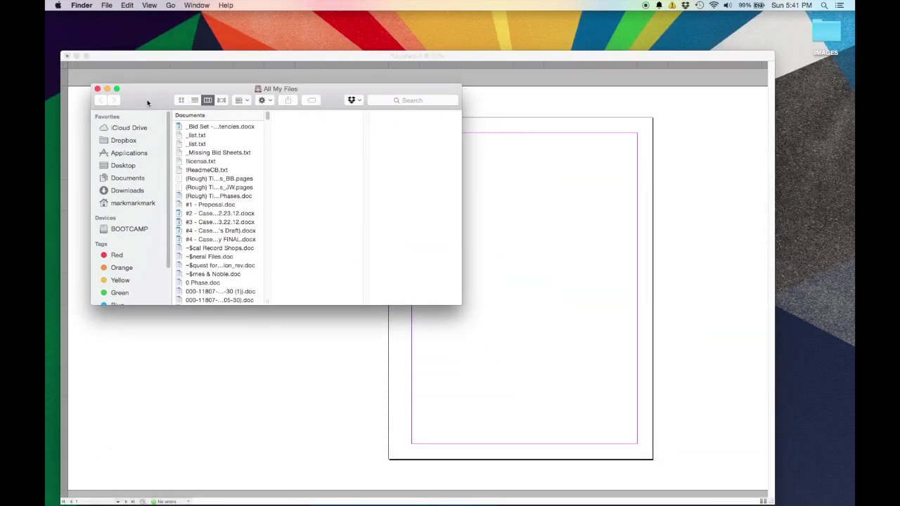
click(134, 168)
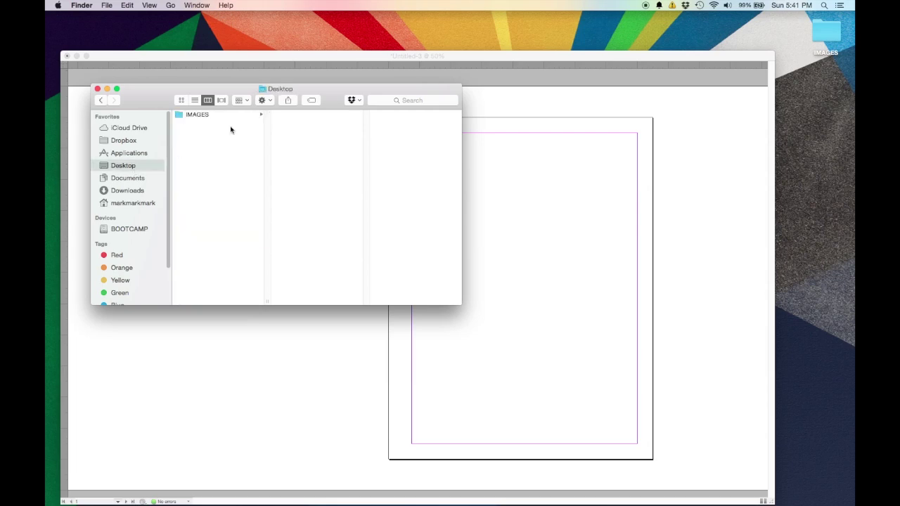
click(230, 117)
drag(315, 124, 539, 241)
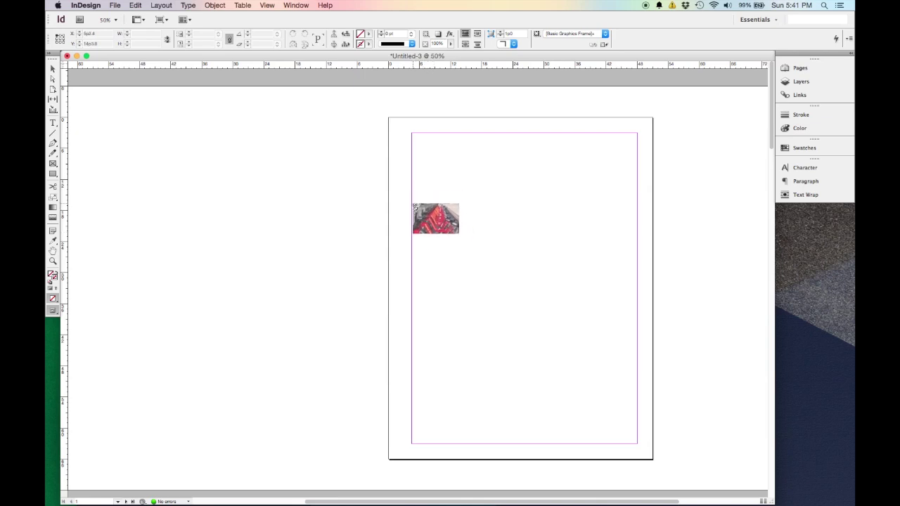
drag(412, 201, 637, 351)
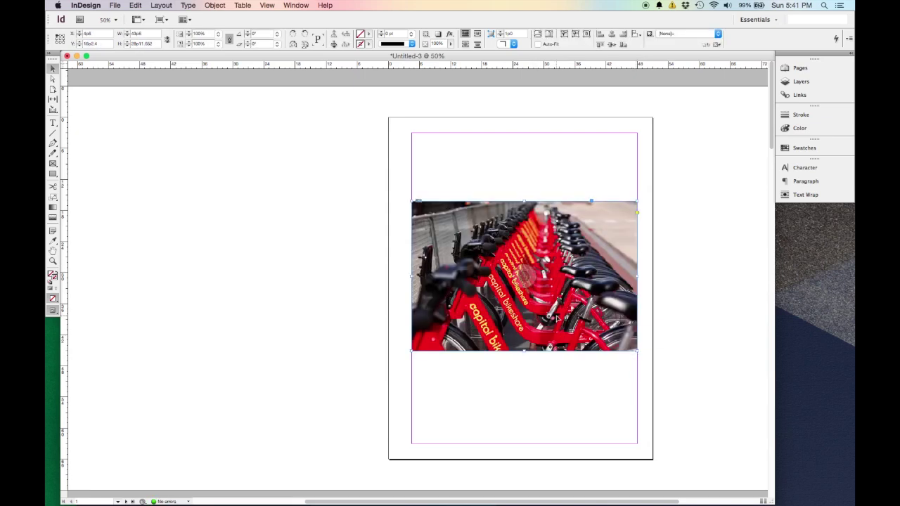
drag(626, 343, 624, 330)
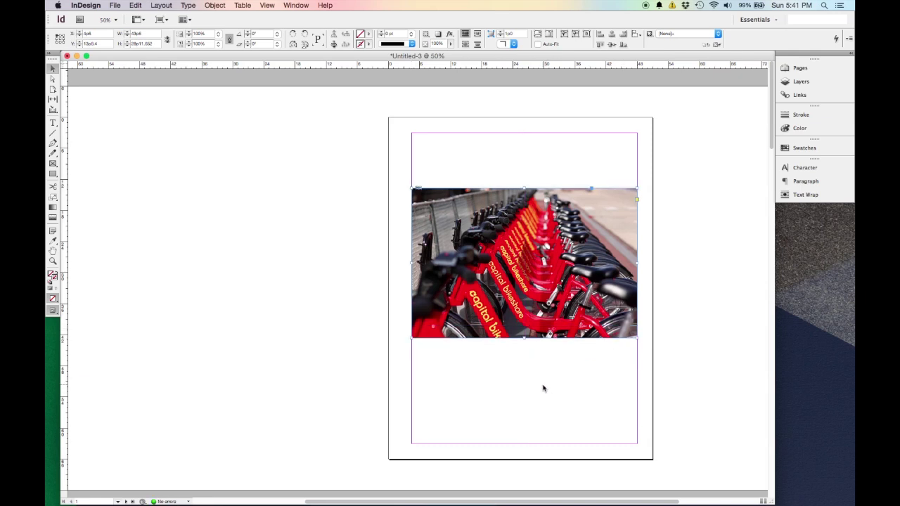
Add a text frame about 43p6 wide and 5p8 high above the photo, containing the title "Bike Share"
click(53, 124)
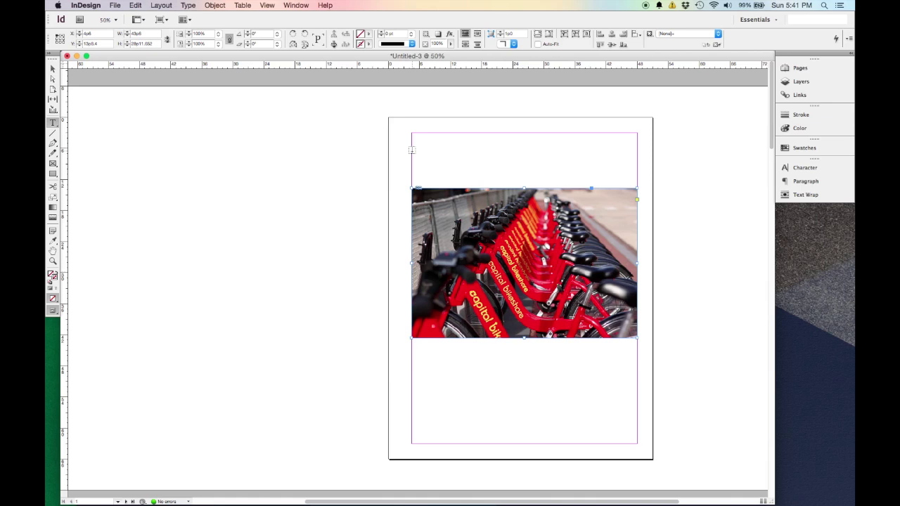
drag(413, 150, 637, 181)
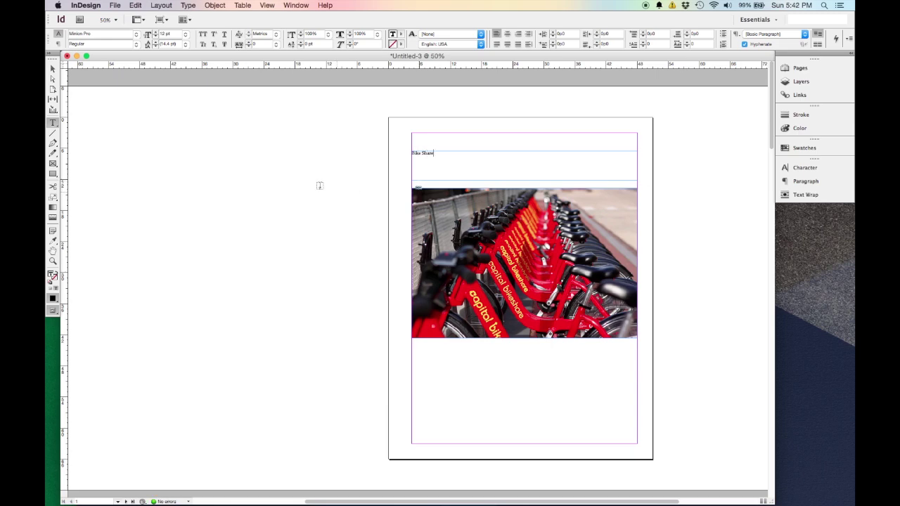
click(52, 70)
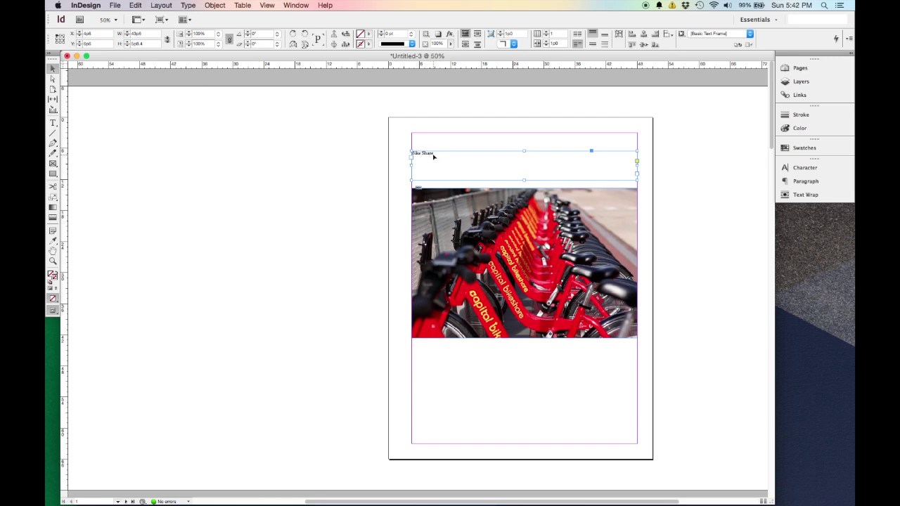
Set the font of the "Bike Share" title text to Myriad Pro
key(super+1)
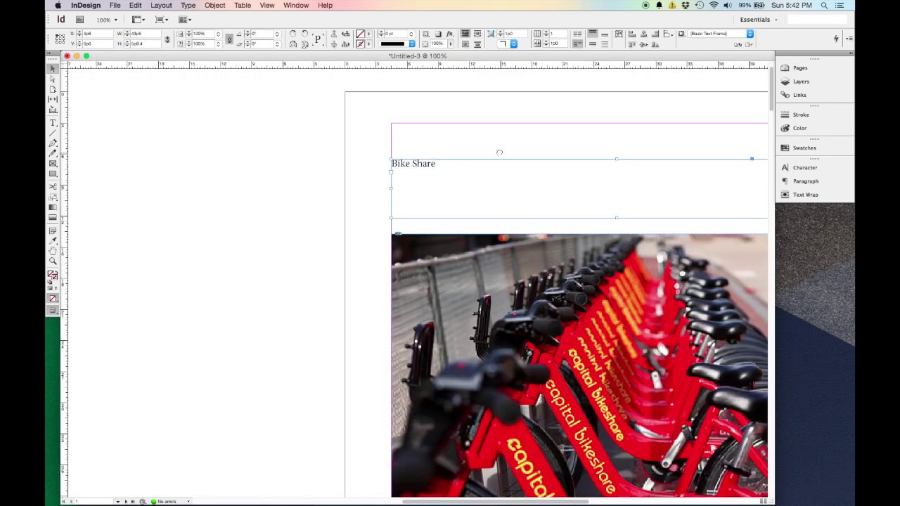
drag(499, 152, 365, 154)
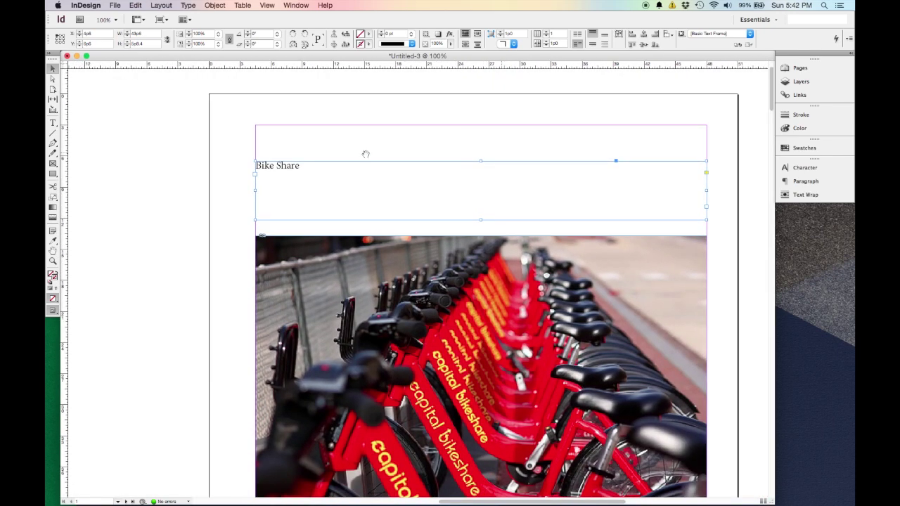
triple_click(293, 167)
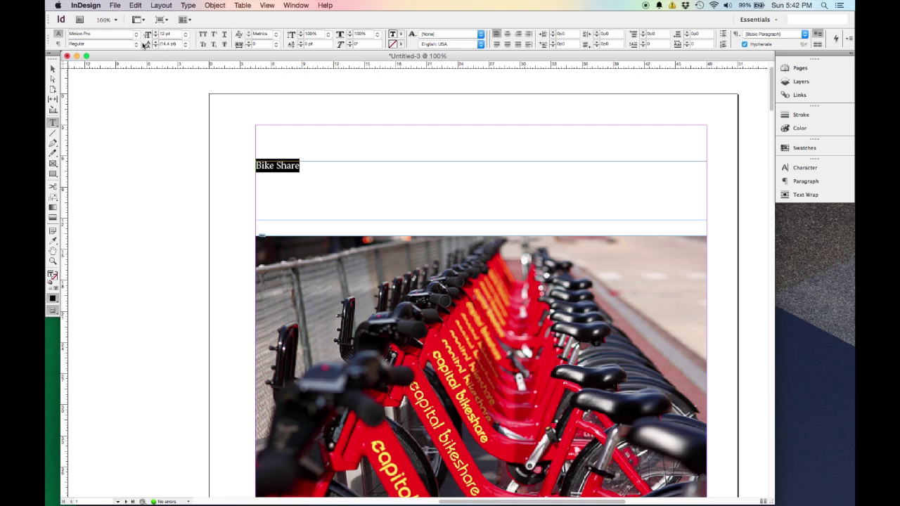
click(291, 4)
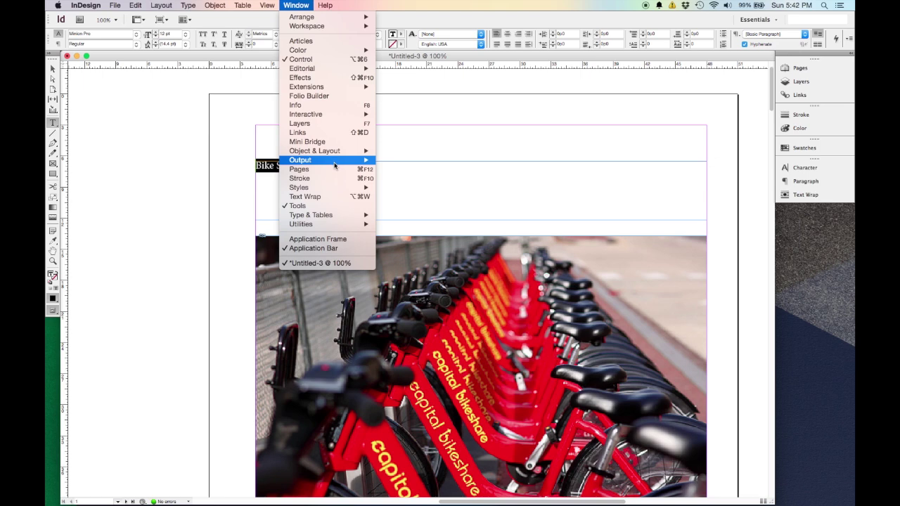
mouse_move(336, 221)
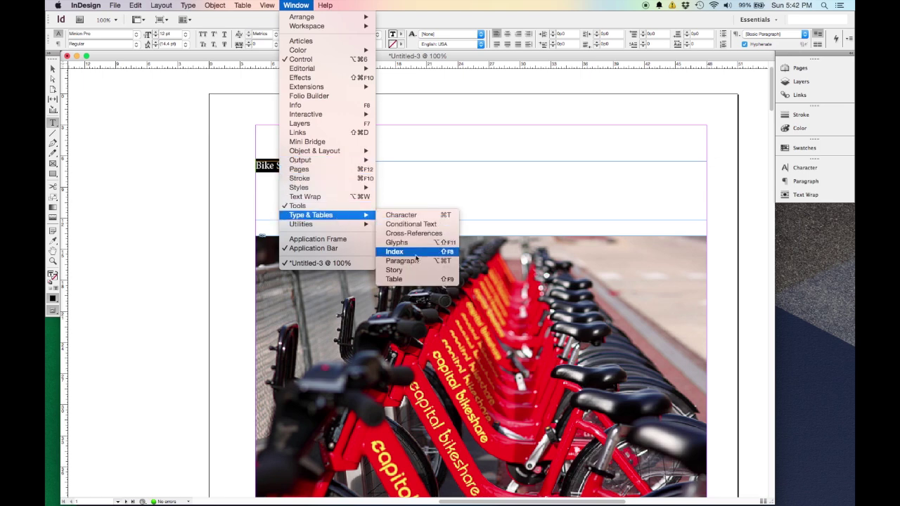
click(427, 218)
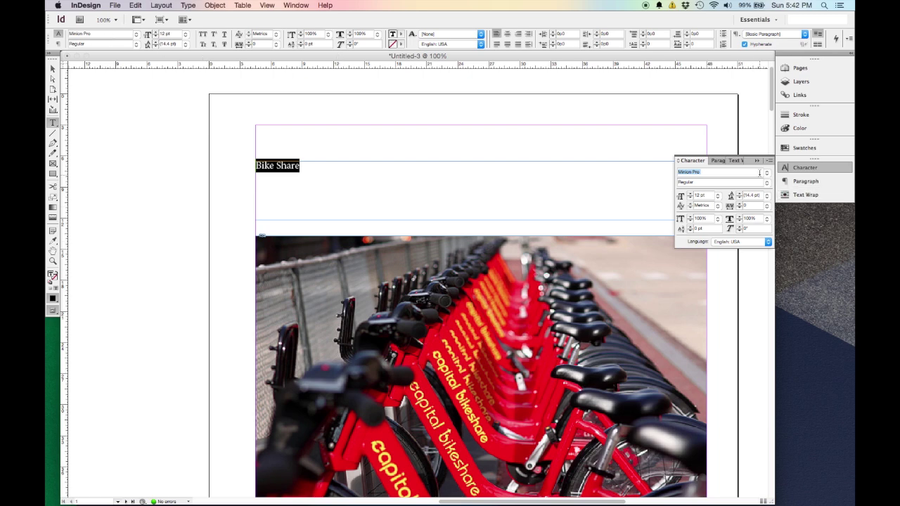
text(Myriad Pro)
key(Return)
Set the font style of the "Bike Share" title to Bold
click(727, 183)
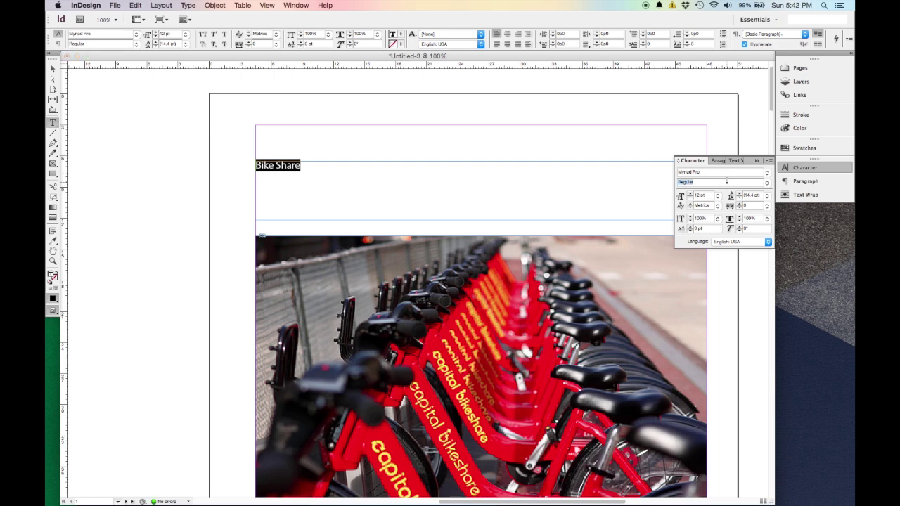
text(Bold Condensed)
click(767, 183)
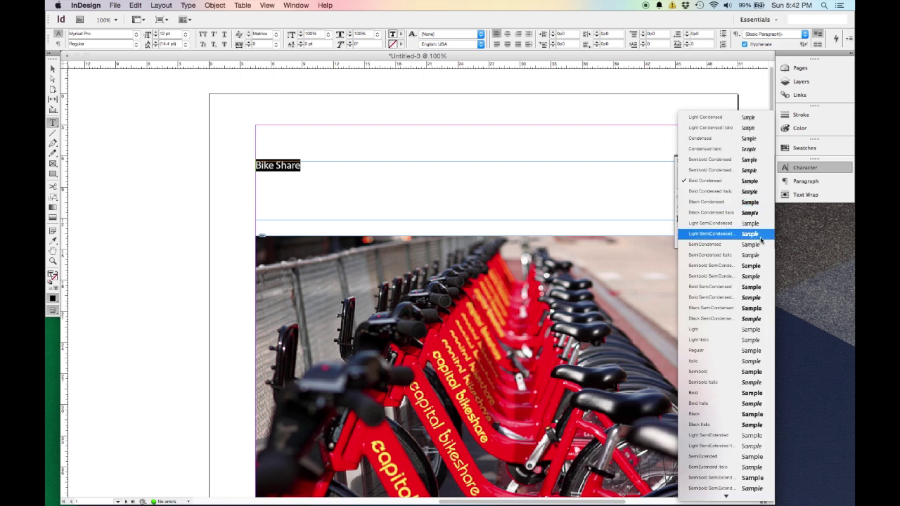
click(740, 394)
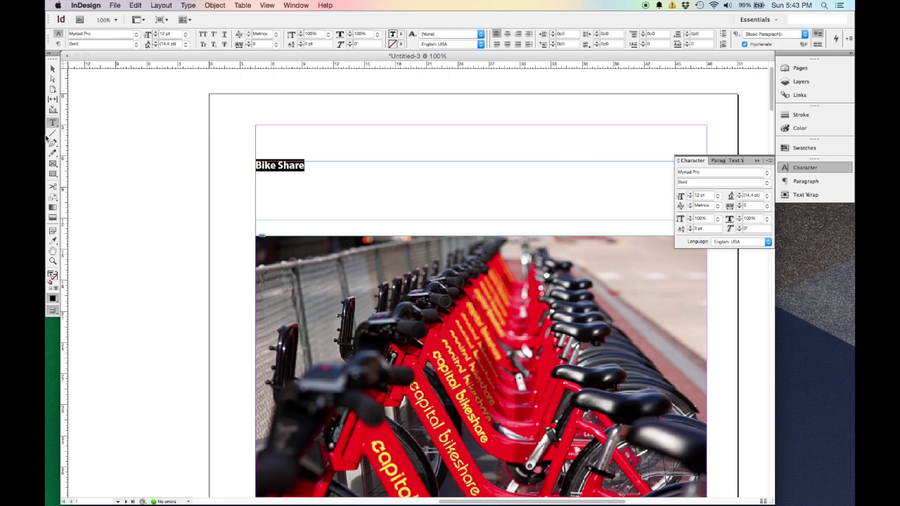
click(52, 68)
Set the font size of the whole "Bike Share" title to 72 pt
scroll(401, 239, right, 4)
scroll(408, 239, down, 1)
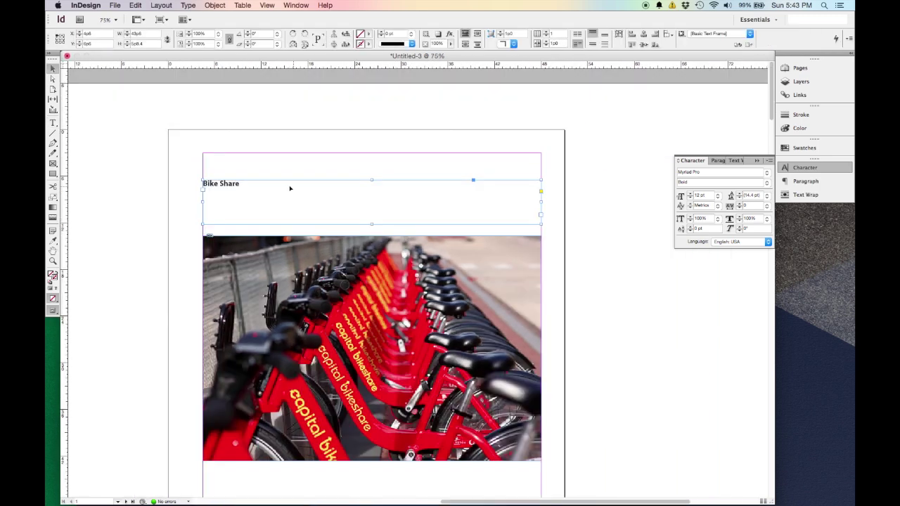
double_click(256, 190)
key(super+a)
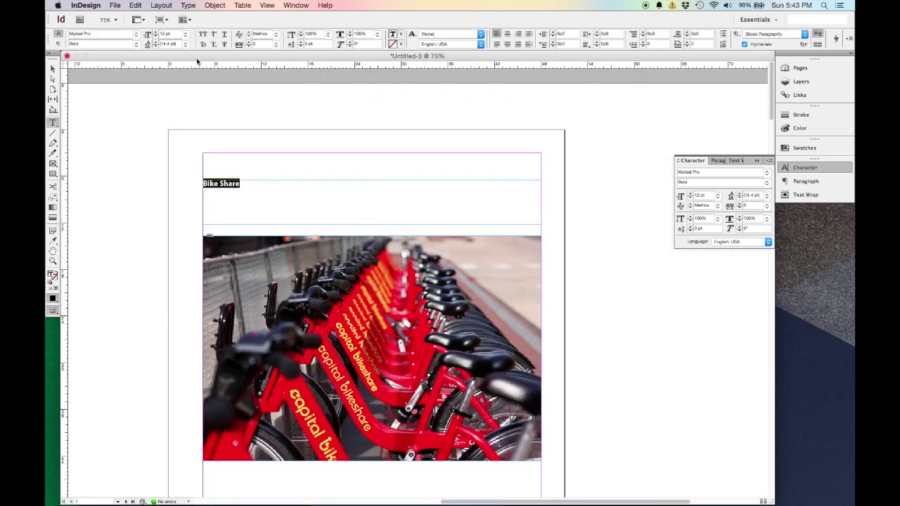
click(186, 34)
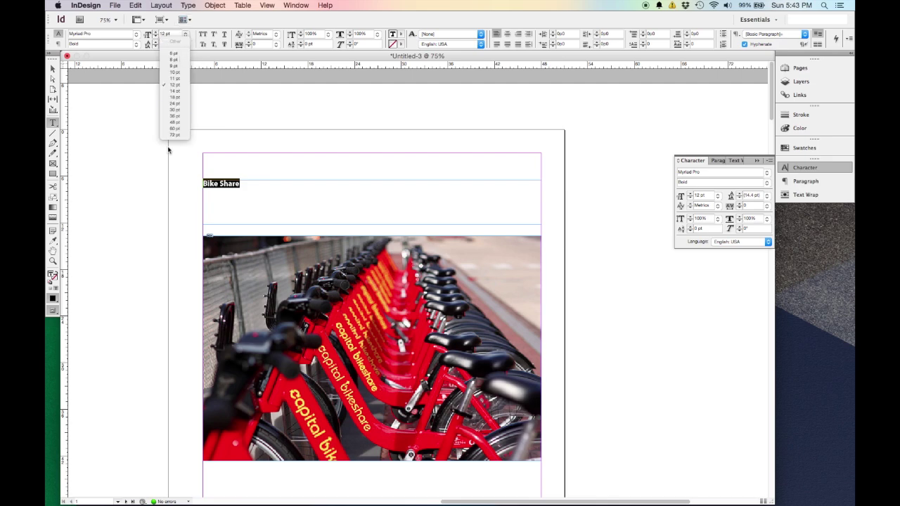
click(185, 134)
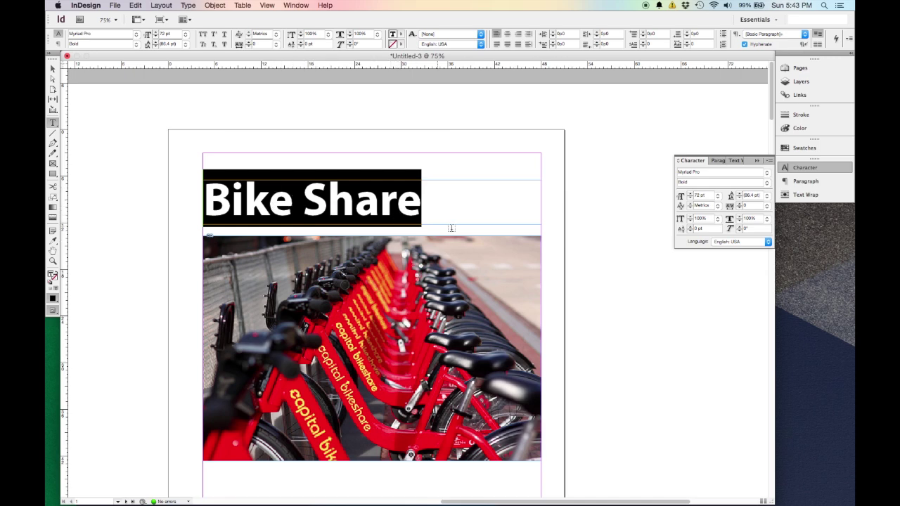
Try a font size of 100 pt for the "Bike Share" title
click(709, 196)
text(100)
key(Tab)
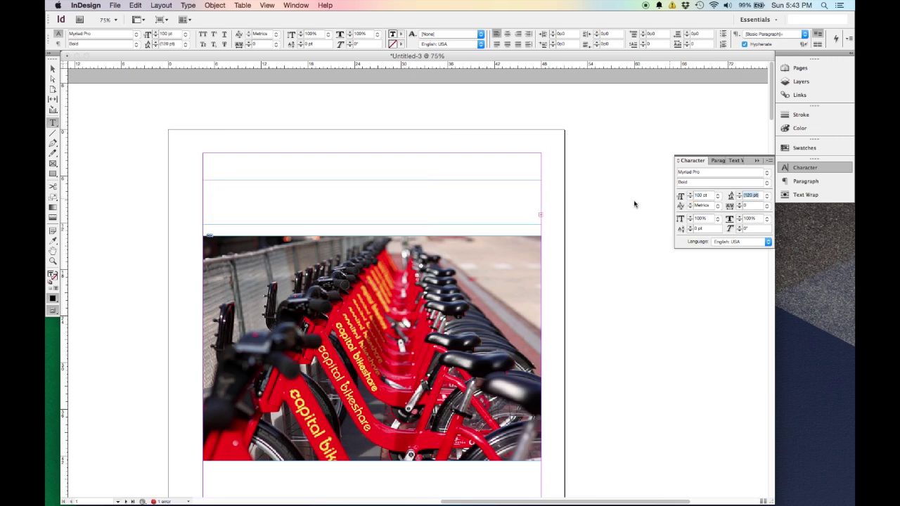
Set the "Bike Share" title's font size to 80 pt and select its text frame as an object
click(701, 195)
text(80)
key(Tab)
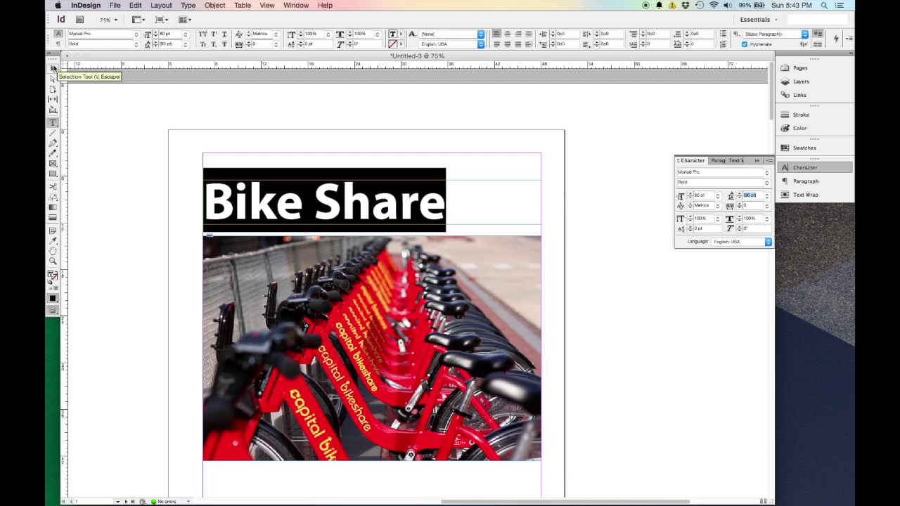
click(54, 67)
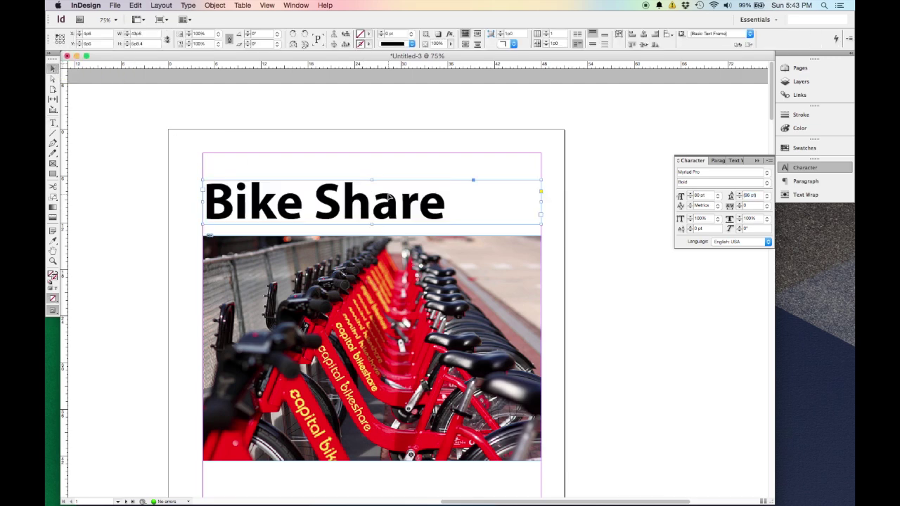
Increase the title's font size in small increments to 92 pt with its text frame selected
key(super+shift+period)
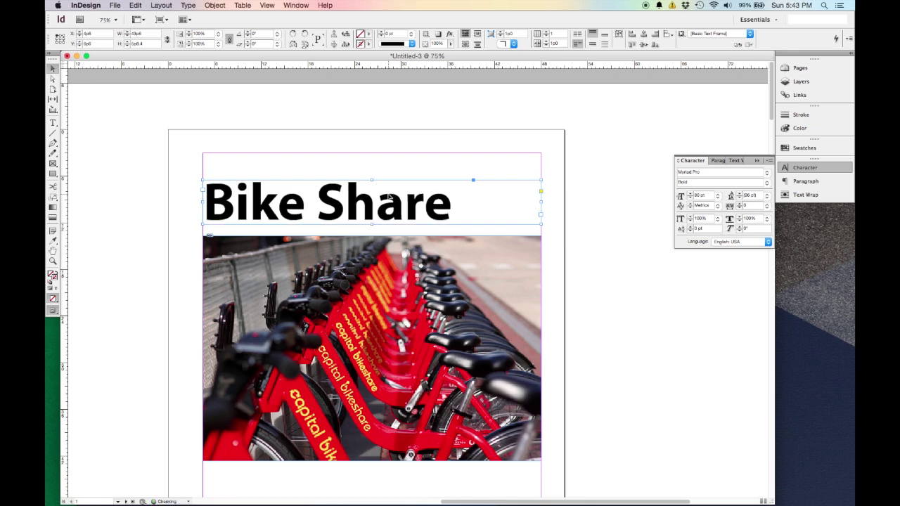
key(super+shift+period)
key(super+shift+period)
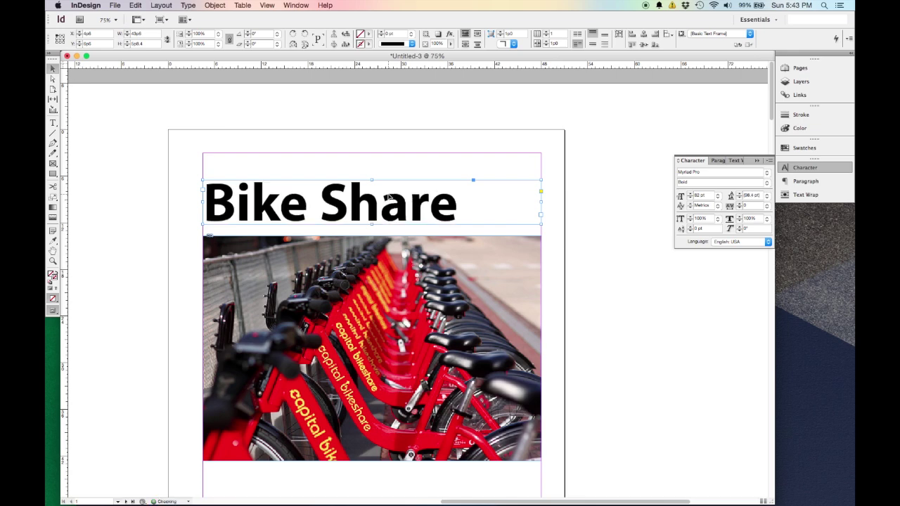
key(super+shift+period)
key(super+shift+period)
key(super+shift+period)
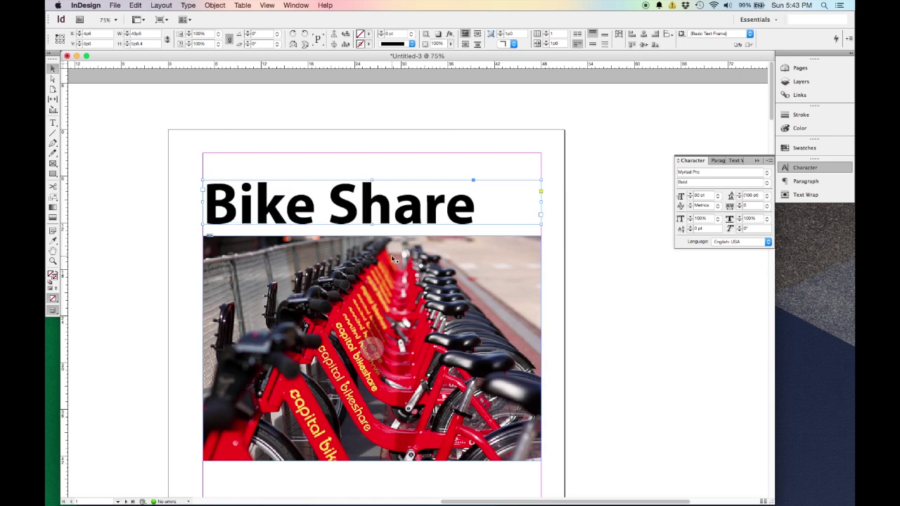
key(super+shift+period)
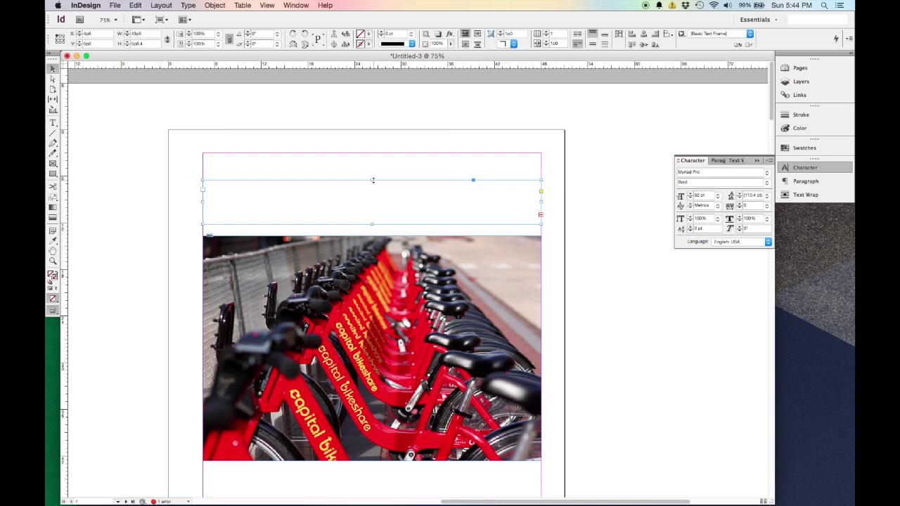
Extend the title frame downward to about 6p10 high and increase its text in increments to 100 pt
drag(372, 223, 372, 234)
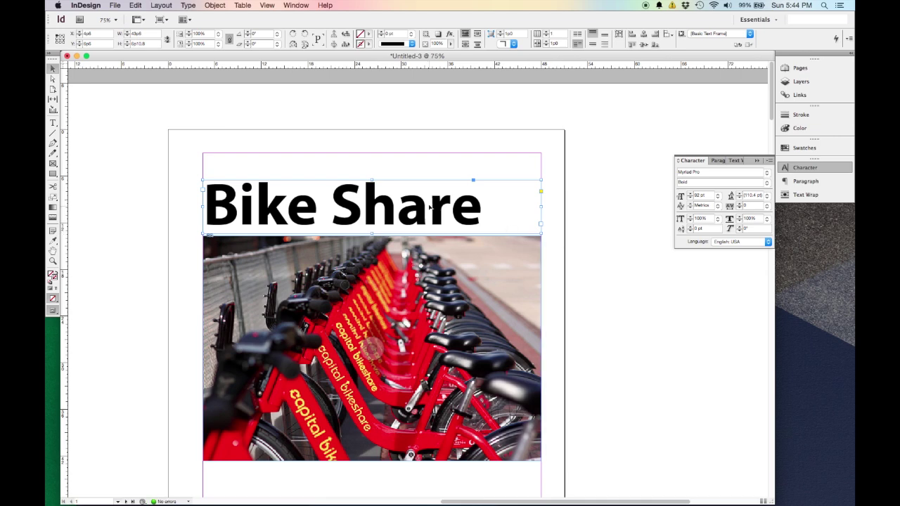
key(super+shift+period)
key(super+shift+period)
key(super+shift+period)
key(super+shift+period)
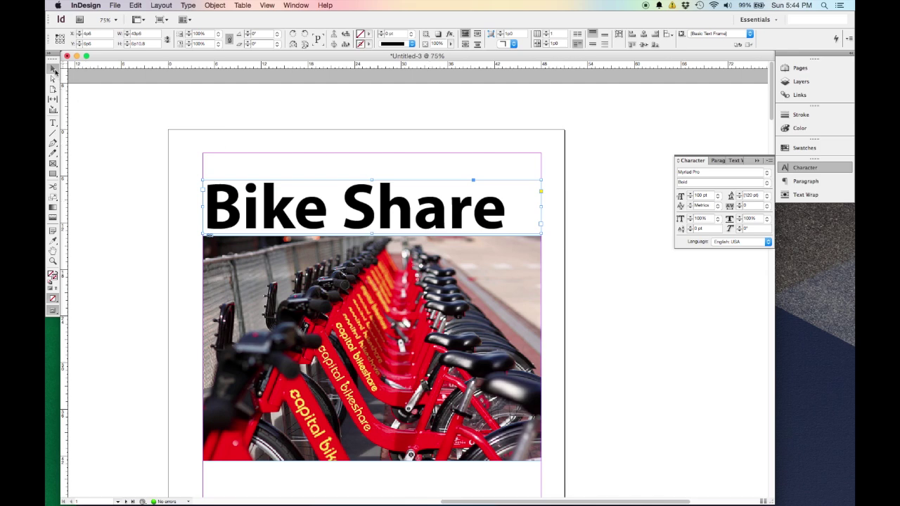
click(138, 219)
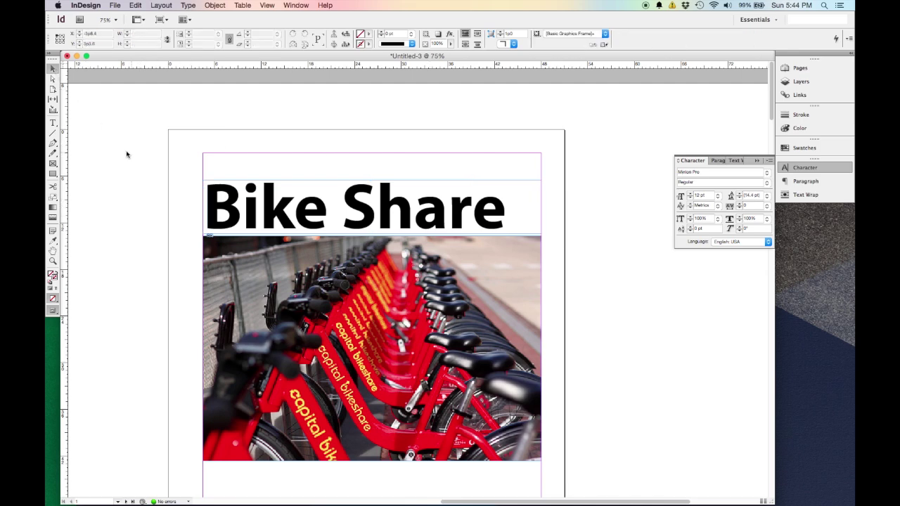
Add a text frame above the title, spanning the side margins from the upper margin, reading "Urban Transportation of the Future"
click(53, 123)
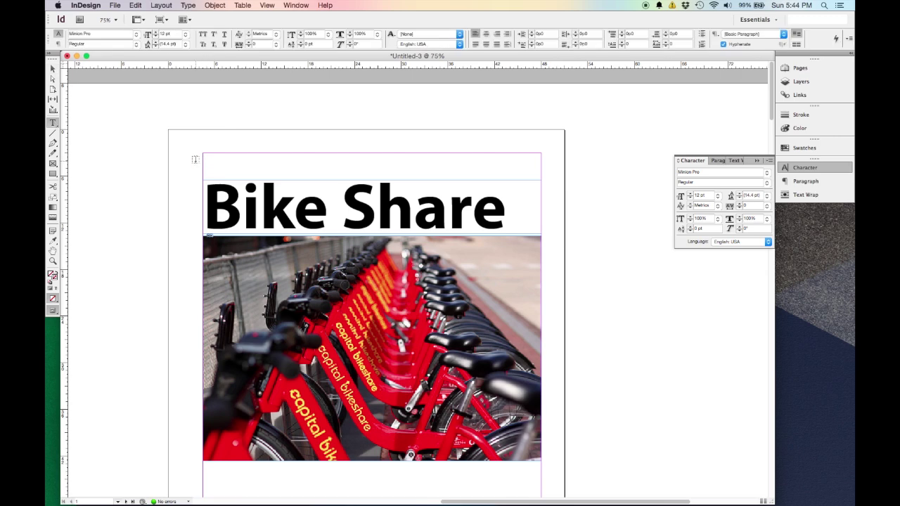
drag(202, 153, 541, 172)
text(Urban Transportation of the Future)
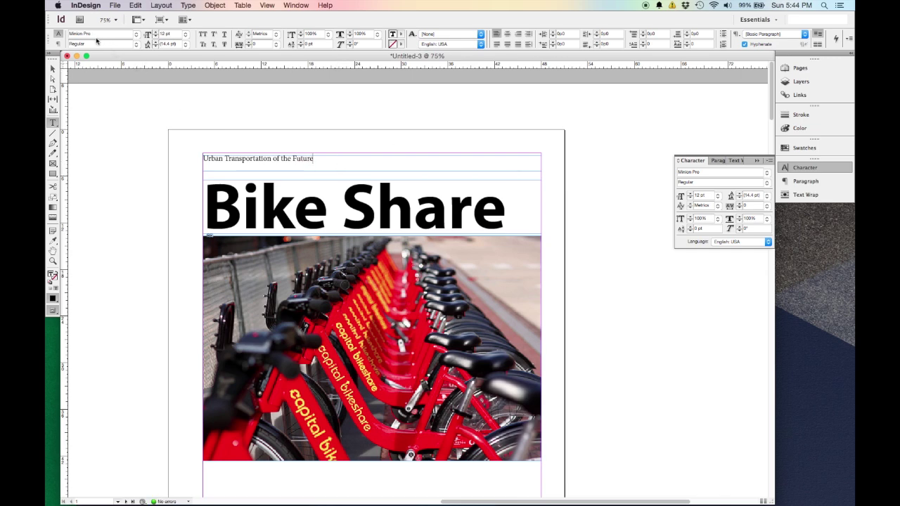
scroll(304, 160, down, 3)
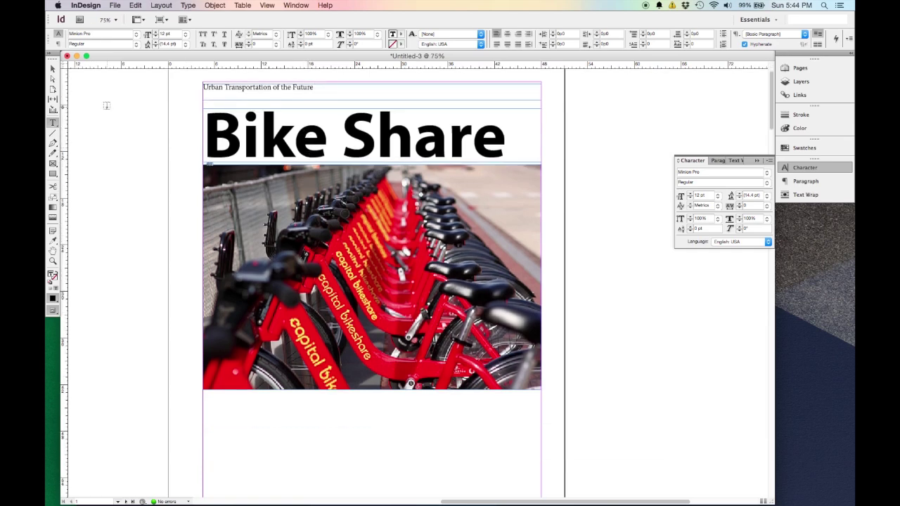
Add a text frame just below the bike photo, spanning the side margins, reading "Washington DC has a very successful program"
click(51, 69)
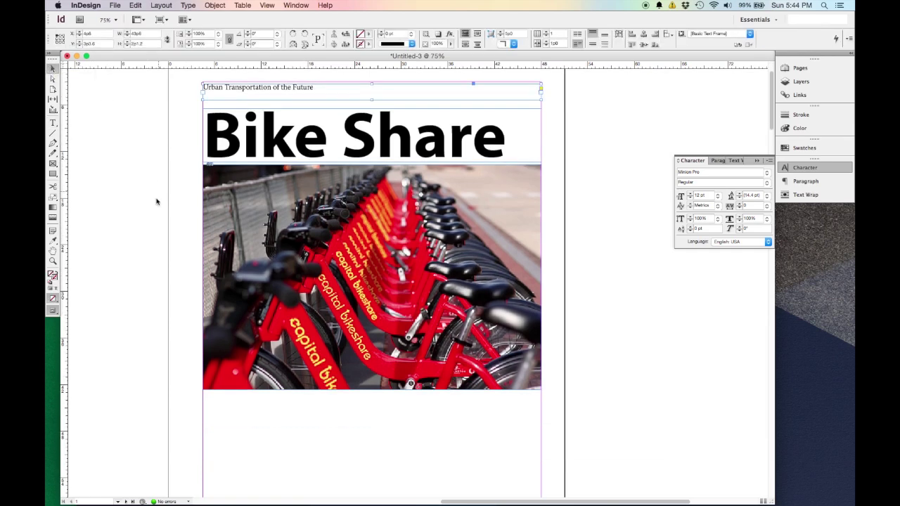
click(52, 121)
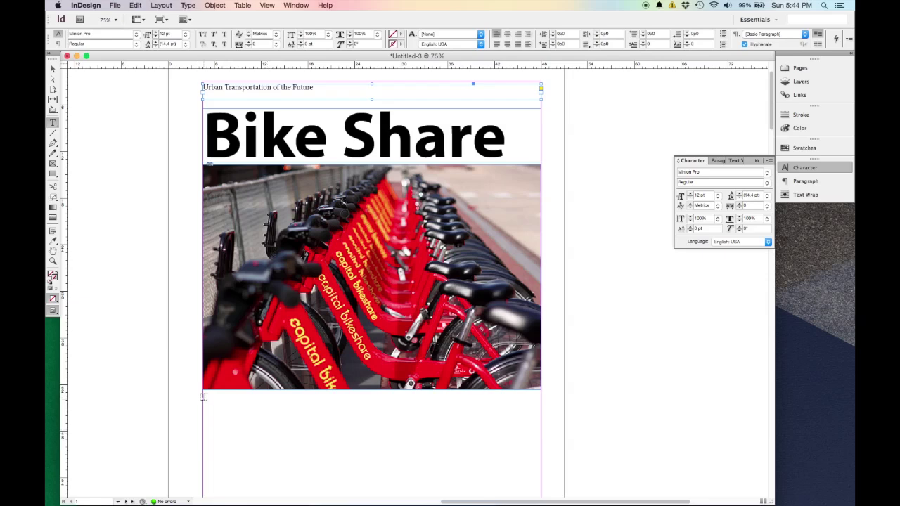
drag(201, 397, 542, 419)
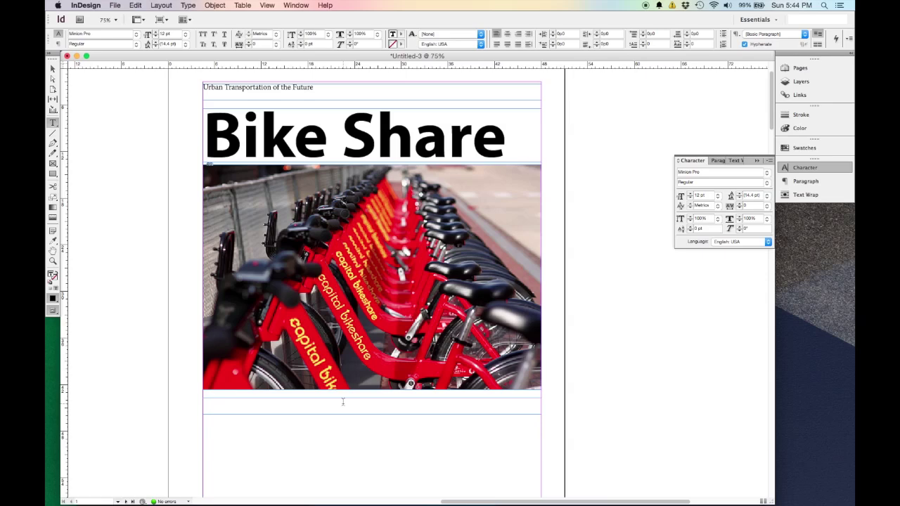
text(D)
key(BackSpace)
text(Washington DC has a very succesful)
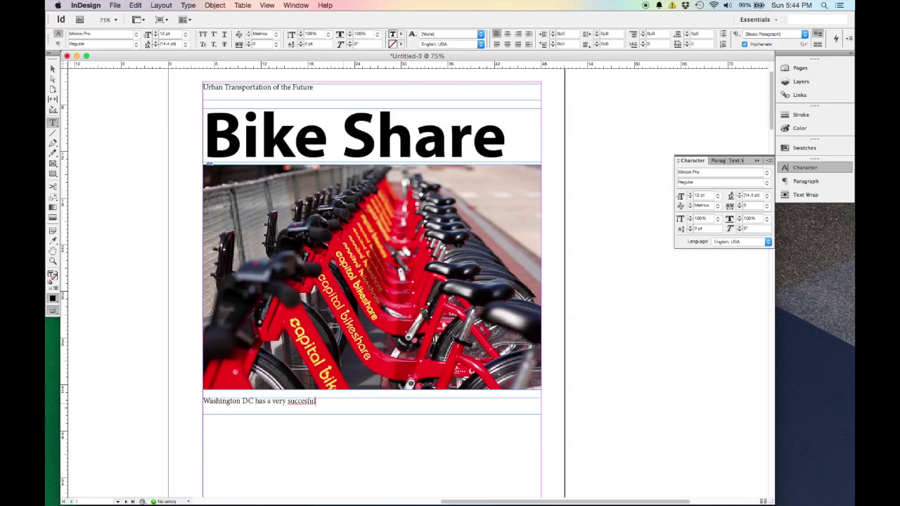
click(307, 400)
text(s)
text(progra)
click(52, 68)
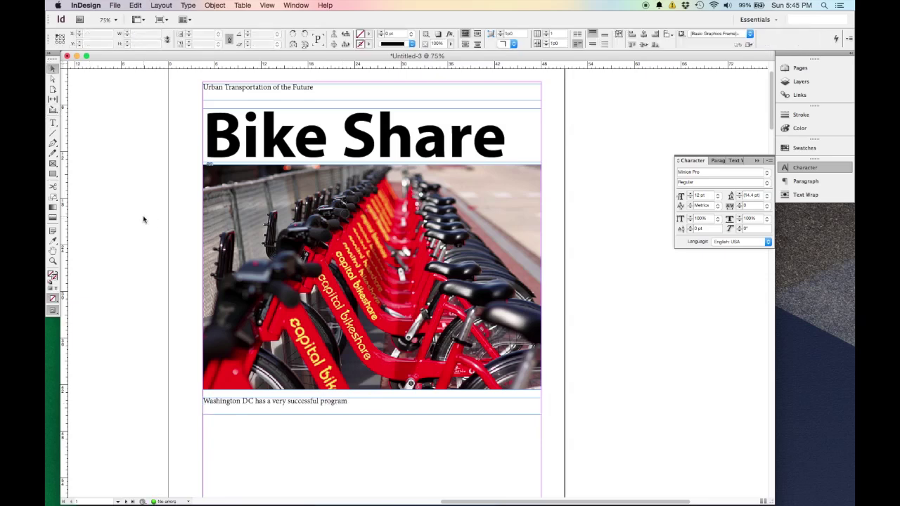
Try placing Bike Rider.jpg below the caption text at its original size and delete the placed image
scroll(144, 220, down, 3)
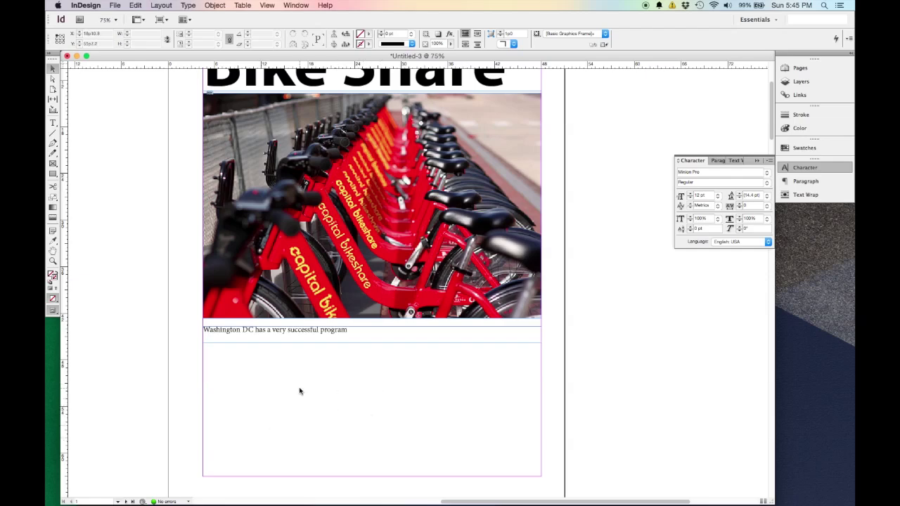
scroll(300, 400, down, 2)
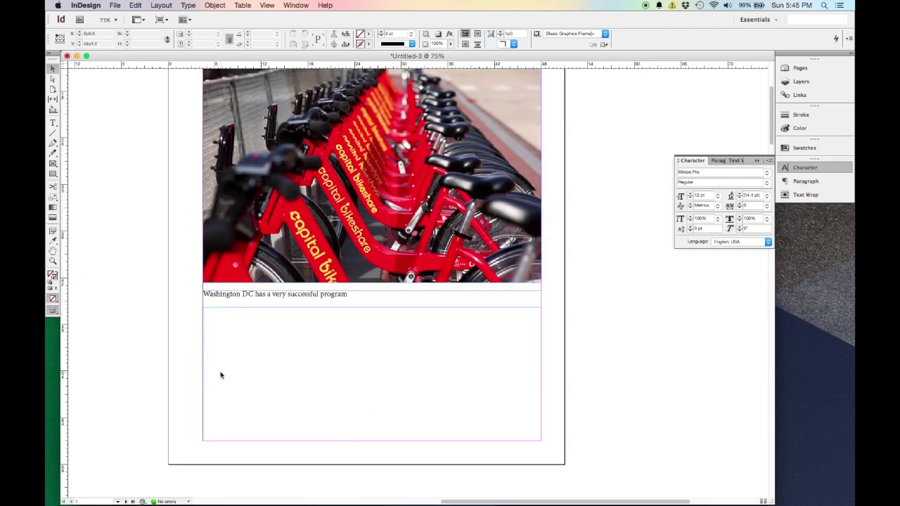
click(113, 5)
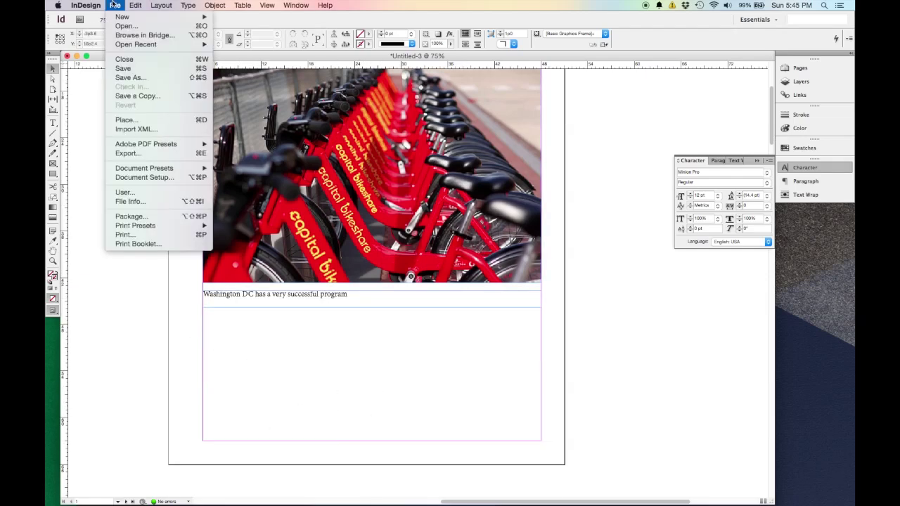
click(158, 121)
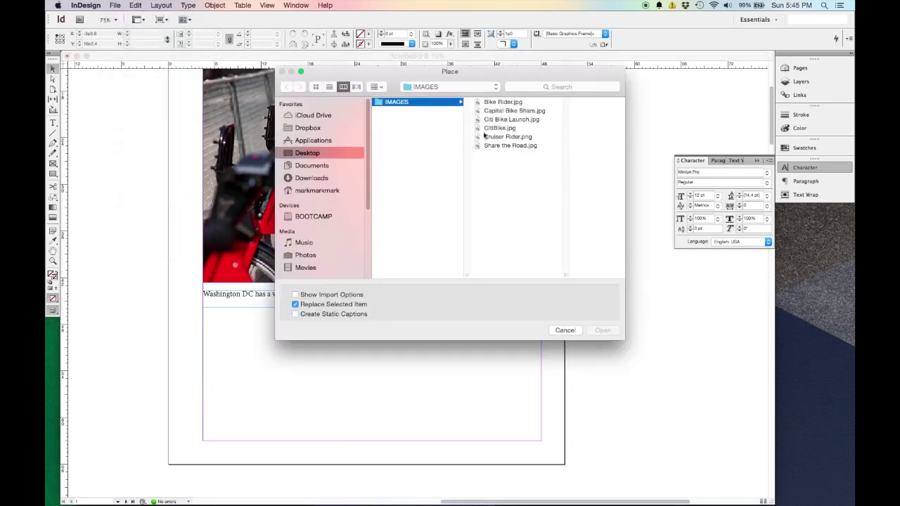
click(514, 104)
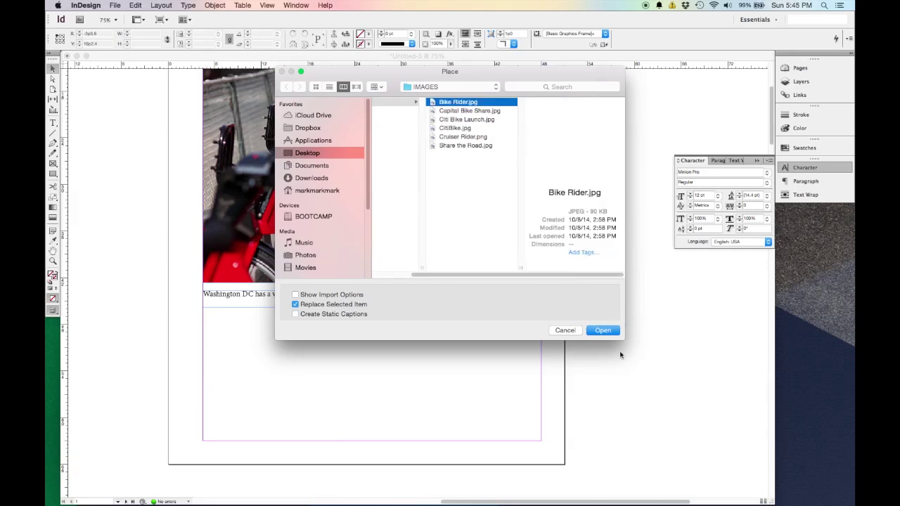
click(609, 330)
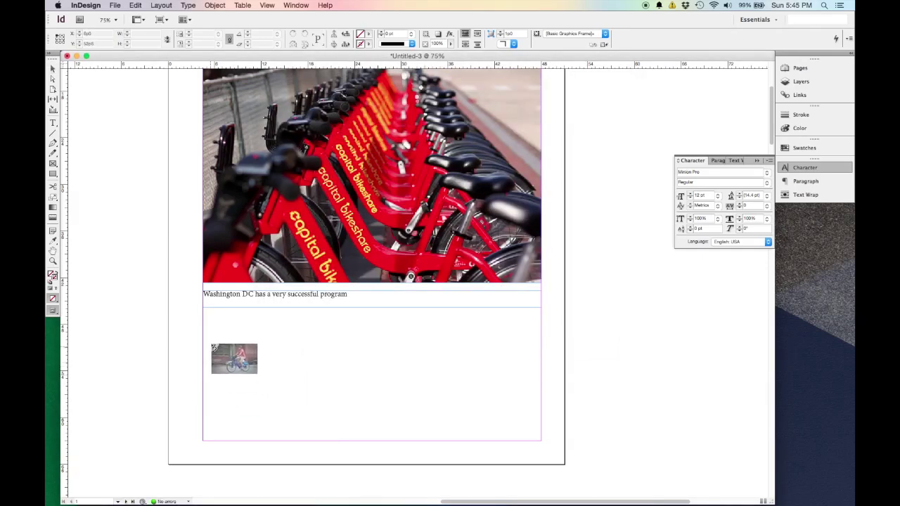
click(214, 343)
drag(358, 408, 331, 382)
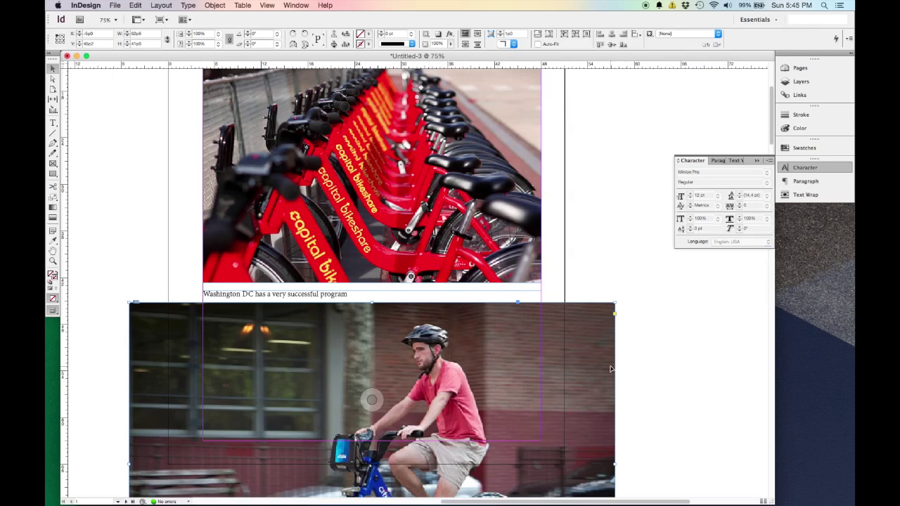
key(Delete)
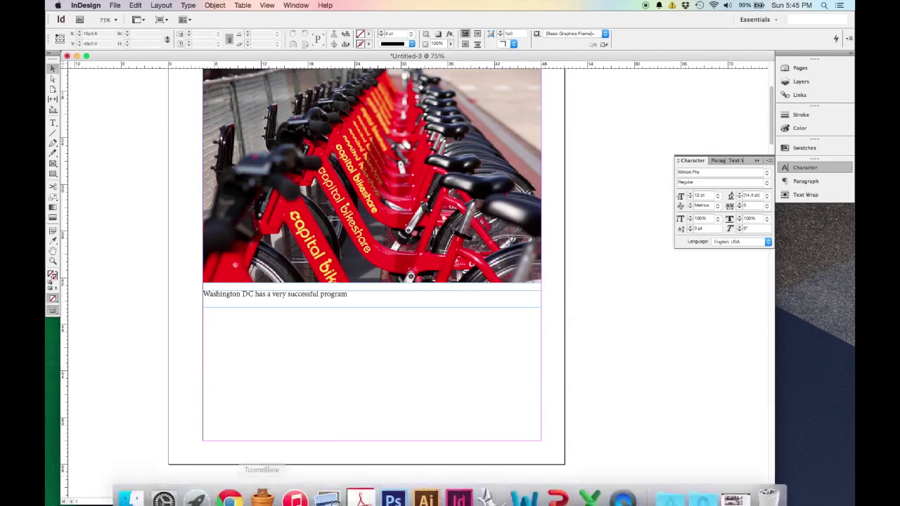
Switch to Finder and load Bike Rider.jpg, CitiBike.jpg and Share the Road.jpg from the IMAGES folder together into the InDesign document for placing
click(131, 486)
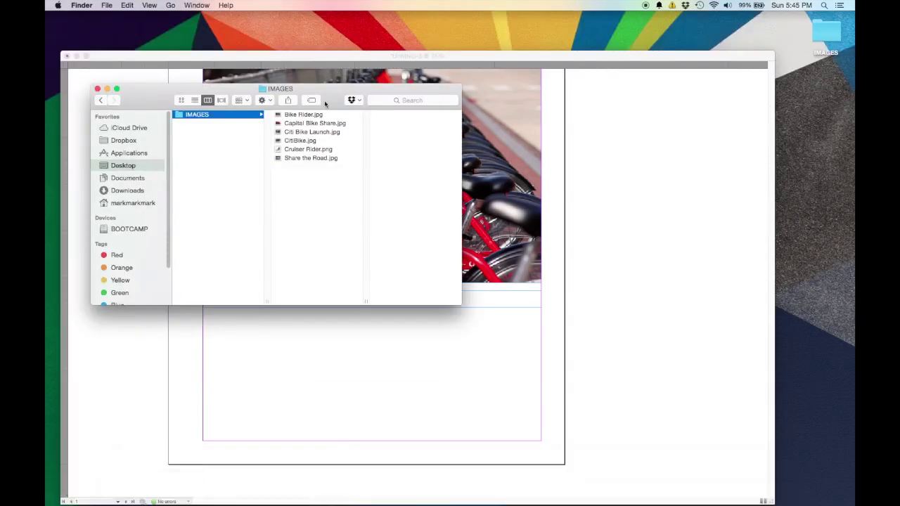
drag(334, 102, 681, 66)
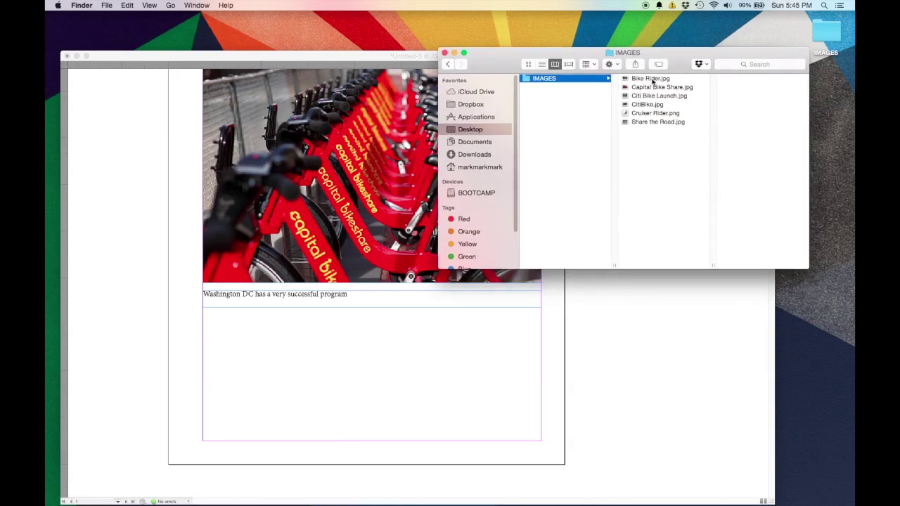
click(654, 80)
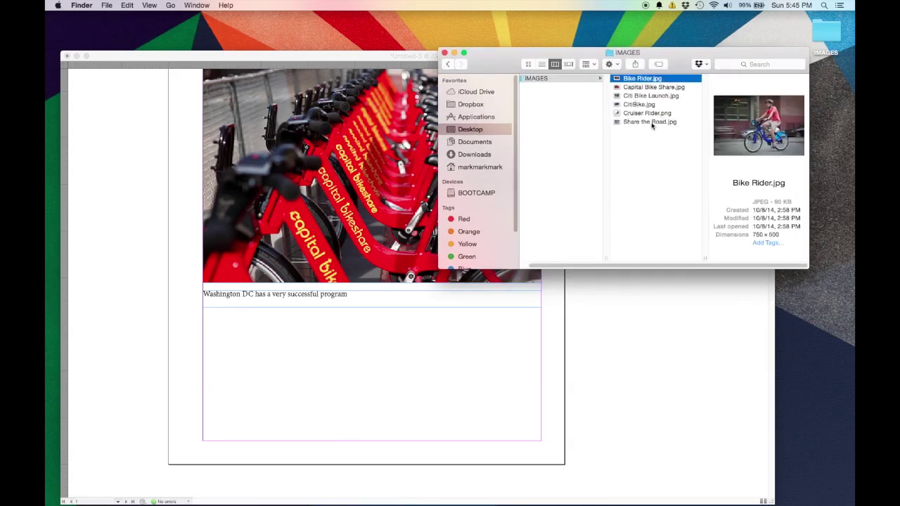
super+click(652, 123)
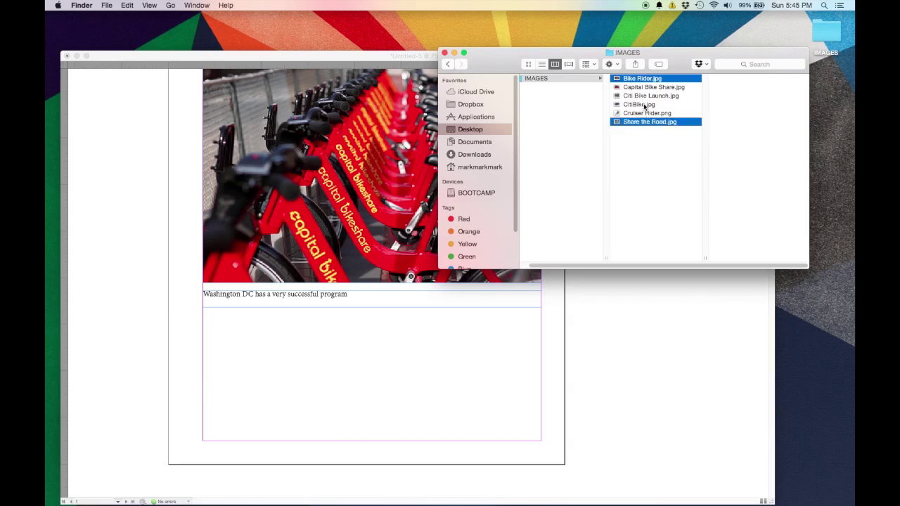
super+click(644, 106)
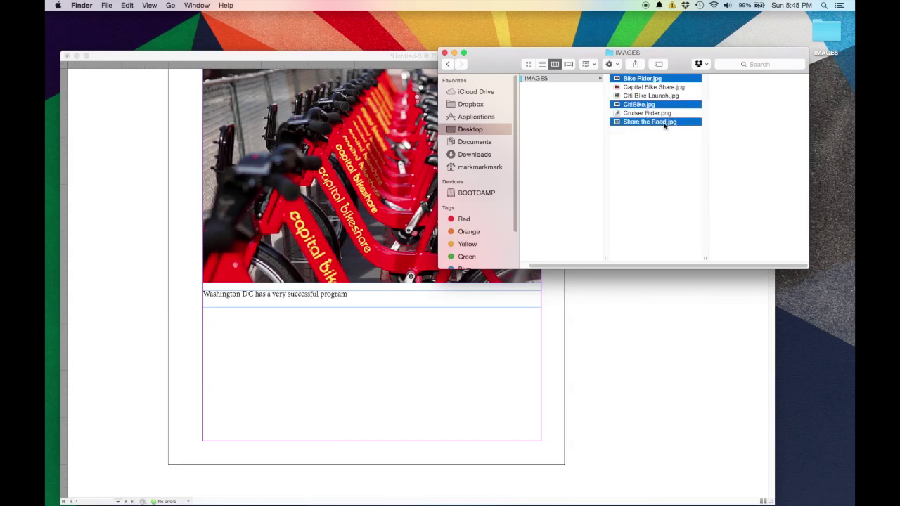
drag(665, 124, 330, 370)
click(343, 64)
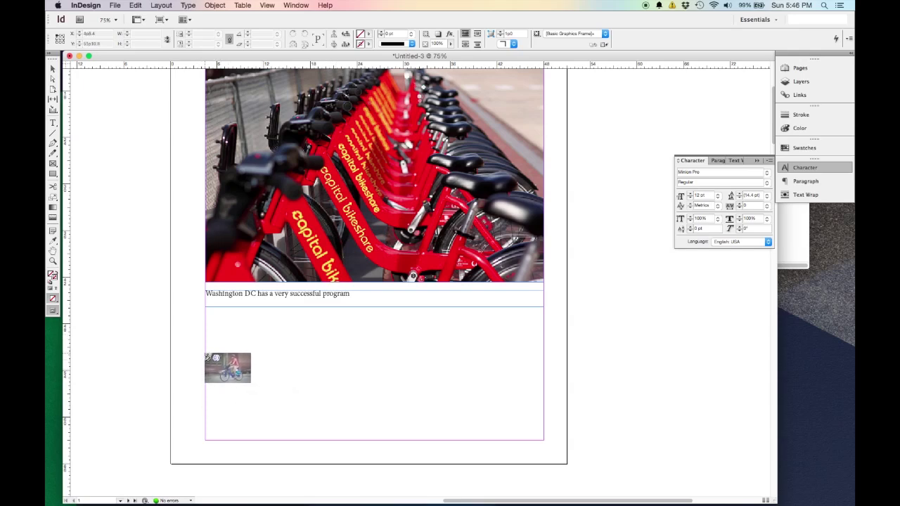
Try placing the loaded images one at a time across the full margin width below the caption, and undo the placements
drag(207, 350, 545, 418)
scroll(545, 418, down, 2)
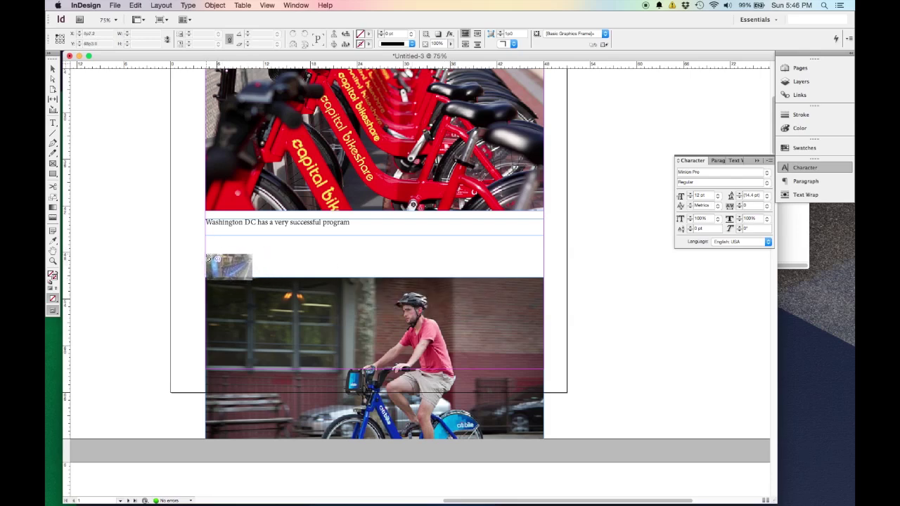
drag(206, 253, 546, 351)
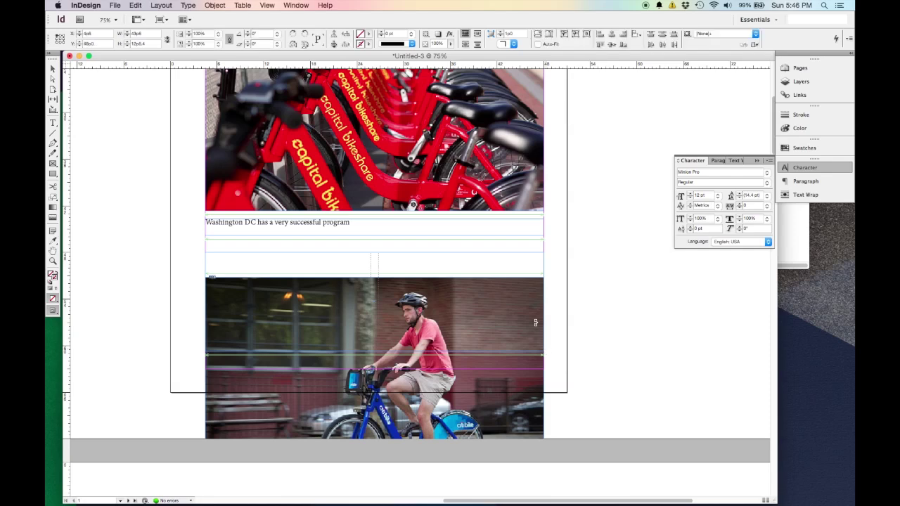
key(ctrl+z)
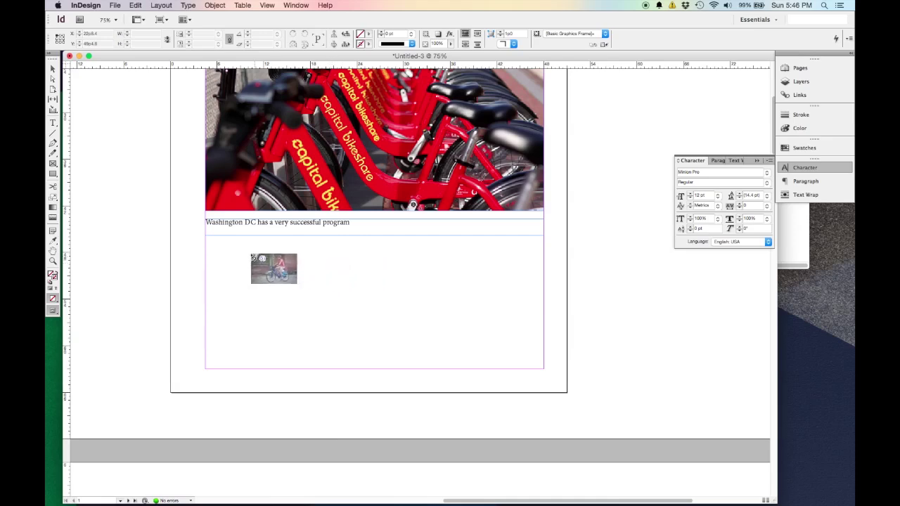
Place the three loaded images as a one-row, three-column grid spanning the margins below the caption, and trim their frames to about 9p3.6 high
drag(206, 243, 547, 335)
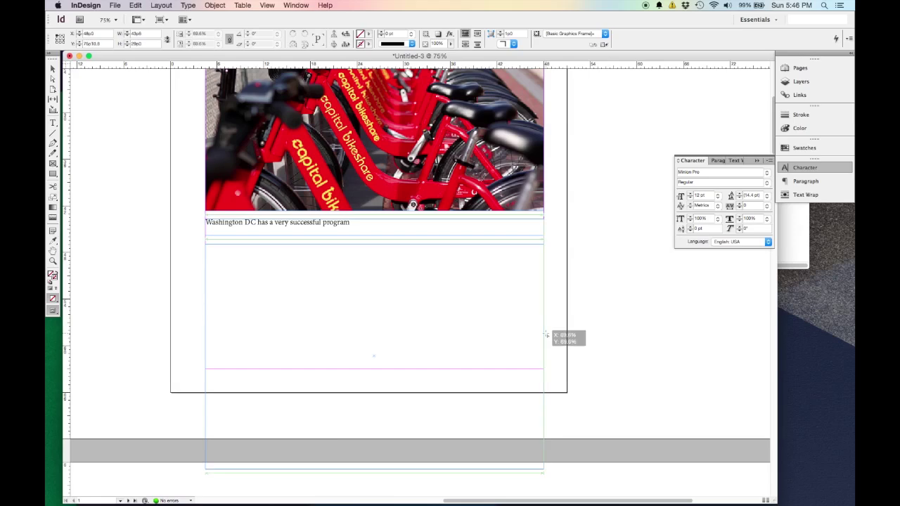
key(Right)
drag(546, 334, 546, 335)
key(Right)
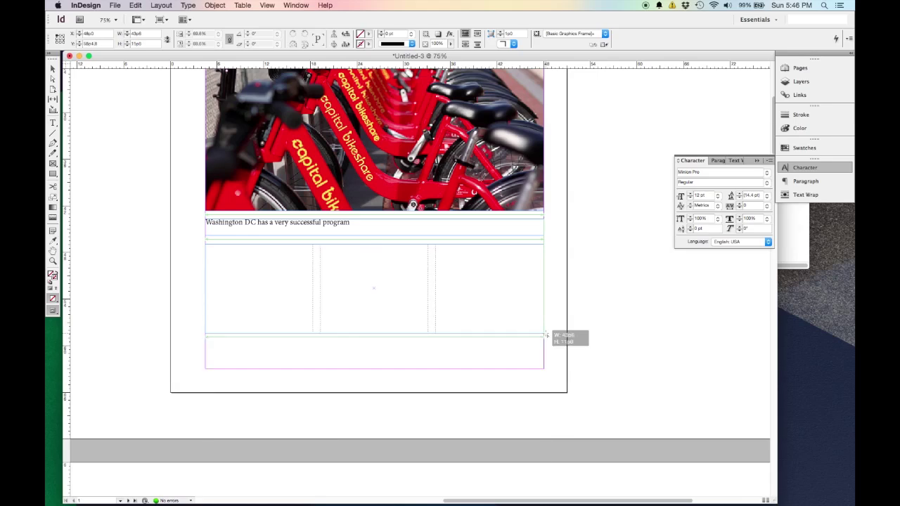
drag(547, 336, 547, 335)
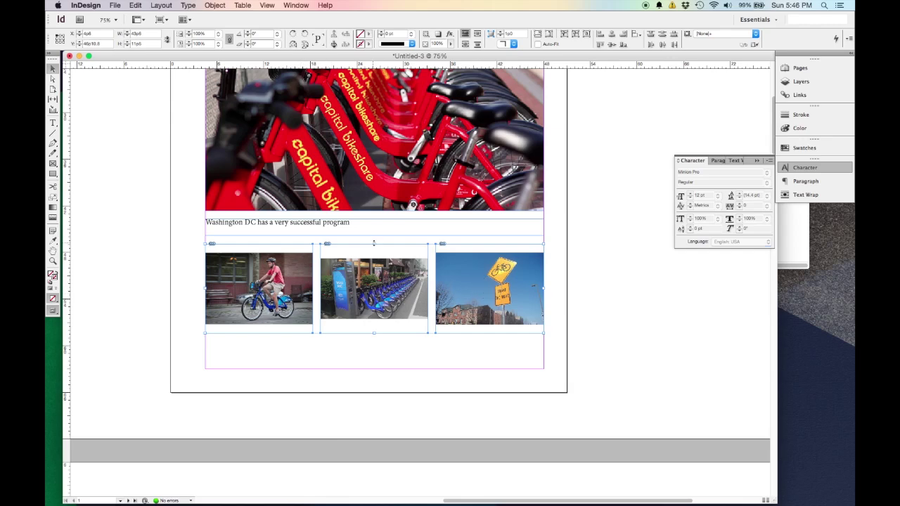
drag(375, 243, 376, 252)
drag(374, 331, 380, 325)
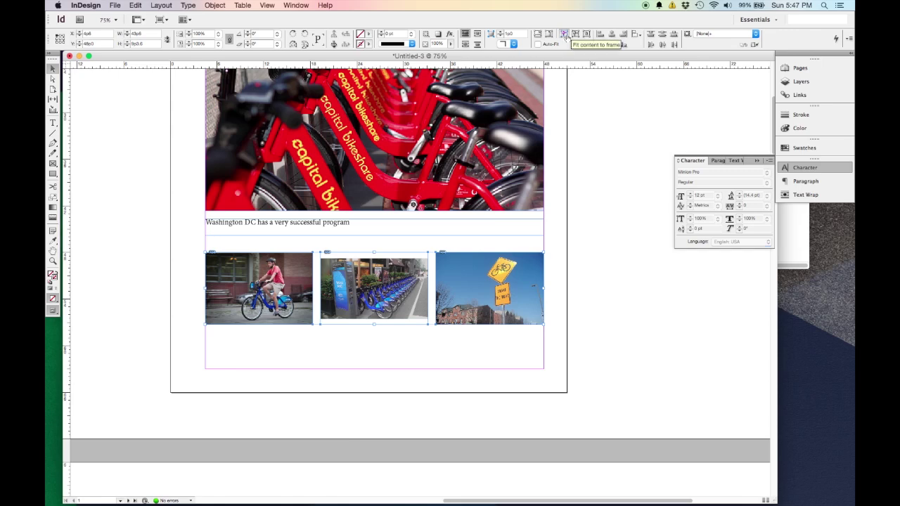
Try fitting the content of all three images to their frames, and undo it
click(565, 35)
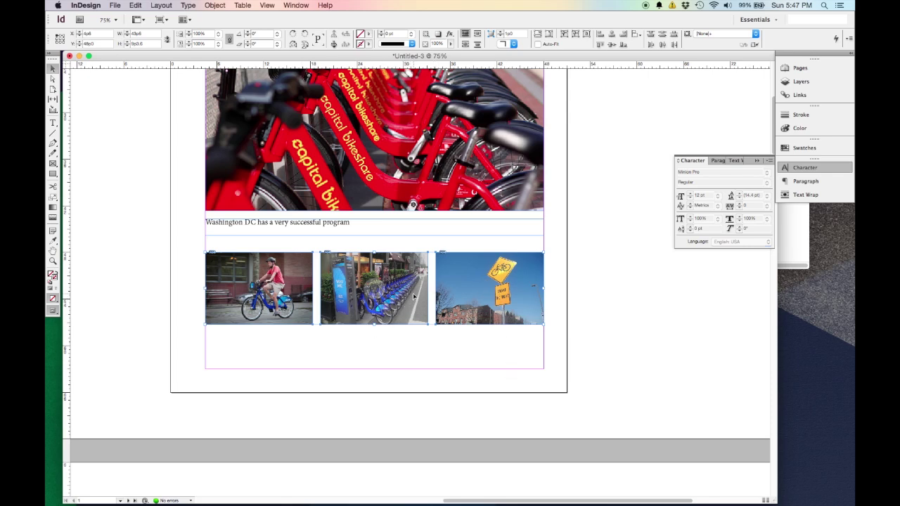
click(414, 344)
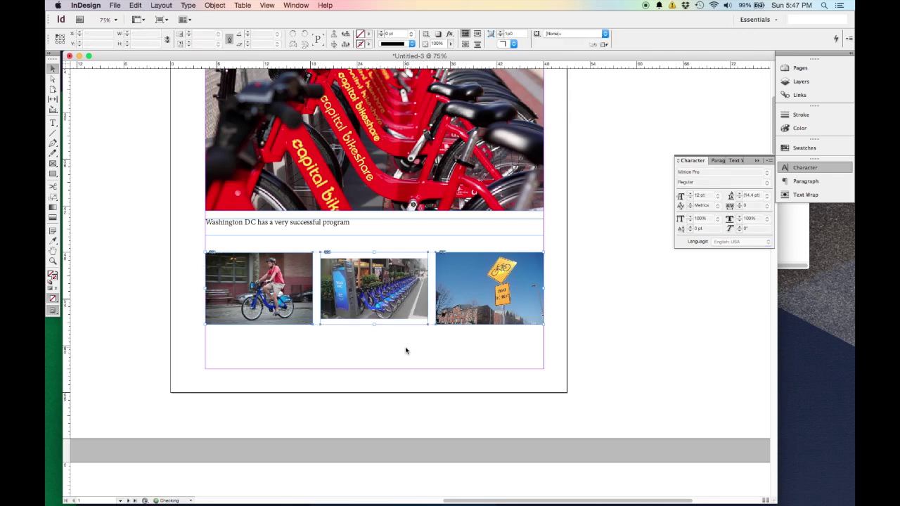
click(405, 350)
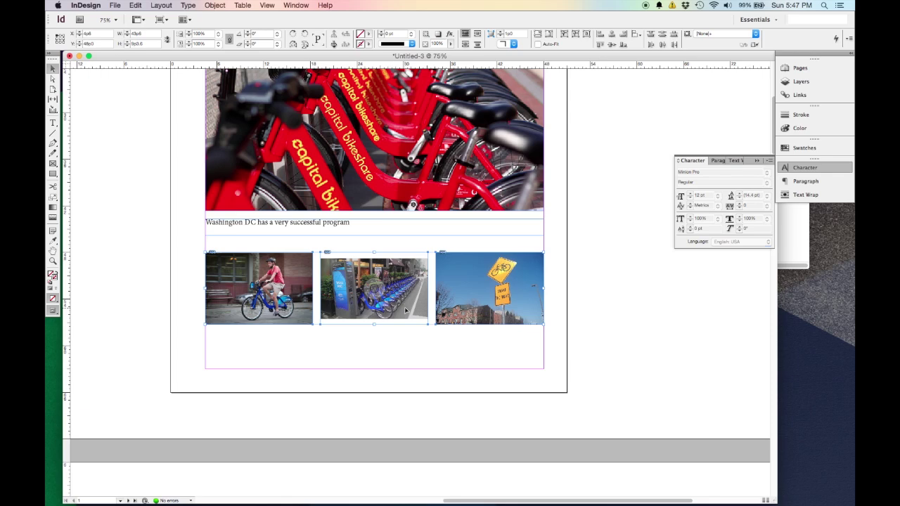
Scale the middle CitiBike photo's content up proportionally to about 8.17% so that it fills its frame
click(374, 288)
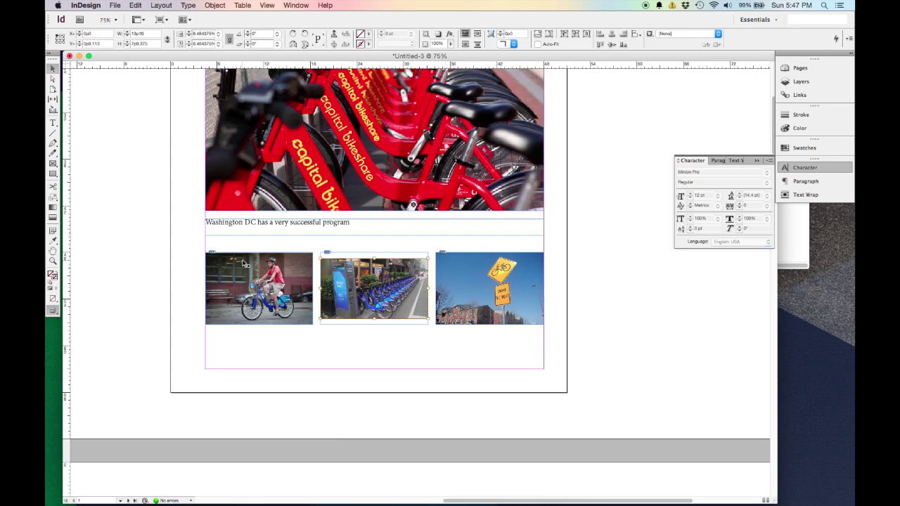
click(54, 199)
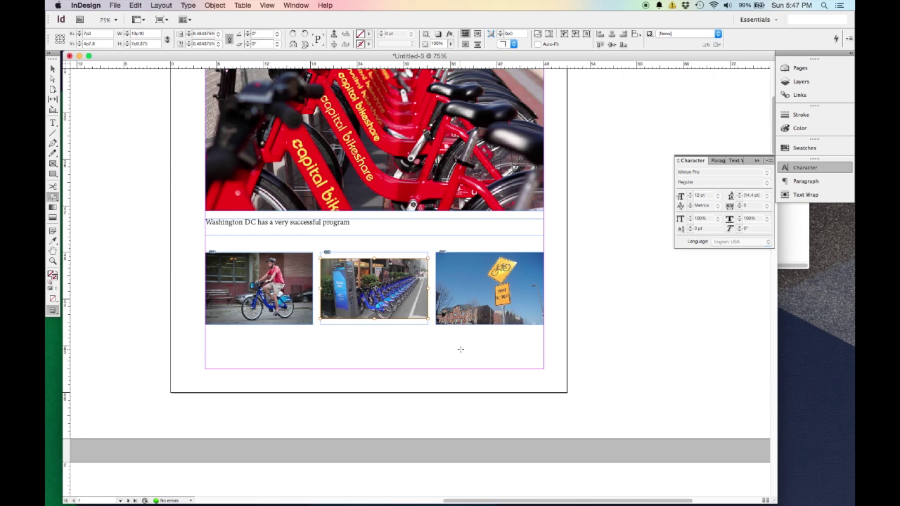
drag(452, 350, 475, 364)
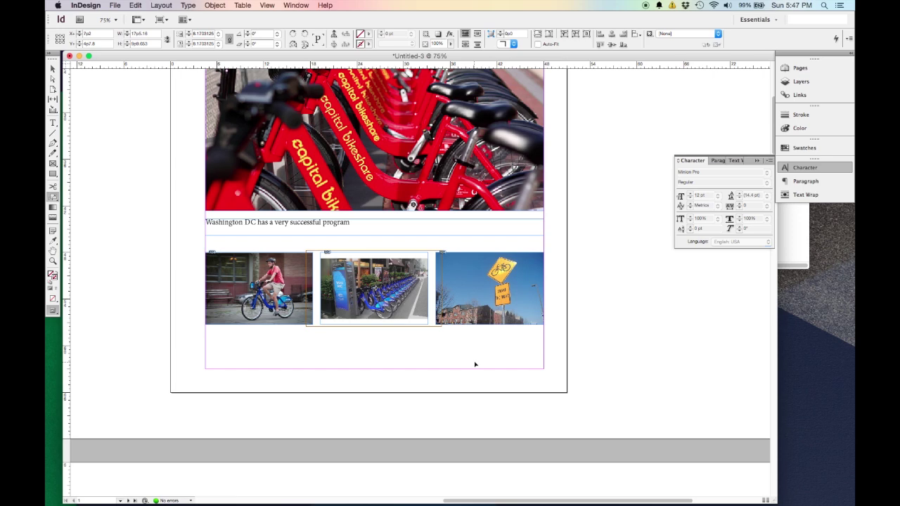
key(super+alt+shift+c)
key(v)
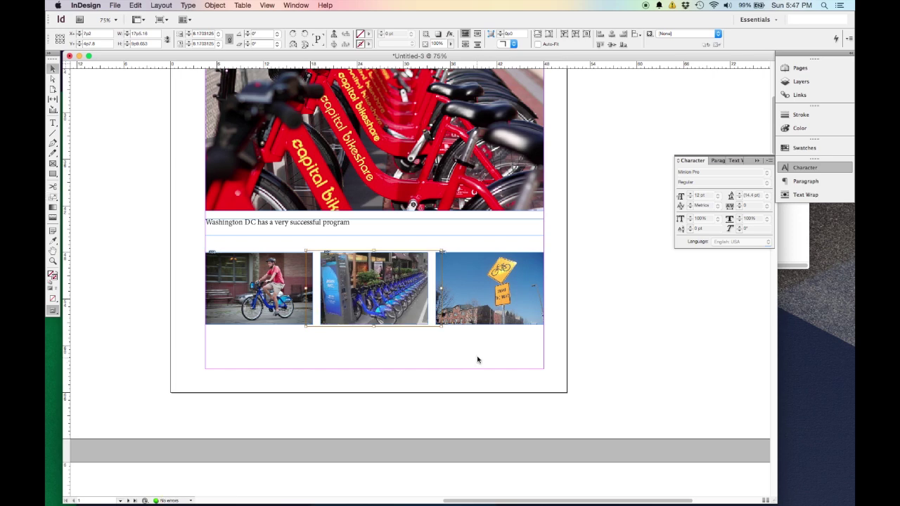
Select the row of three photos and move it straight down to sit on the page's lower margin
click(482, 357)
drag(501, 351, 243, 278)
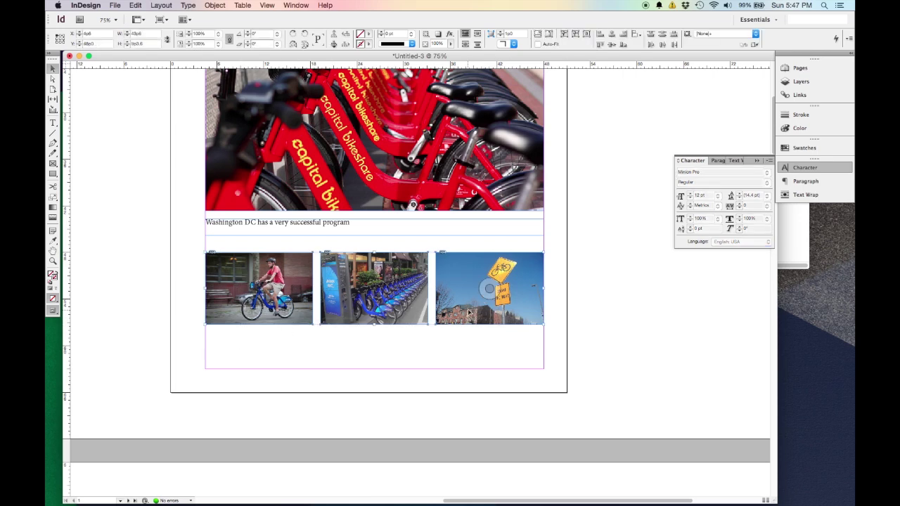
drag(492, 325, 469, 369)
click(625, 311)
scroll(623, 312, up, 3)
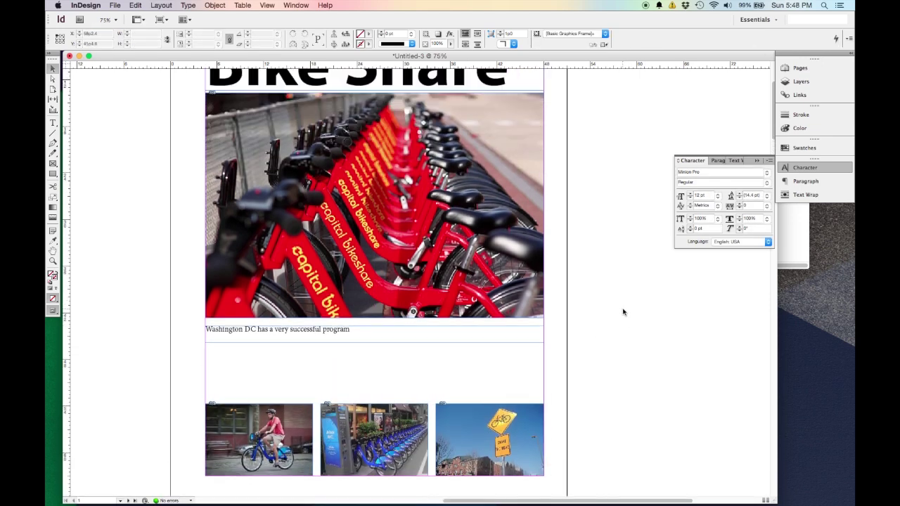
Align the tagline frame with the upper margin, shorten it to one line, and move the Bike Share title up beneath it
scroll(623, 312, down, 1)
scroll(623, 312, up, 4)
scroll(622, 313, down, 1)
scroll(623, 311, down, 1)
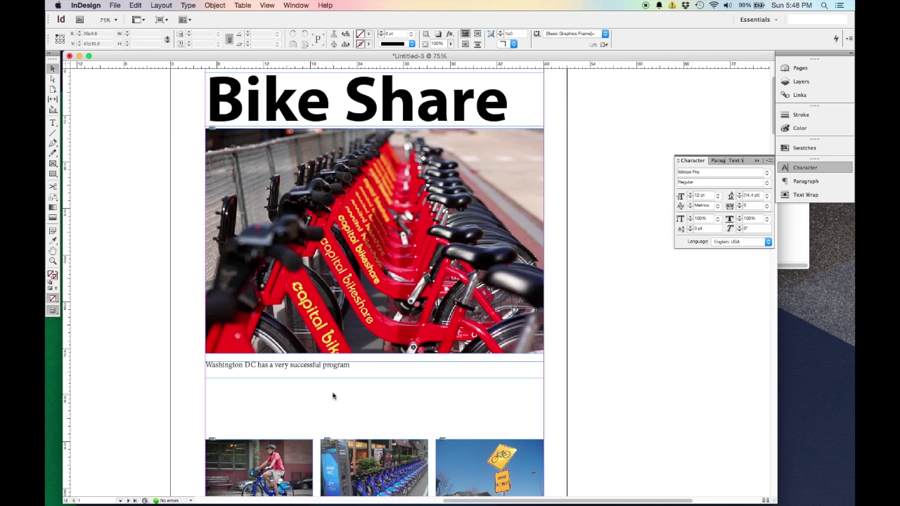
scroll(399, 293, up, 1)
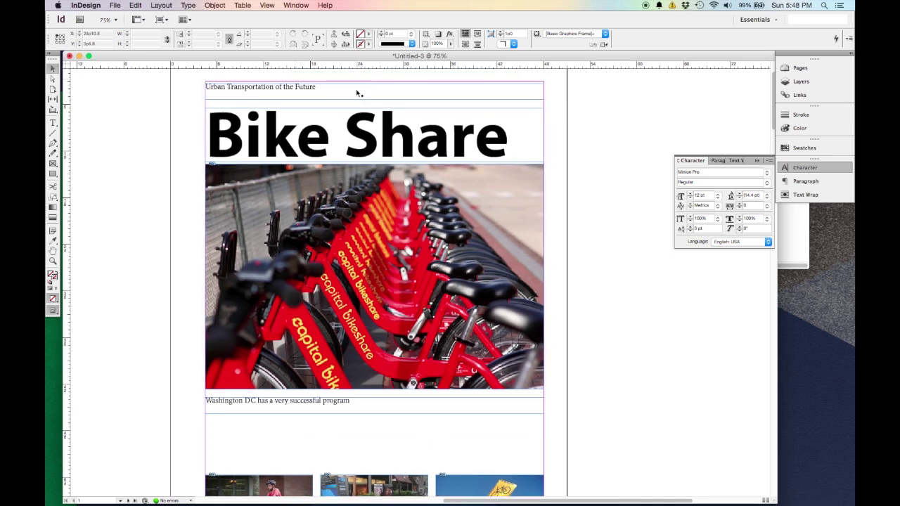
drag(362, 92, 367, 90)
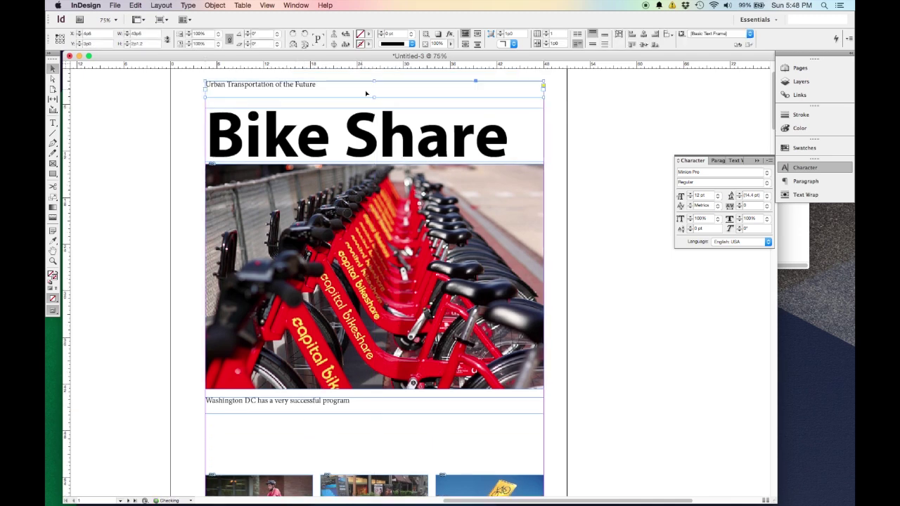
drag(374, 98, 375, 87)
mouse_move(400, 135)
mouse_down()
mouse_move(401, 116)
mouse_move(412, 133)
mouse_up()
Increase the font size of the tagline "Urban Transportation of the Future" to 18 pt
click(370, 89)
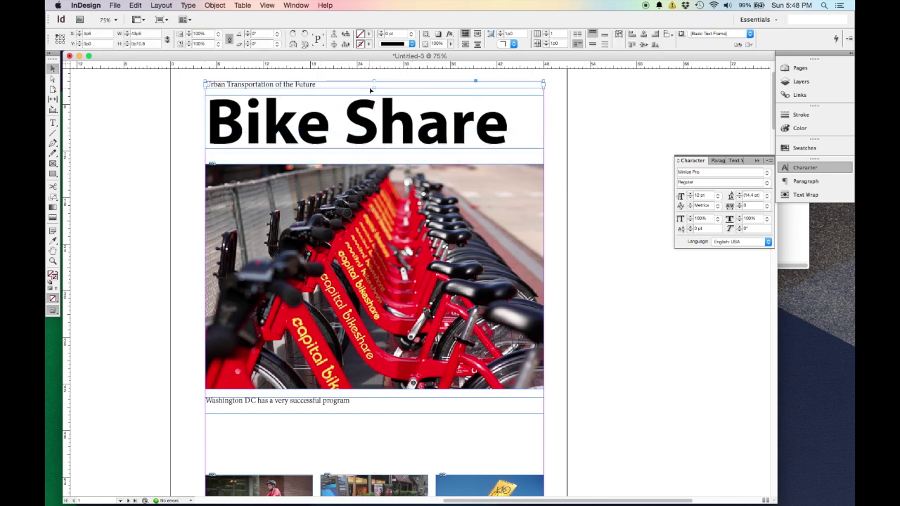
triple_click(286, 84)
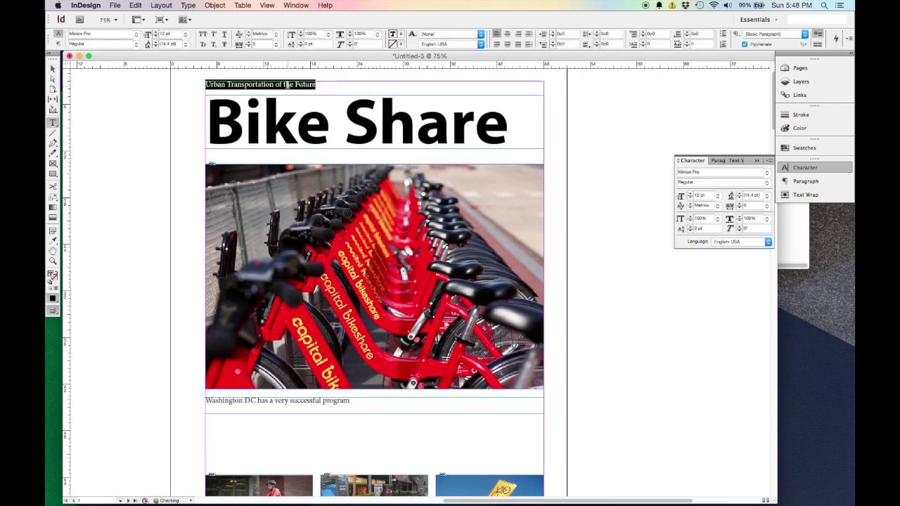
click(156, 32)
click(156, 32)
click(156, 32)
click(156, 32)
click(157, 33)
click(156, 32)
click(53, 68)
click(150, 183)
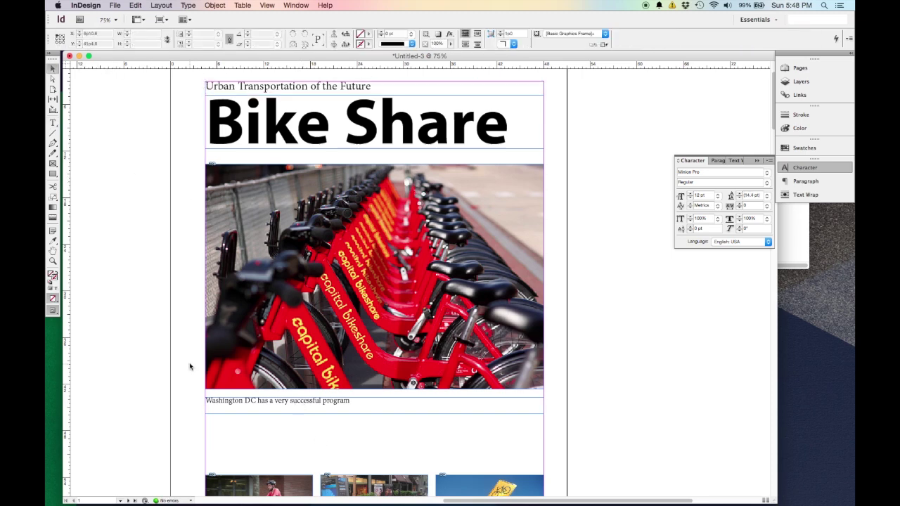
Move the large bike photo up close below the title, and the caption frame up beneath it at about Y 42p3.3
drag(482, 324, 478, 310)
click(424, 410)
drag(424, 409, 429, 400)
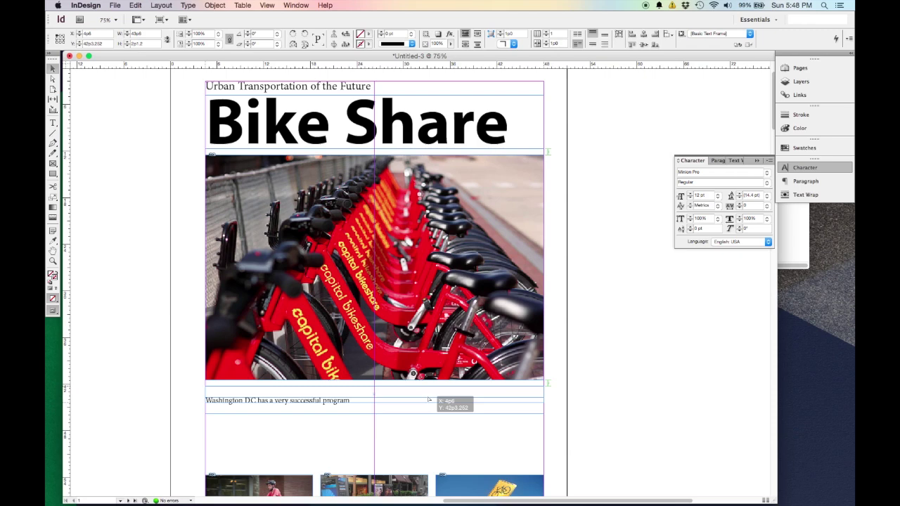
mouse_move(429, 399)
mouse_down()
mouse_move(430, 410)
mouse_move(429, 402)
mouse_up()
drag(430, 402, 428, 400)
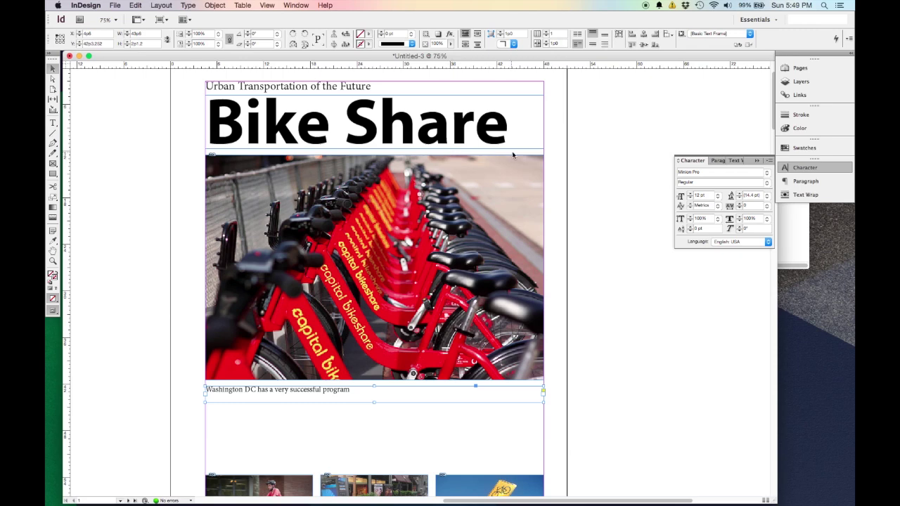
Shorten the Washington DC caption frame from below so that it fits its single line of text
scroll(552, 191, down, 3)
click(351, 329)
click(354, 327)
drag(376, 332, 376, 324)
click(155, 279)
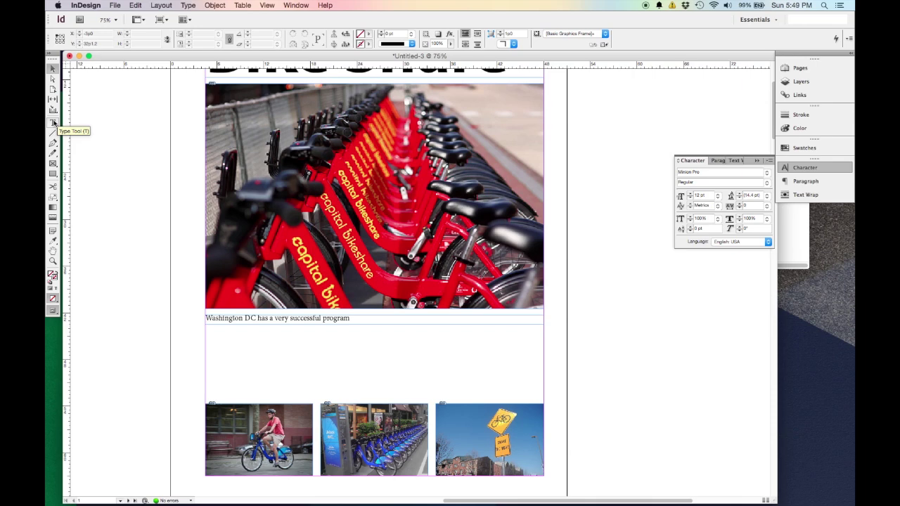
Draw a row of three linked text frames between caption and small photos, spanning 43p6 between the margins and about 7p9.6 high
click(53, 123)
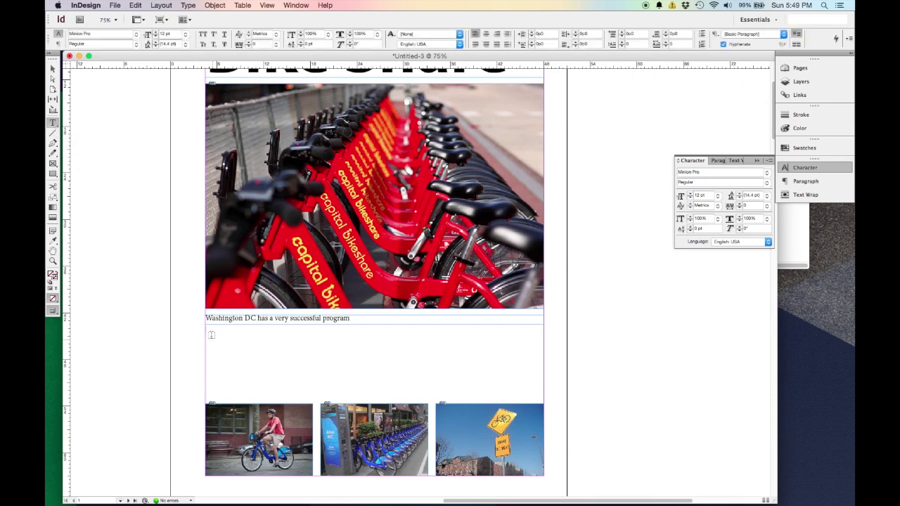
drag(204, 329, 546, 395)
key(Right)
key(Right)
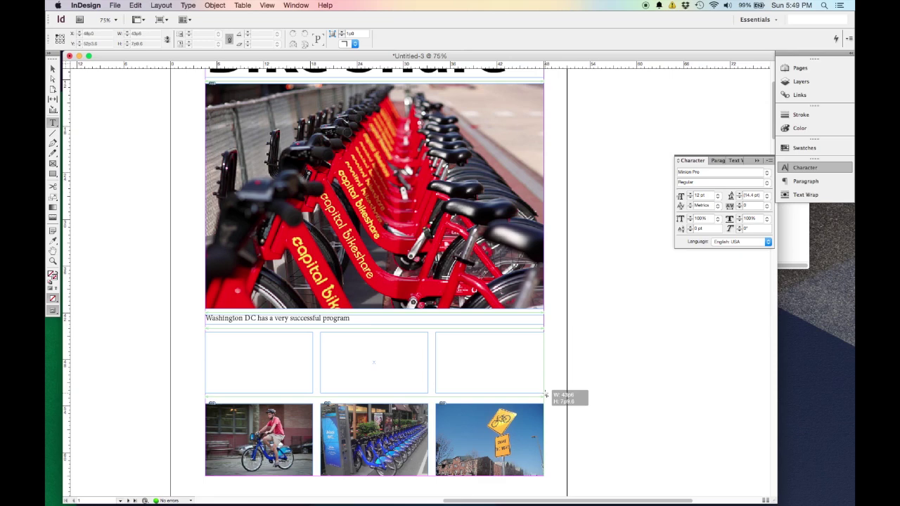
drag(545, 395, 546, 395)
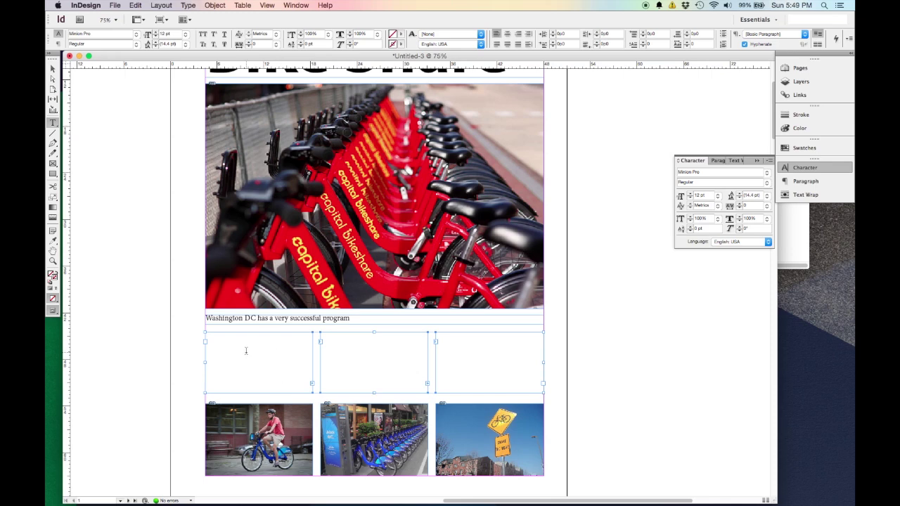
Fill the three linked frames with placeholder text and extend them downward to a height of about 8p4.8
click(52, 69)
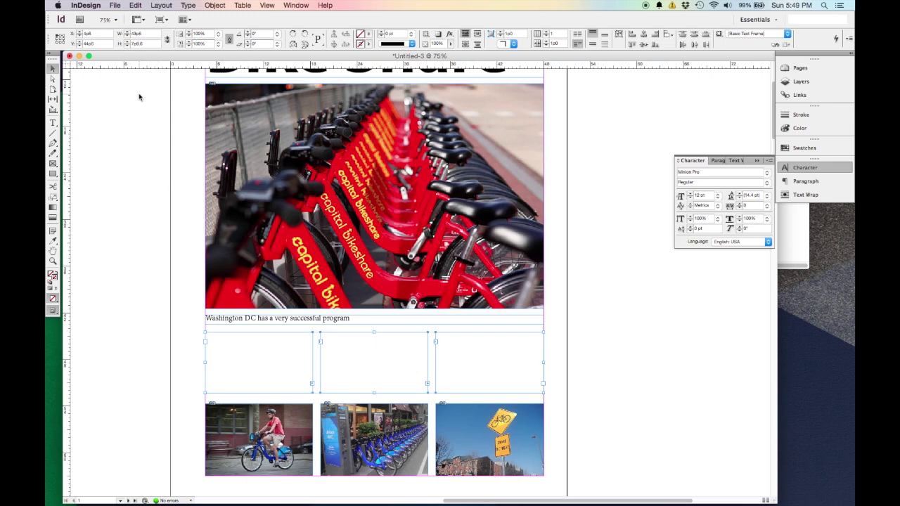
click(114, 5)
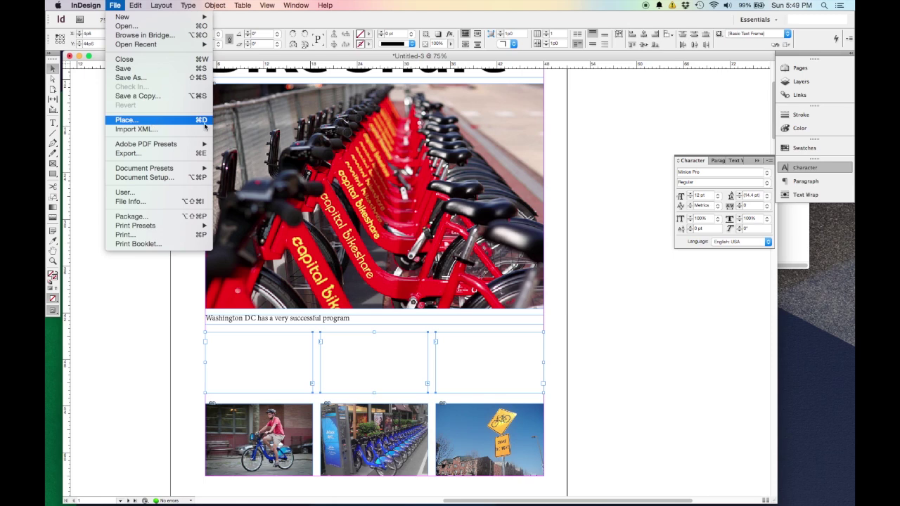
click(116, 5)
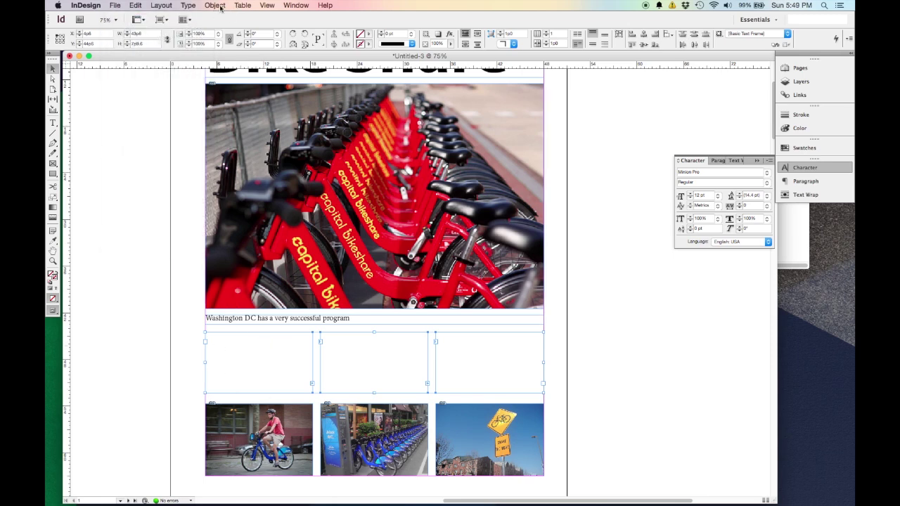
click(189, 5)
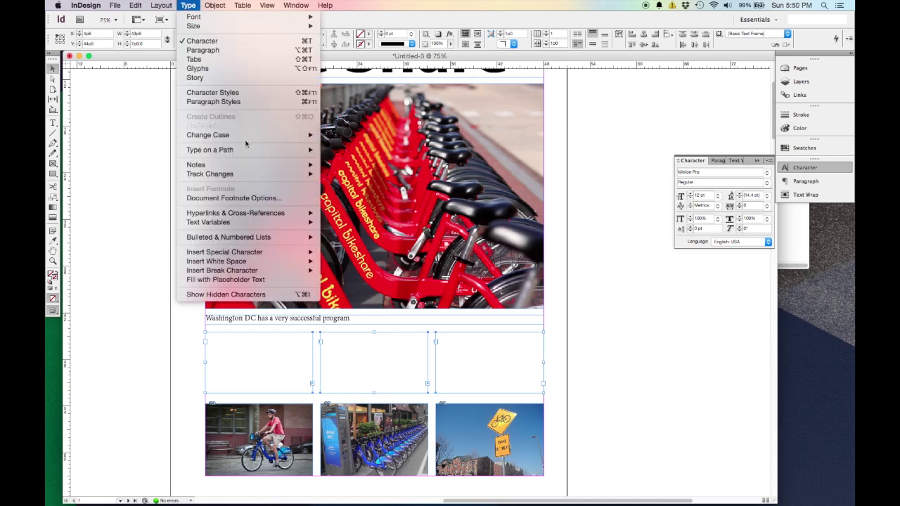
click(285, 280)
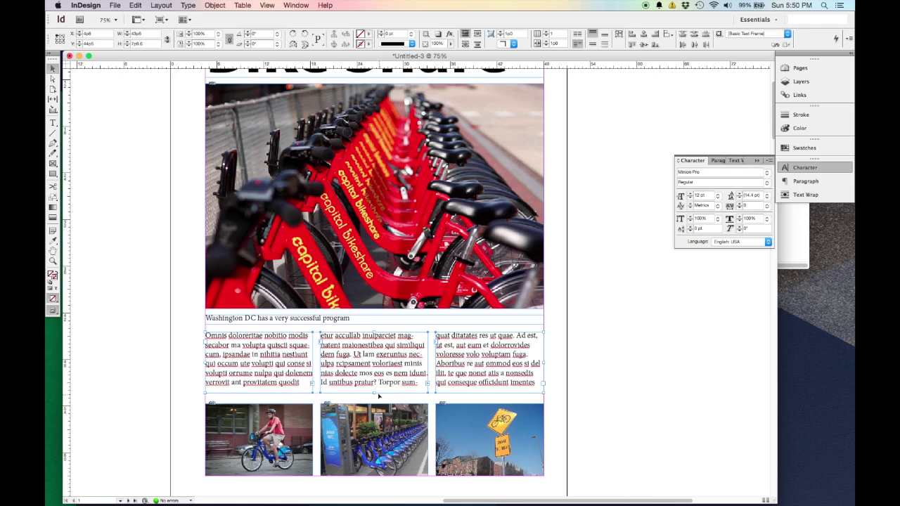
drag(375, 399, 377, 399)
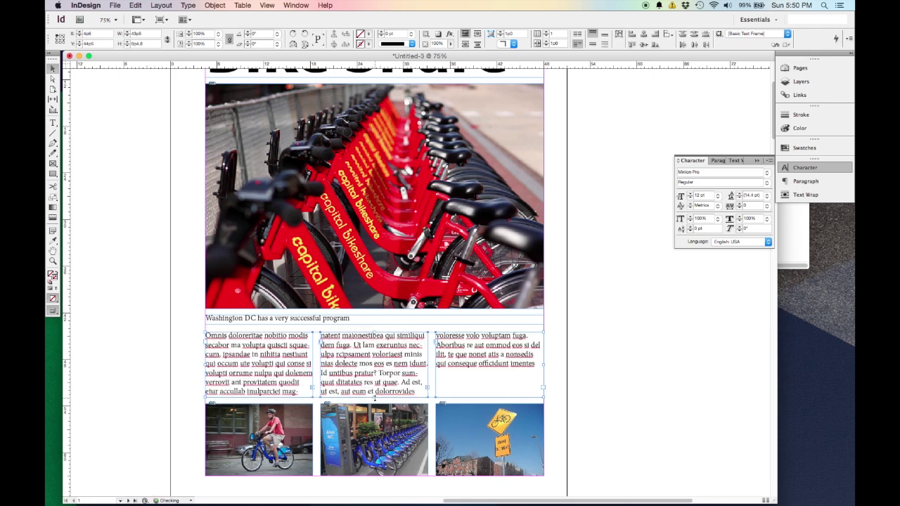
Select all three linked text frames and fill their remaining space with more placeholder text
click(478, 376)
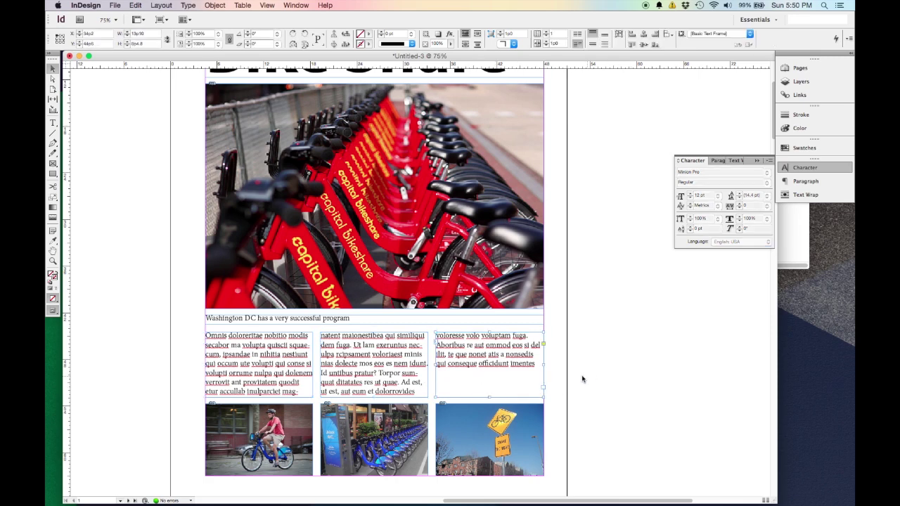
shift+click(387, 370)
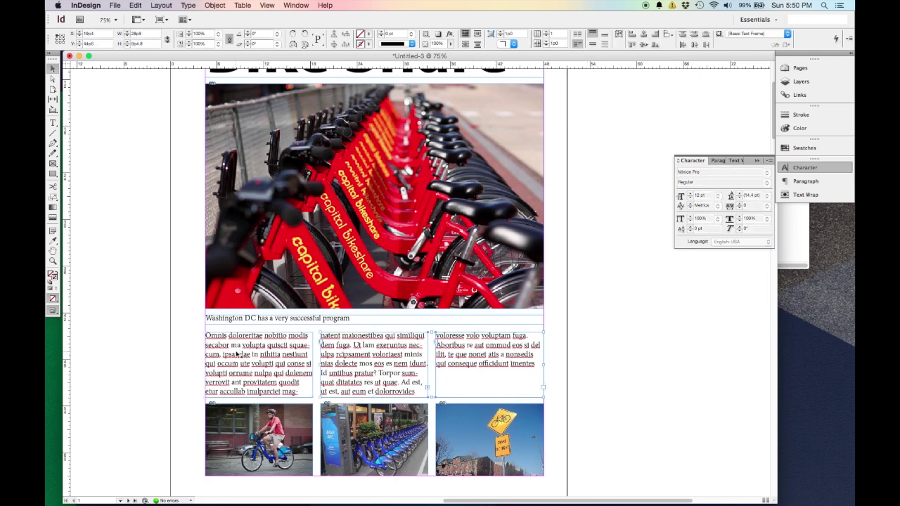
click(161, 352)
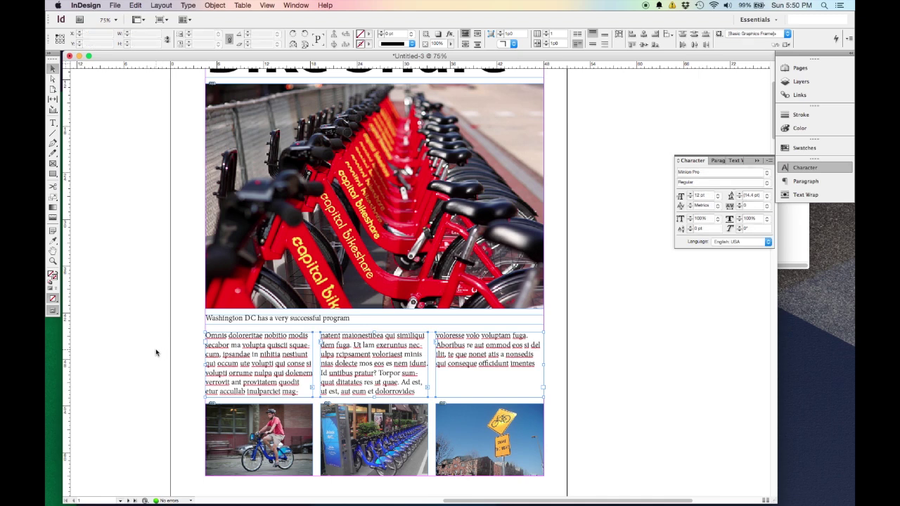
click(286, 362)
shift+click(474, 366)
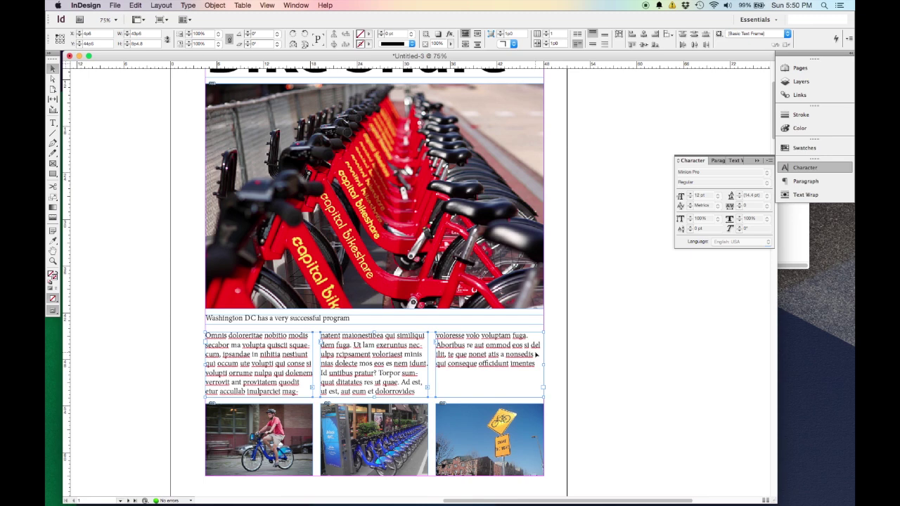
click(194, 6)
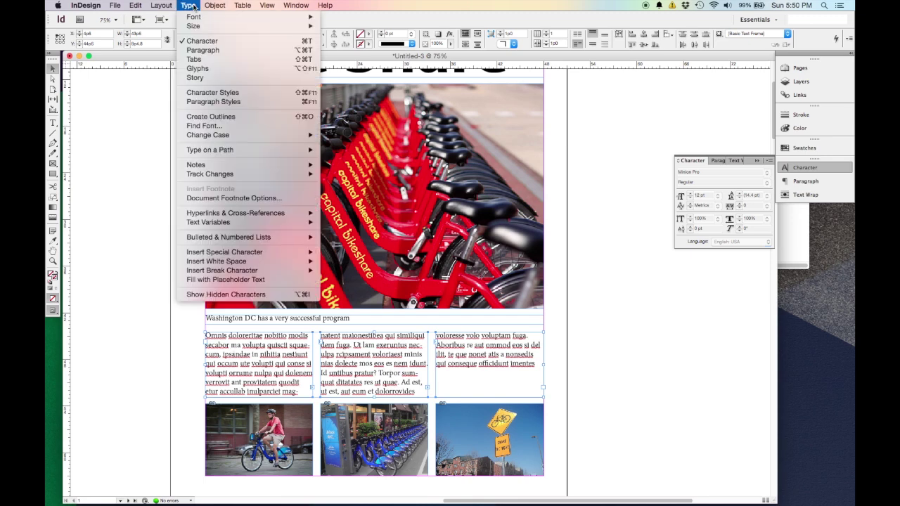
click(267, 279)
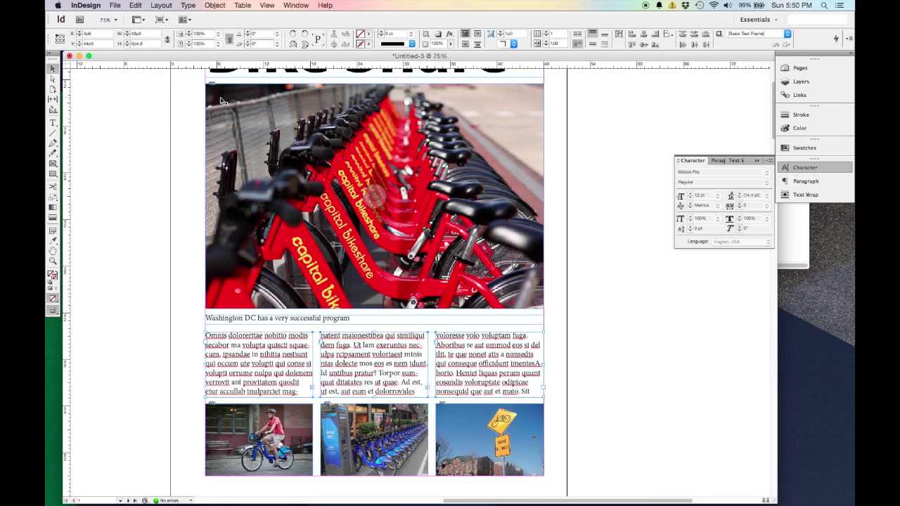
Select the entire placeholder story across the three columns and set its font size to 10 pt
double_click(249, 337)
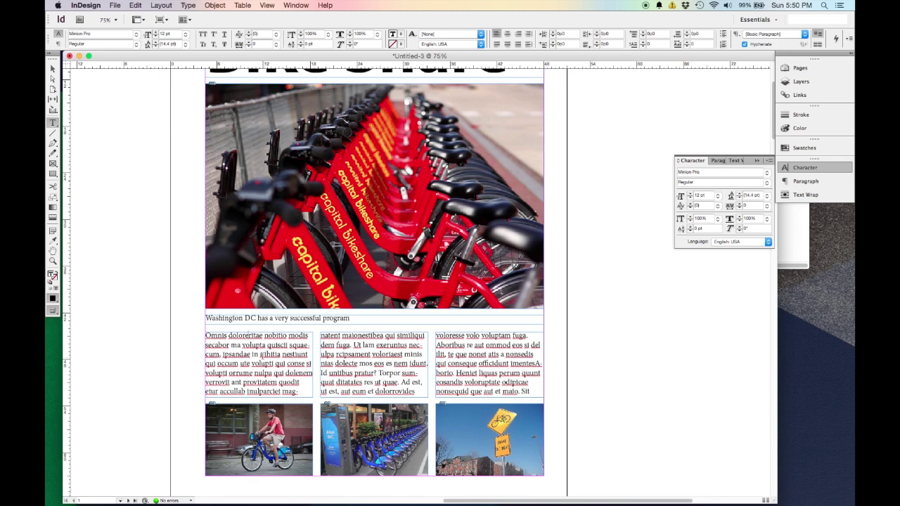
click(138, 5)
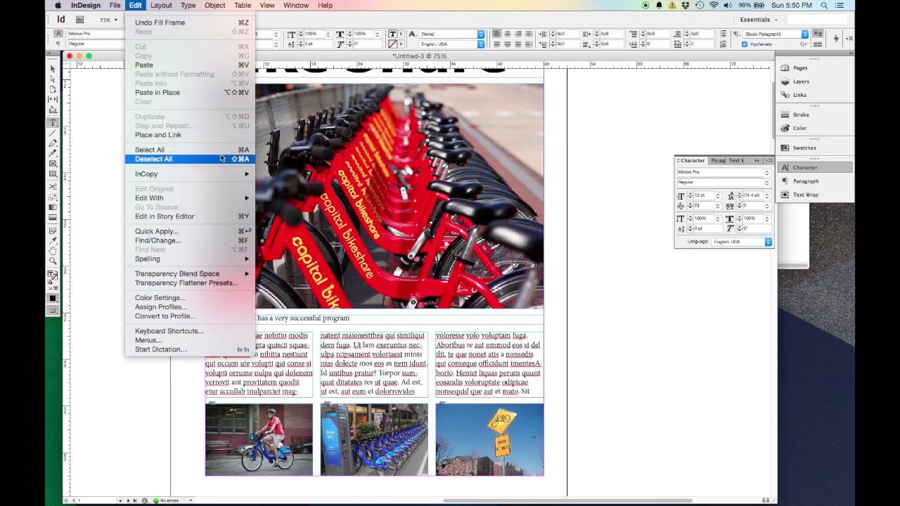
click(247, 151)
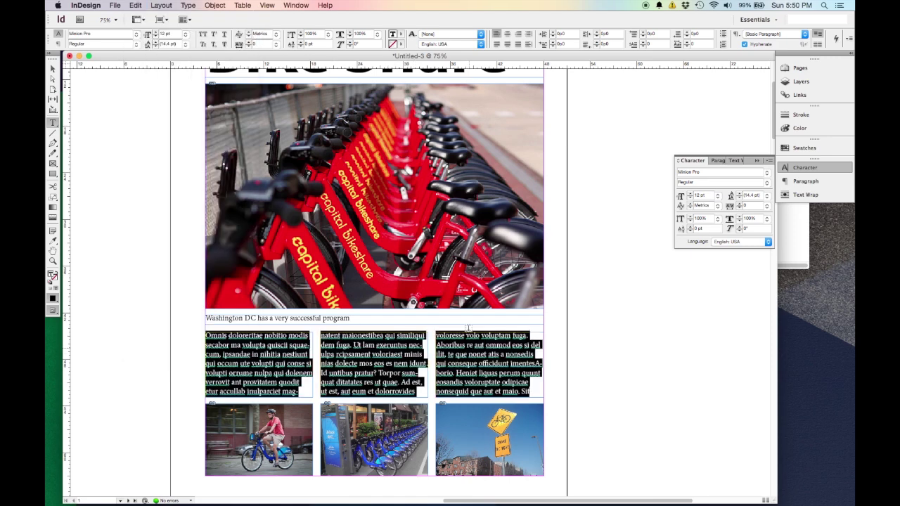
click(718, 198)
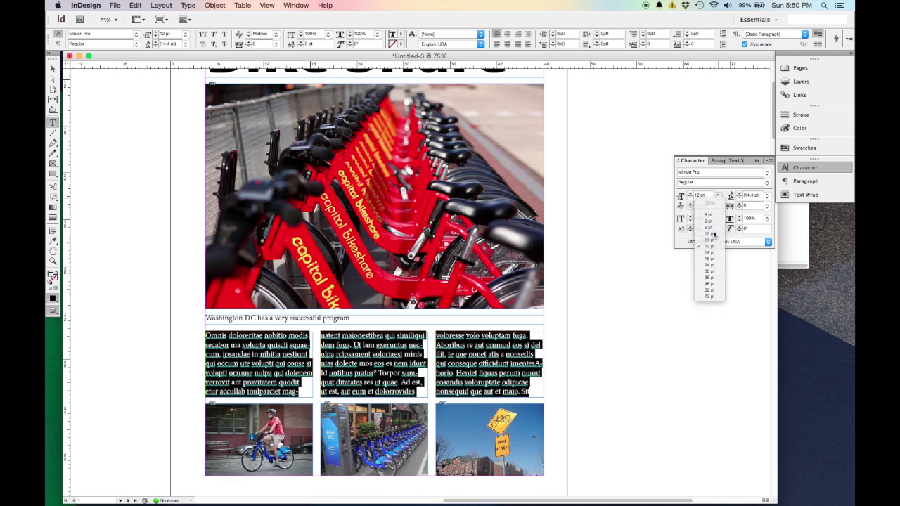
click(712, 233)
click(53, 69)
click(153, 301)
scroll(633, 356, up, 1)
scroll(633, 356, down, 1)
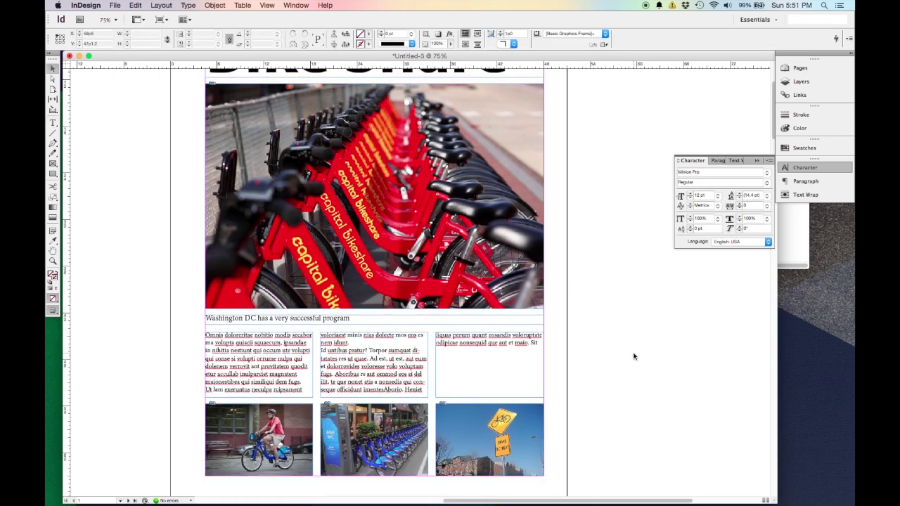
Fill the empty remainder of the third column with additional placeholder text
double_click(456, 357)
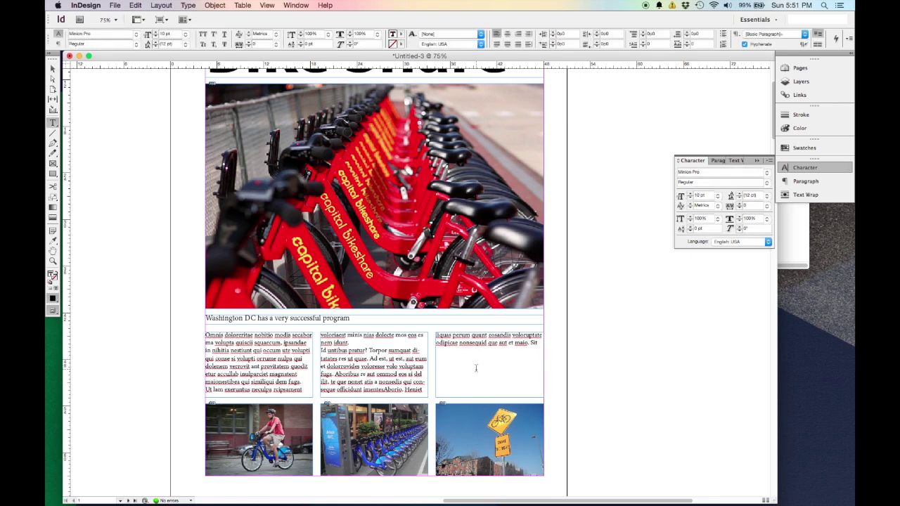
key(Escape)
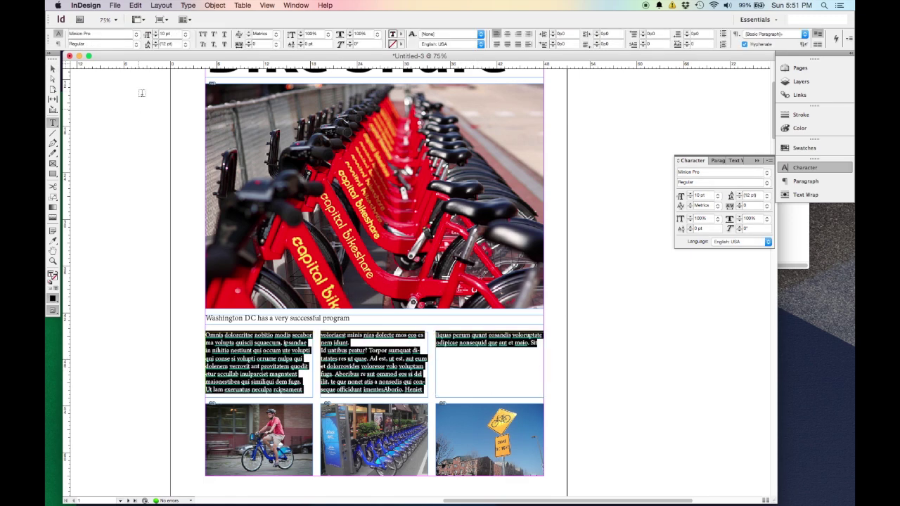
click(217, 5)
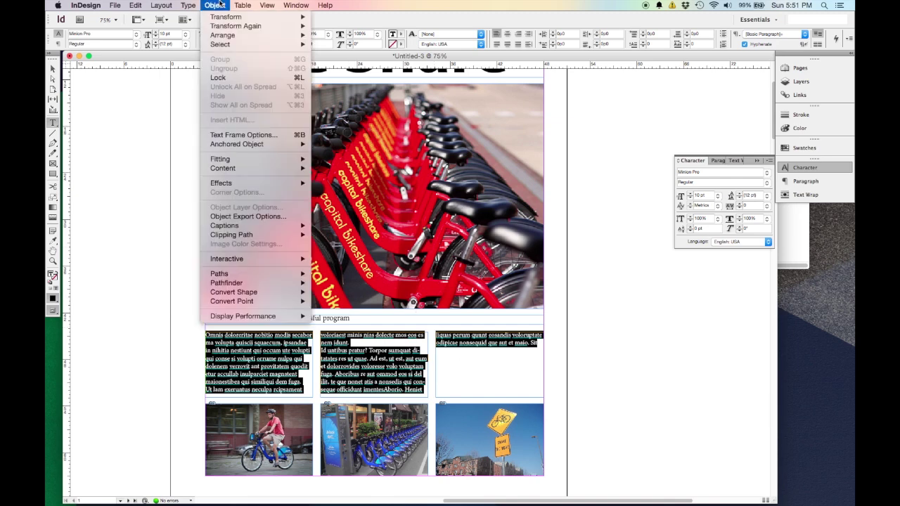
mouse_move(190, 6)
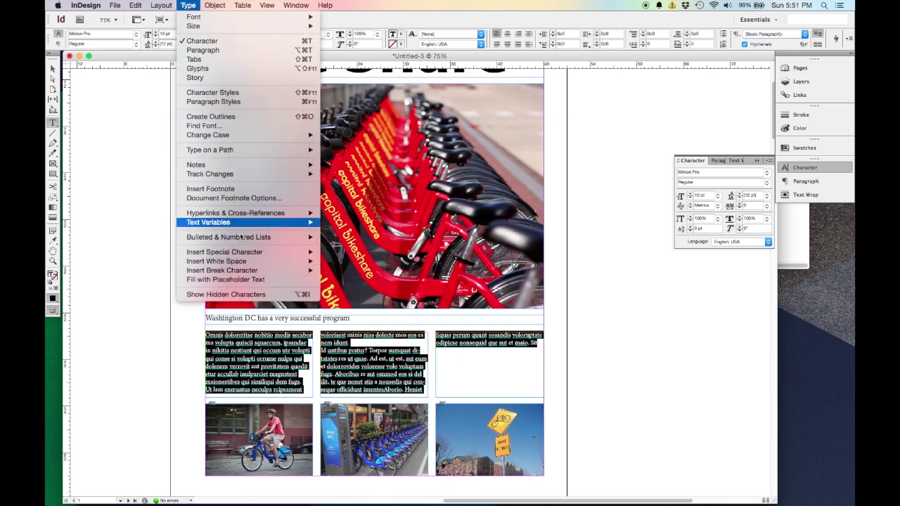
click(225, 279)
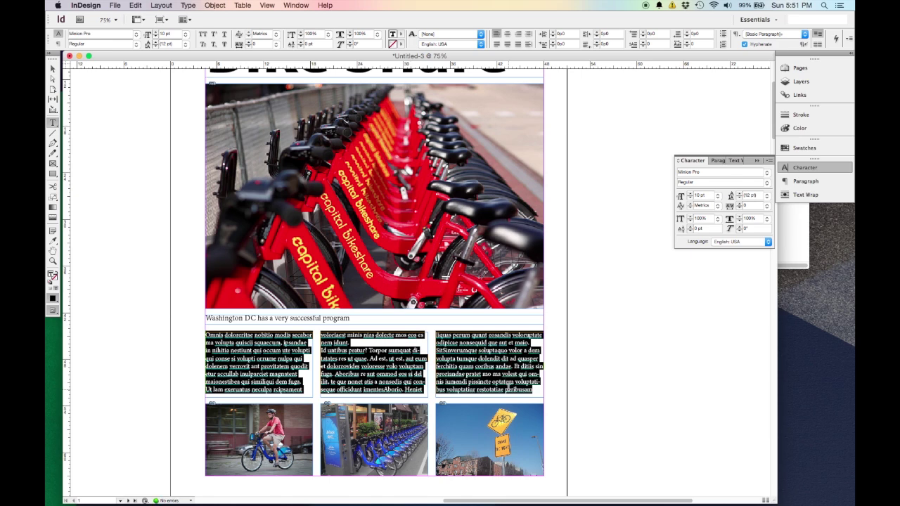
click(279, 352)
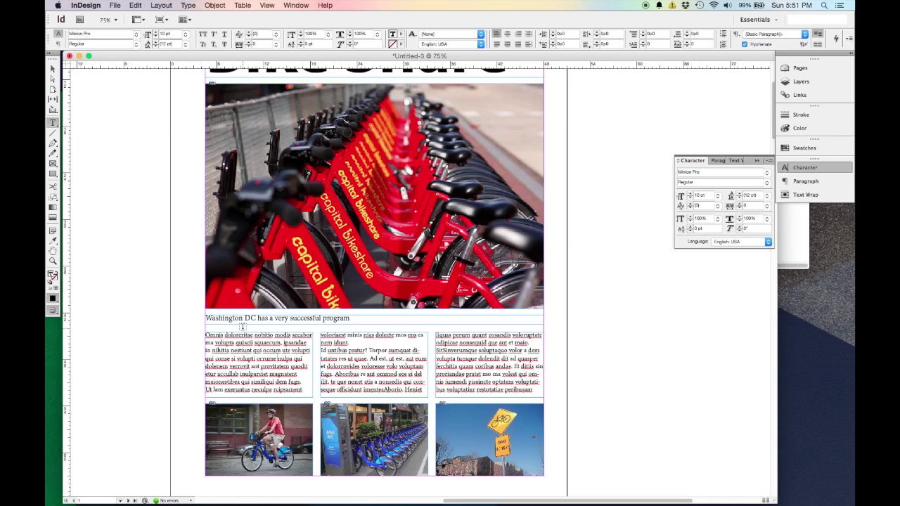
Apply a three-line, one-character drop cap to the opening paragraph of the first text column, then deselect the text
mouse_move(205, 336)
mouse_down()
mouse_move(218, 336)
mouse_move(209, 336)
mouse_move(211, 351)
mouse_up()
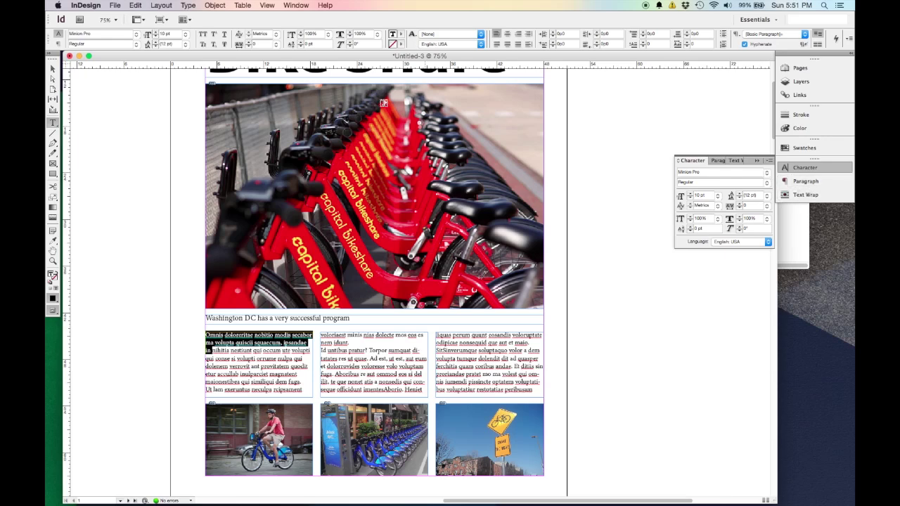
click(297, 5)
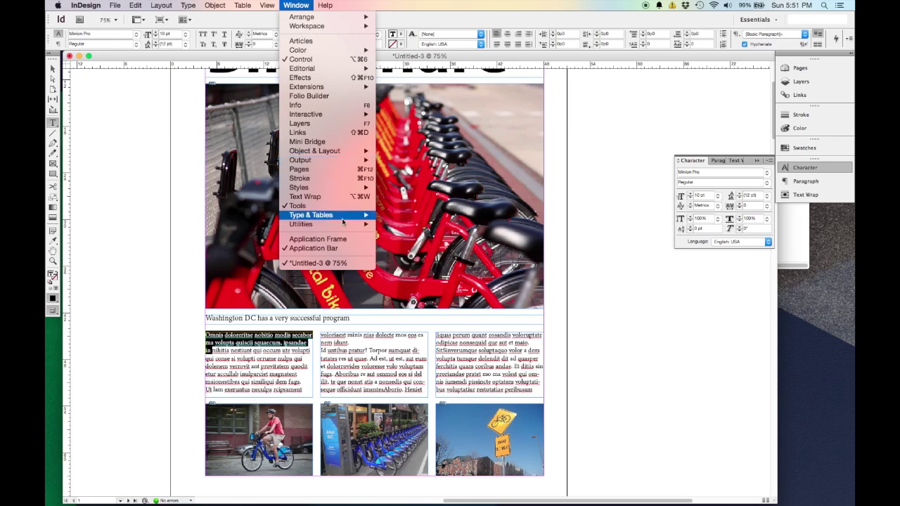
mouse_move(345, 219)
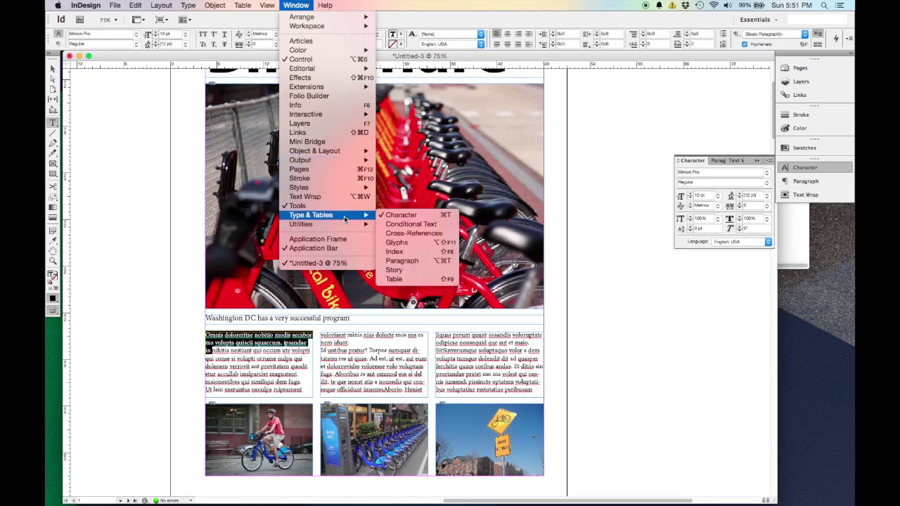
click(426, 261)
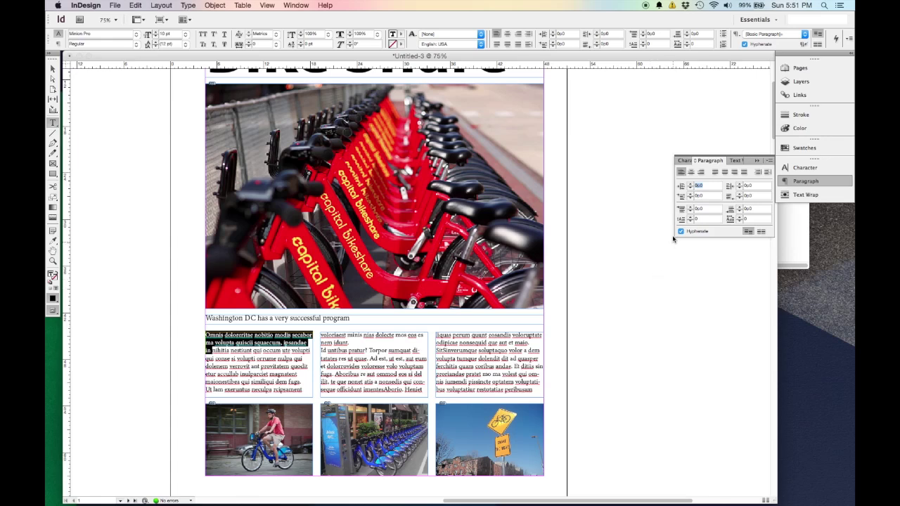
click(739, 217)
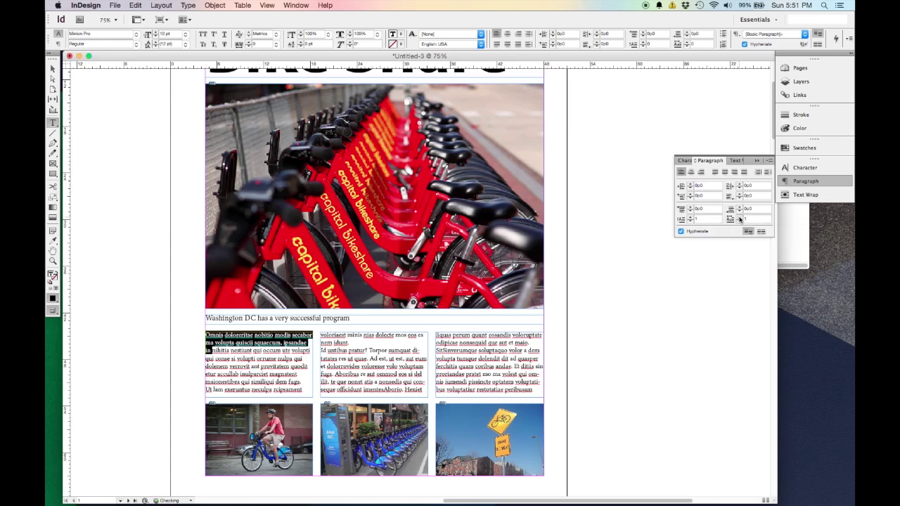
click(691, 216)
click(691, 217)
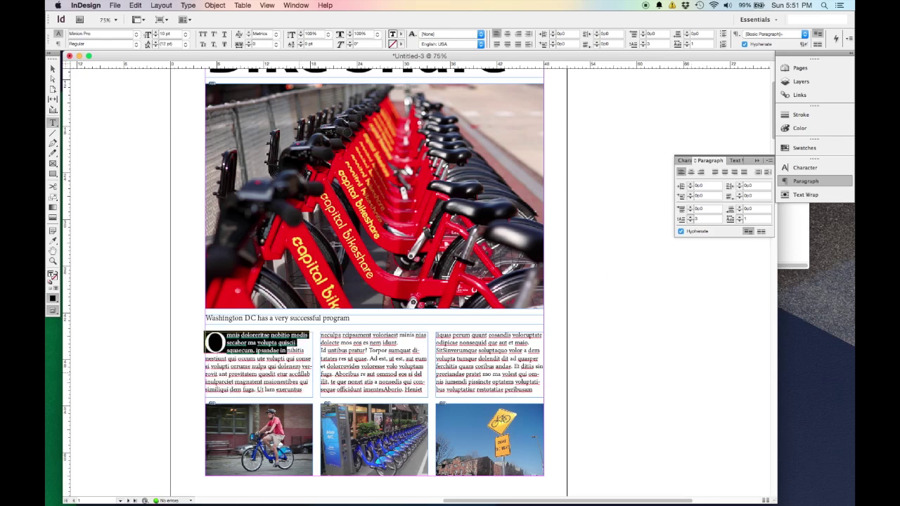
click(277, 376)
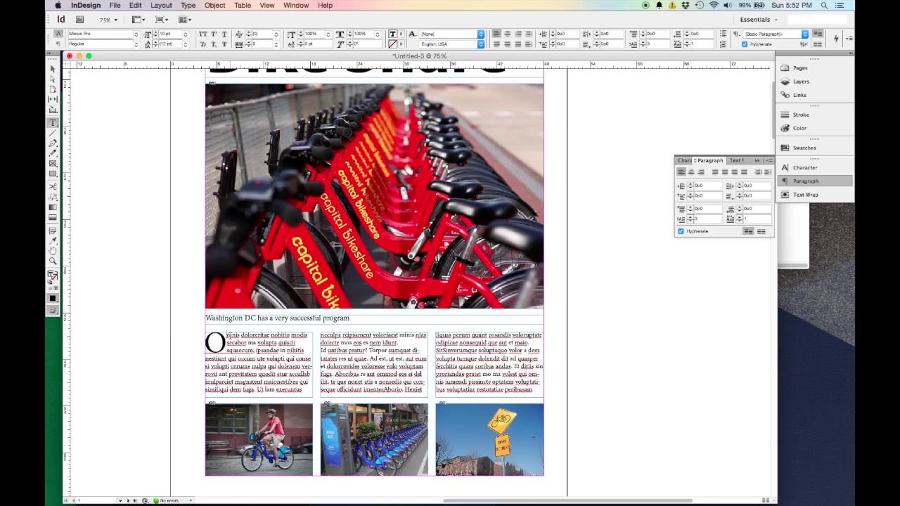
drag(221, 348, 205, 334)
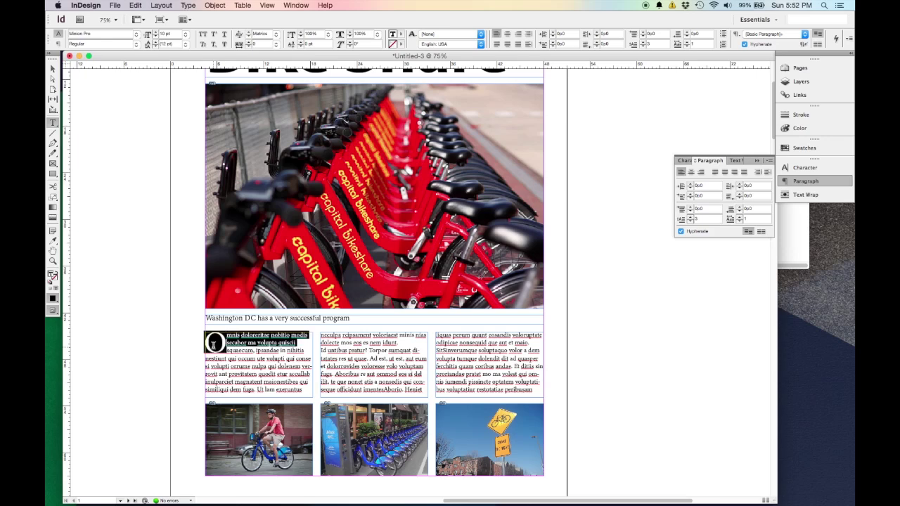
click(223, 351)
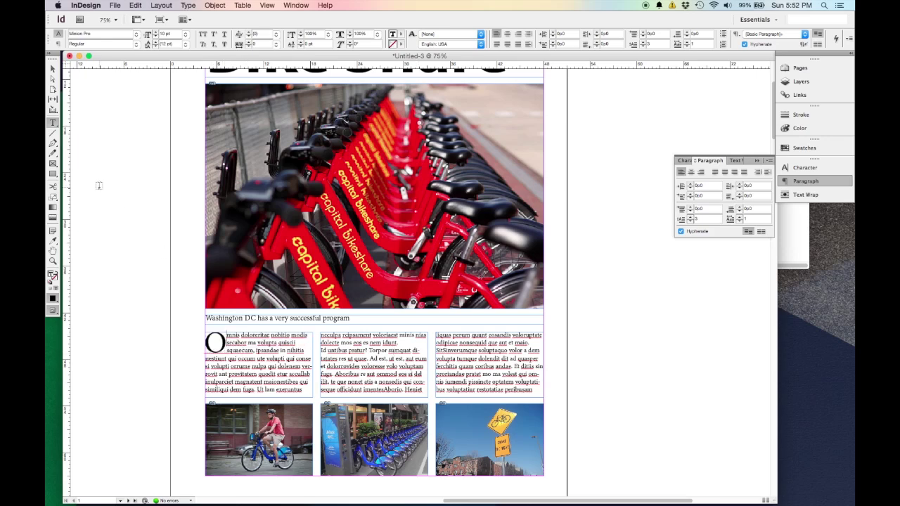
click(52, 68)
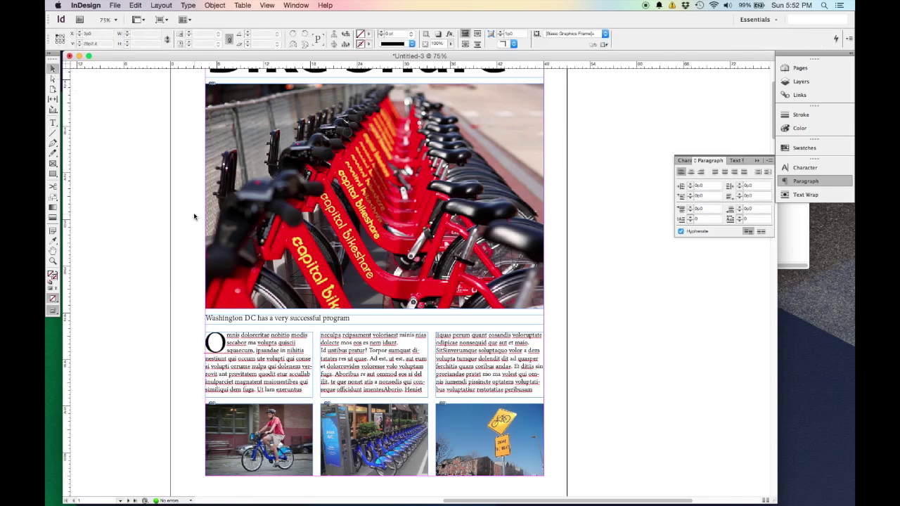
Preview the whole first page without guides and frame edges, then return to the normal view
key(super+minus)
scroll(565, 217, up, 1)
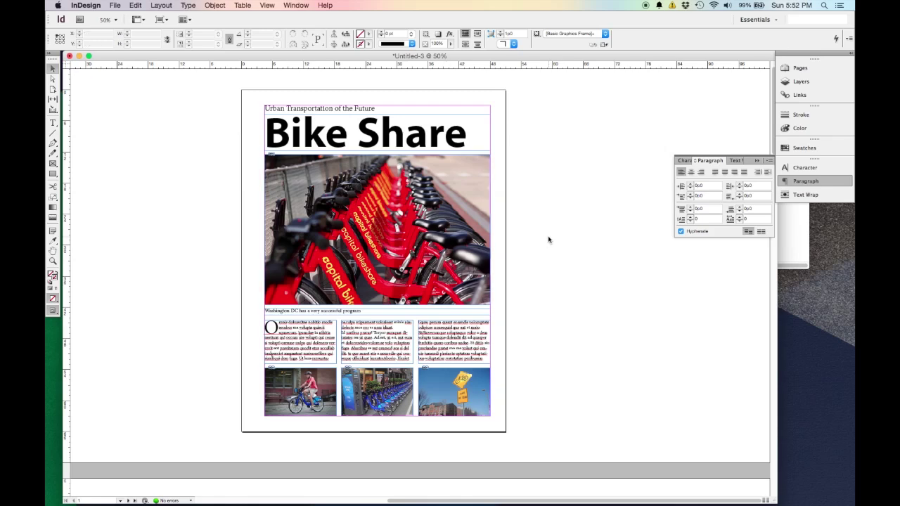
key(w)
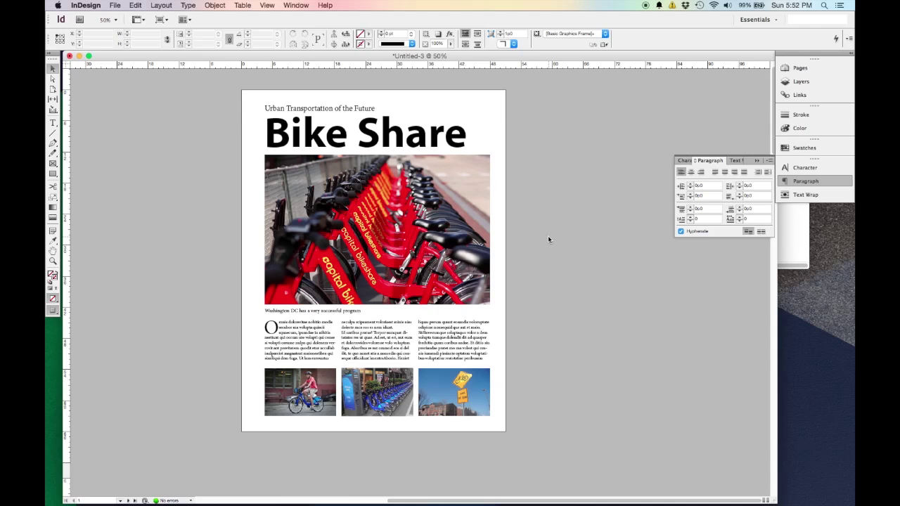
key(w)
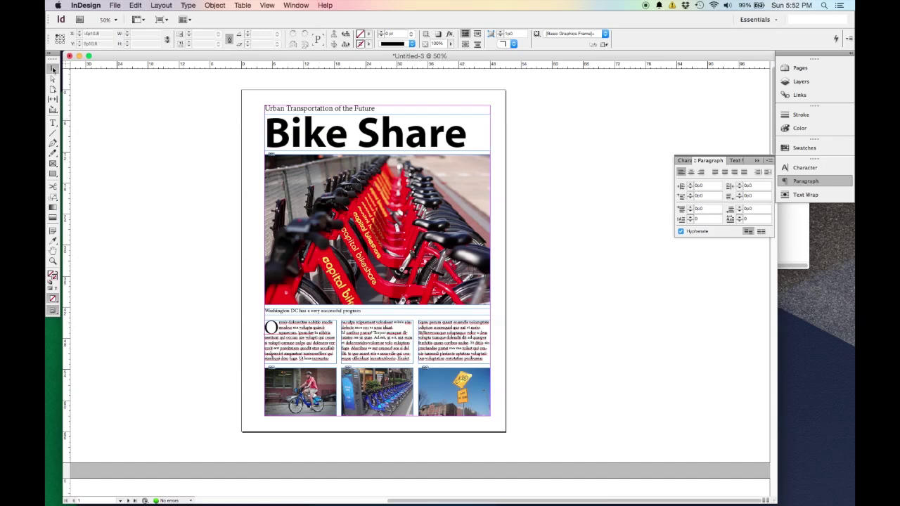
Recolor the "Bike Share" title bright cyan using the CMYK color mode, then leave text editing
double_click(399, 131)
drag(468, 139, 264, 107)
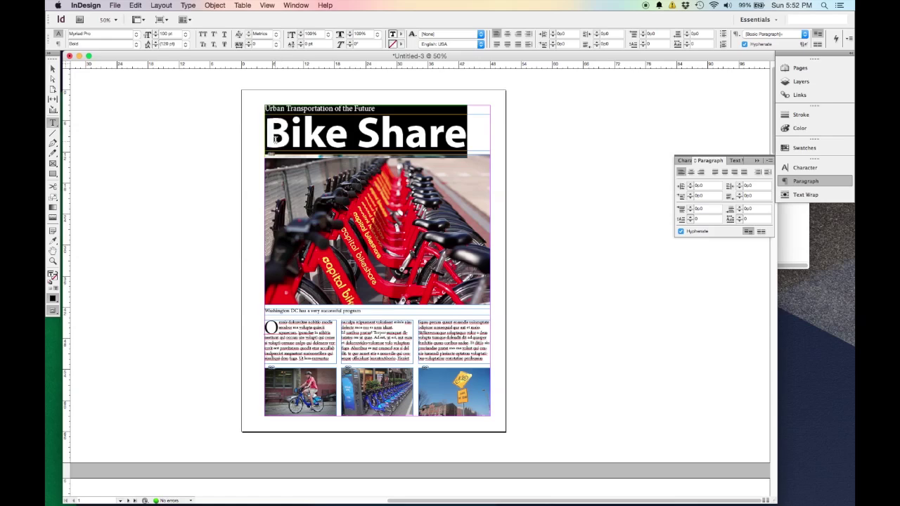
click(799, 129)
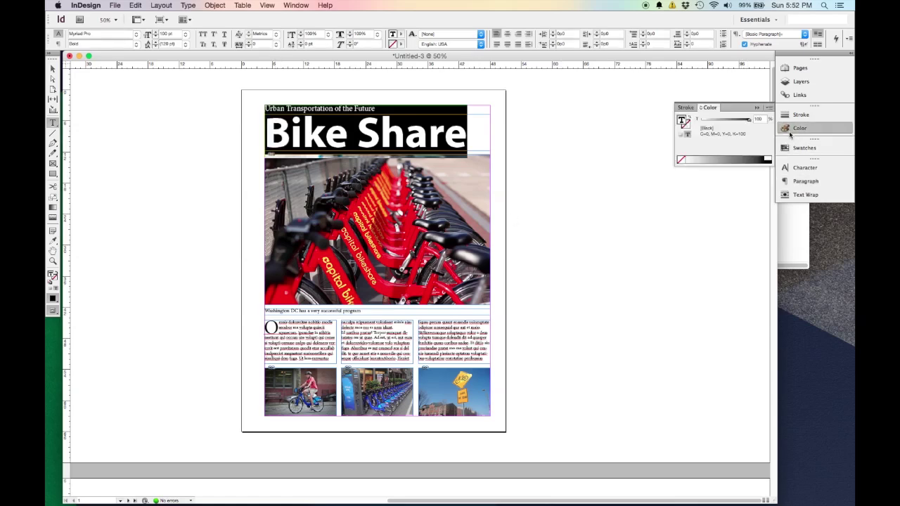
click(308, 5)
mouse_move(315, 55)
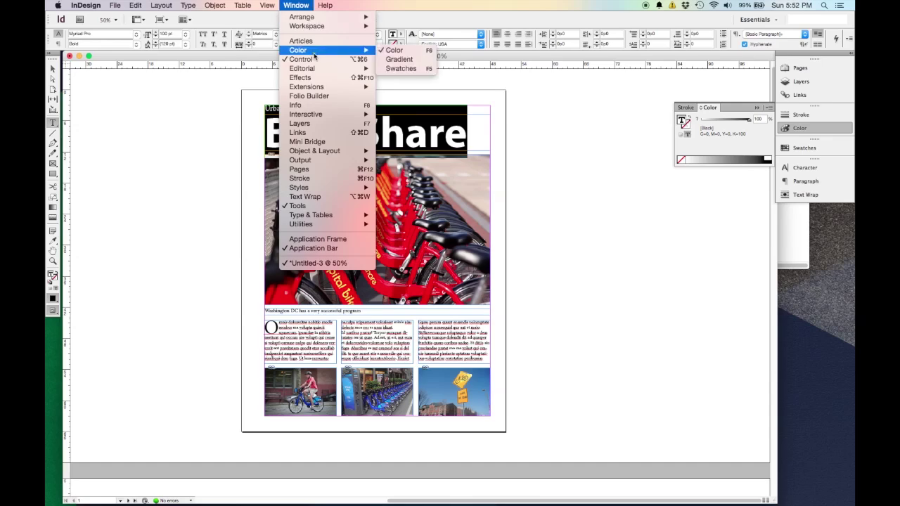
click(731, 133)
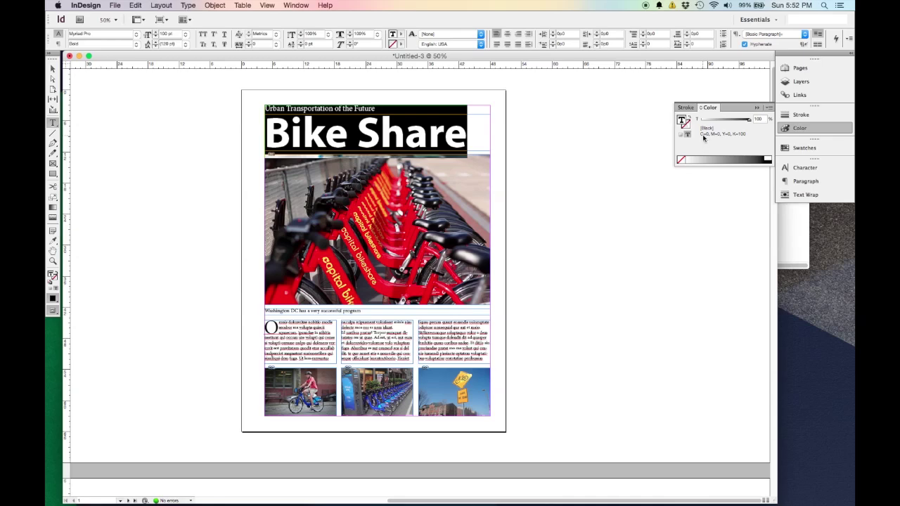
click(769, 108)
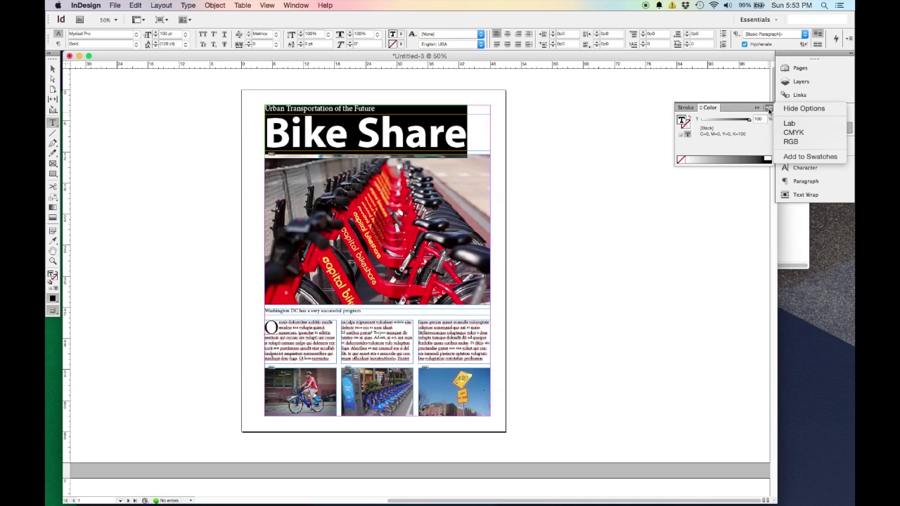
click(805, 133)
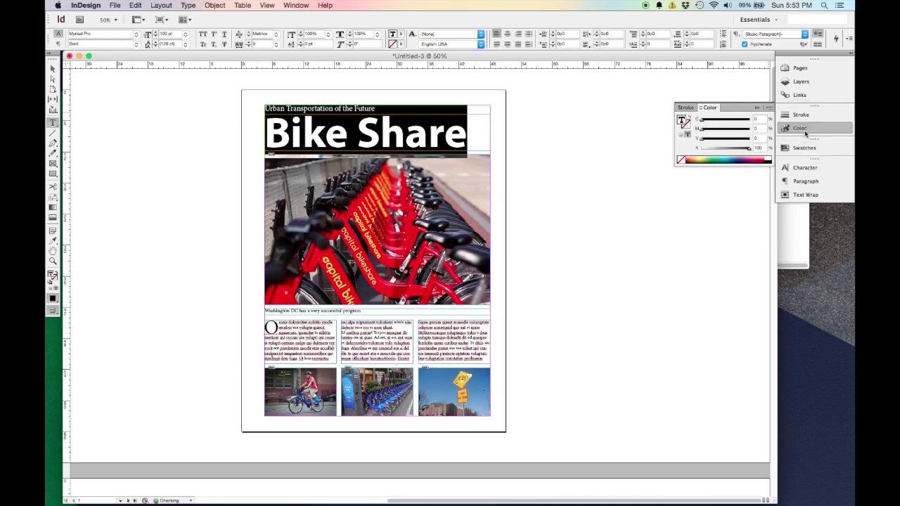
click(725, 155)
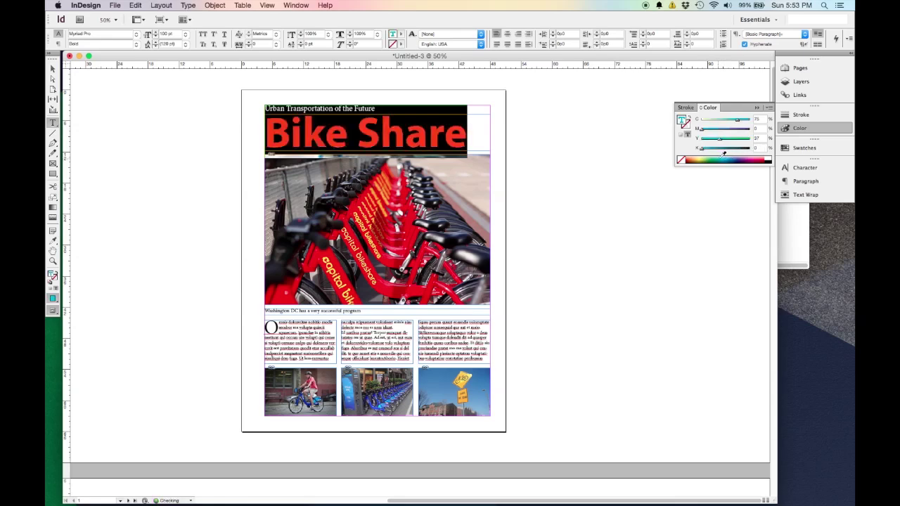
click(731, 156)
click(729, 156)
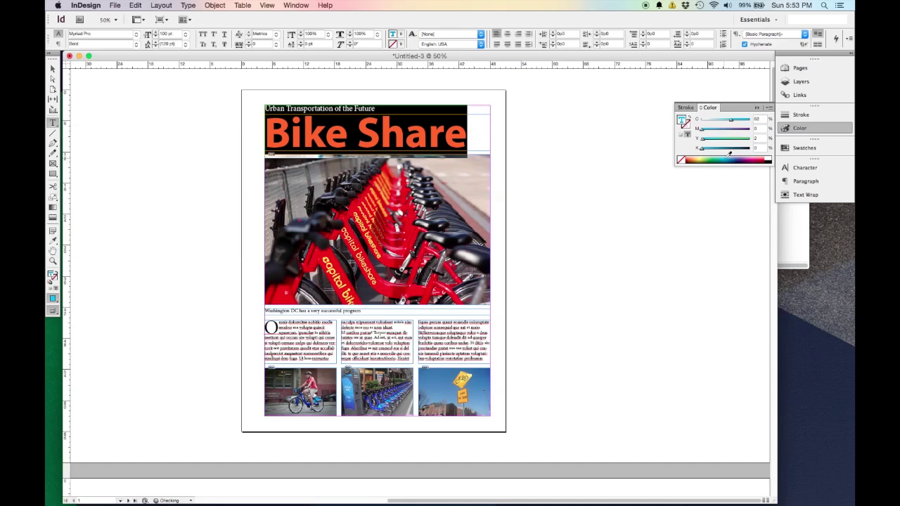
click(53, 68)
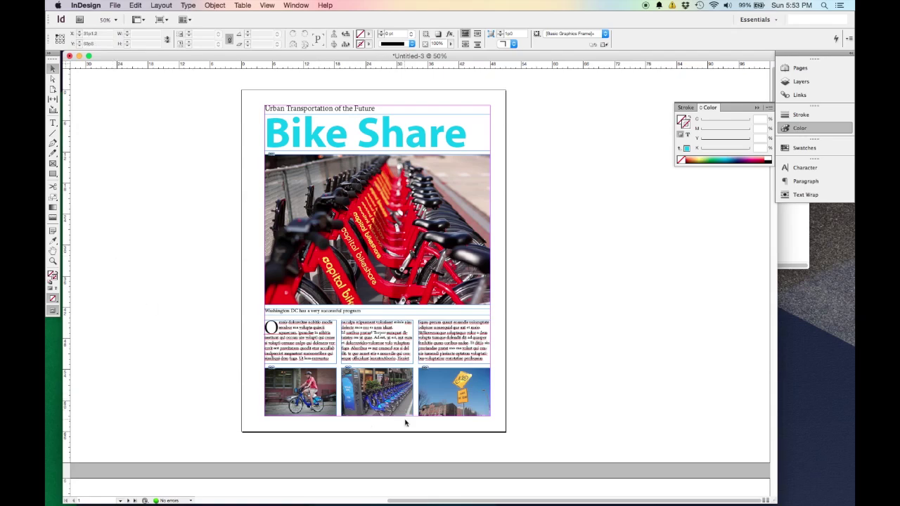
Sample the blue of the bikes in the middle small photo with the Eyedropper and swap it from stroke to fill
scroll(390, 411, up, 1)
scroll(390, 412, up, 3)
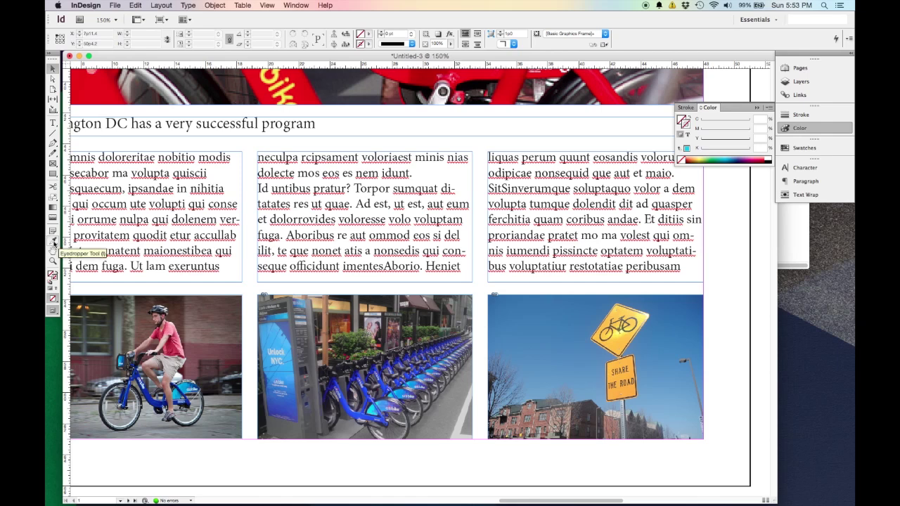
click(52, 241)
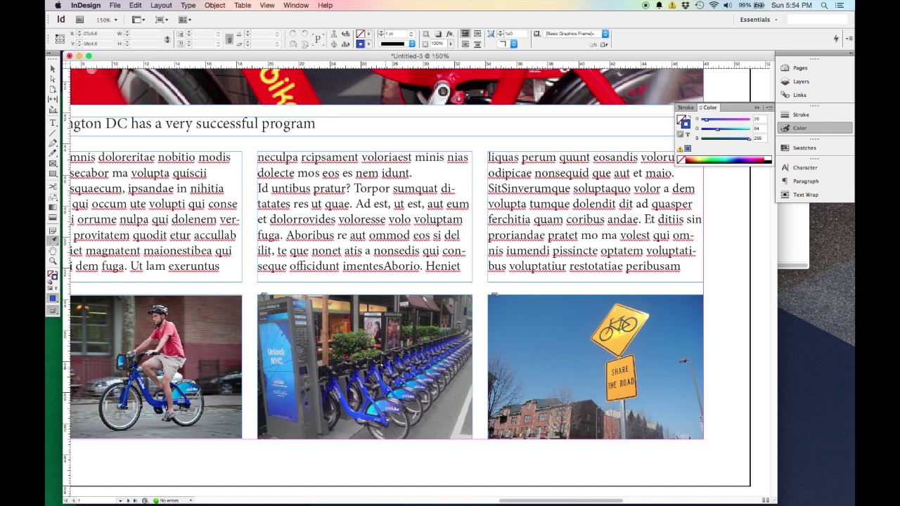
click(53, 68)
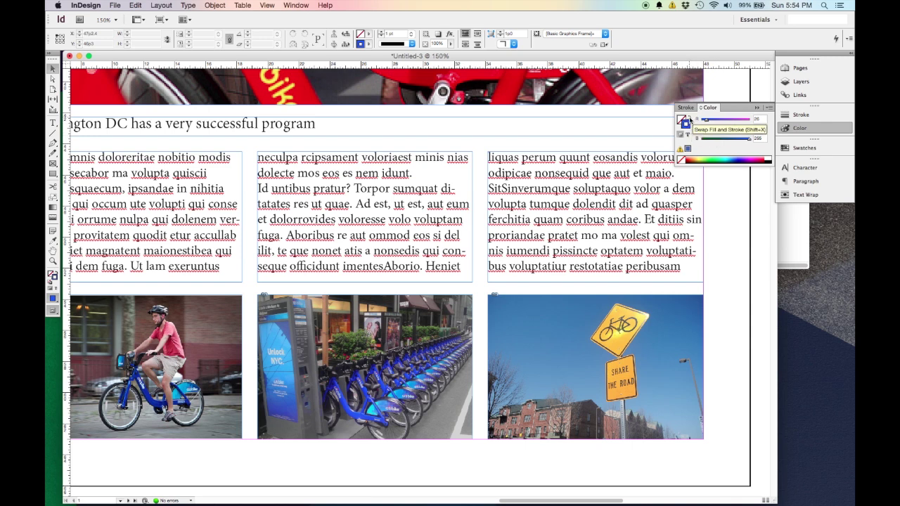
click(689, 121)
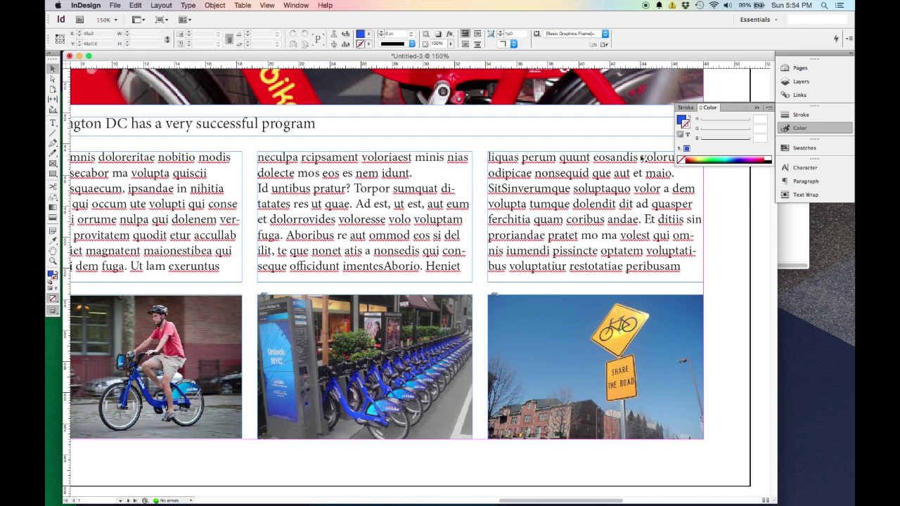
Resample the bike blue from the middle small photo and apply it with the Eyedropper across the whole "Bike Share" title
scroll(516, 245, up, 5)
scroll(517, 245, up, 10)
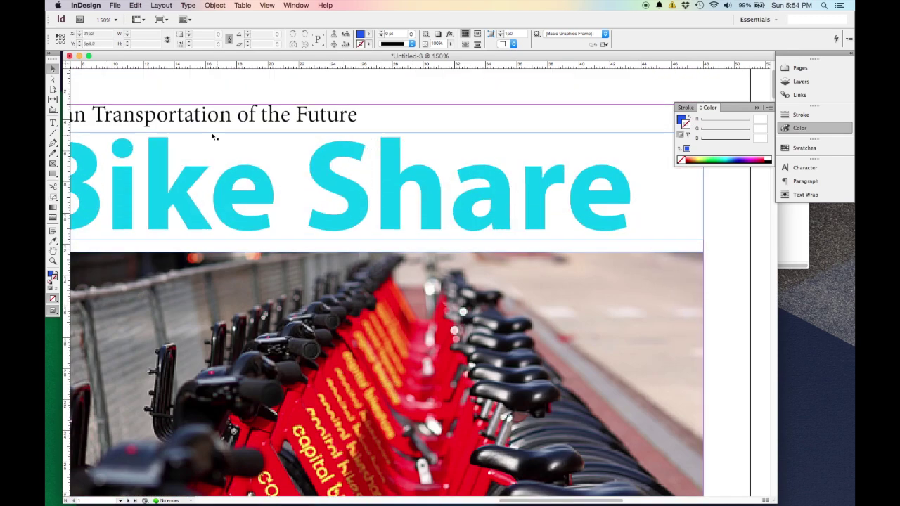
click(52, 242)
scroll(514, 172, down, 15)
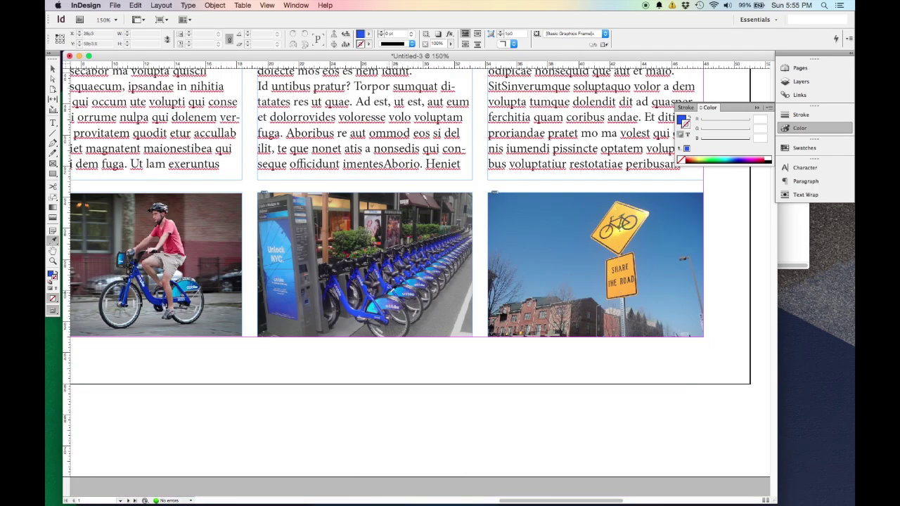
click(350, 302)
scroll(373, 267, up, 15)
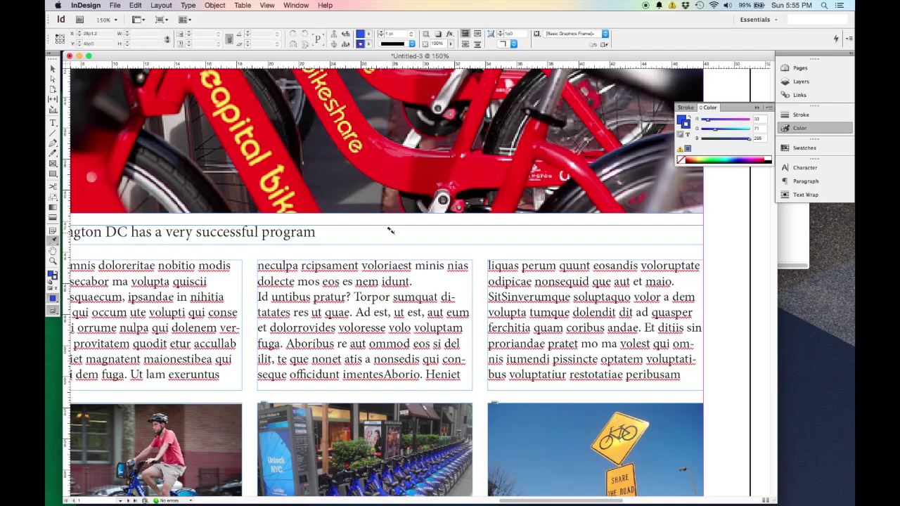
scroll(477, 210, up, 10)
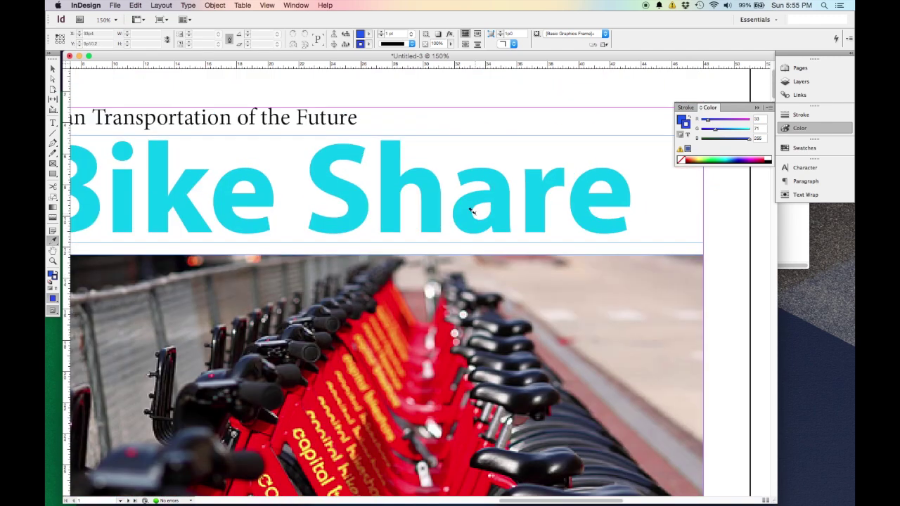
scroll(497, 219, down, 1)
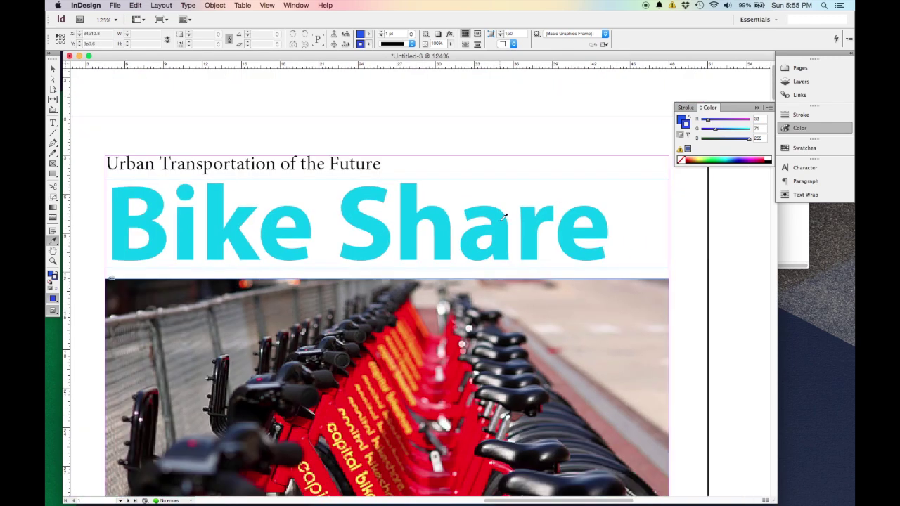
scroll(504, 217, down, 1)
drag(588, 224, 136, 239)
click(127, 252)
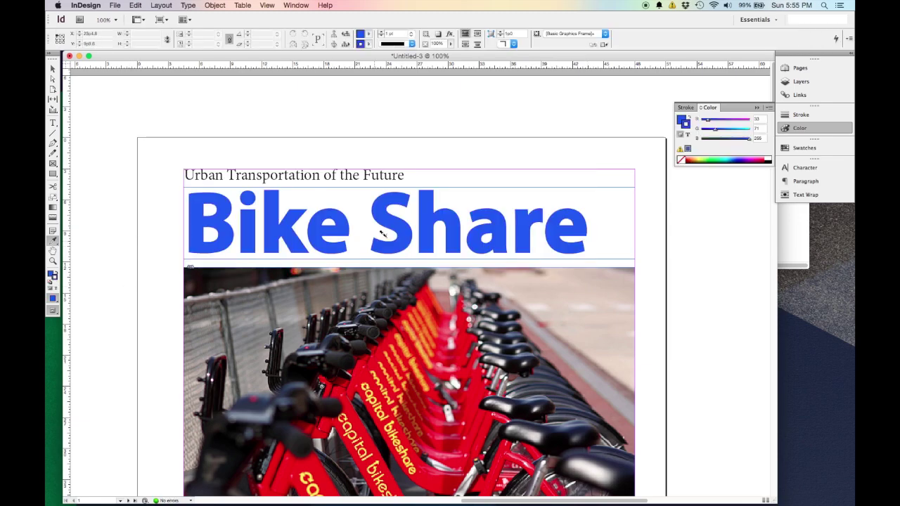
Select the text frame of the "Bike Share" title
scroll(365, 281, down, 10)
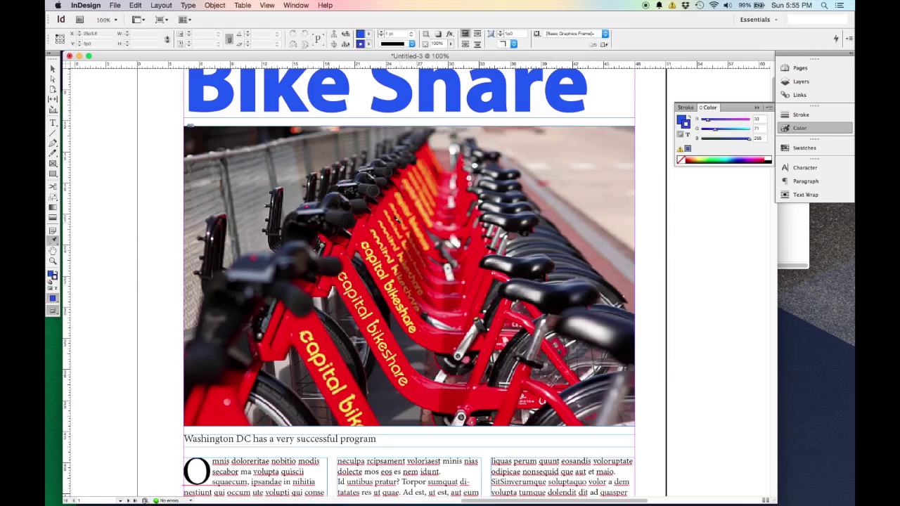
scroll(415, 367, up, 10)
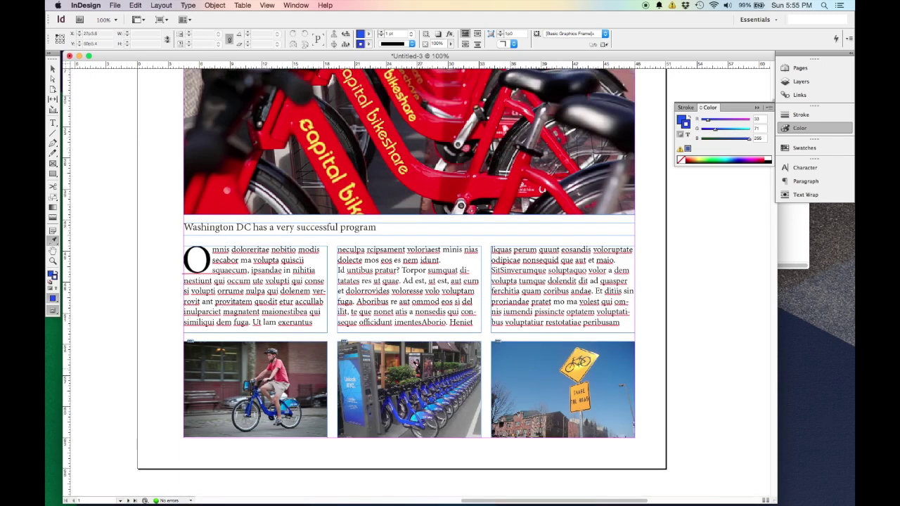
click(52, 69)
click(326, 192)
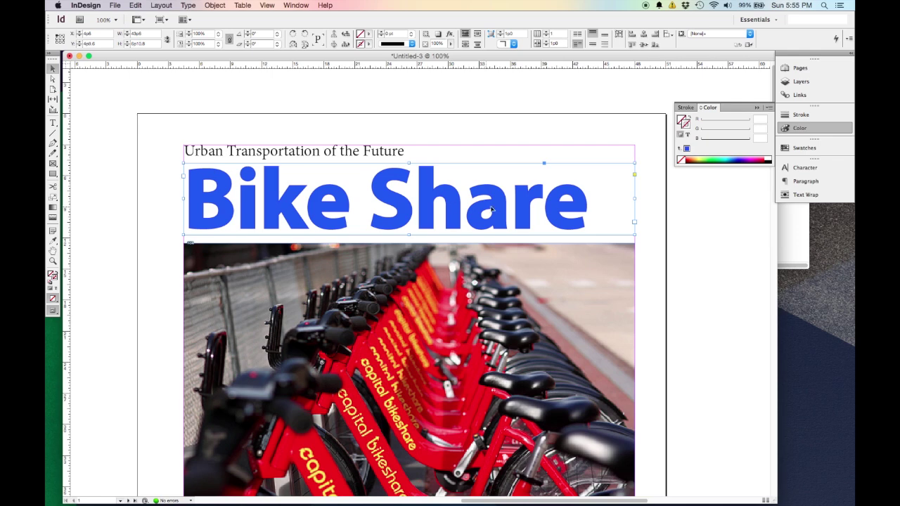
Target the text instead of the frame for the "Bike Share" title and set its stroke color to None
click(680, 135)
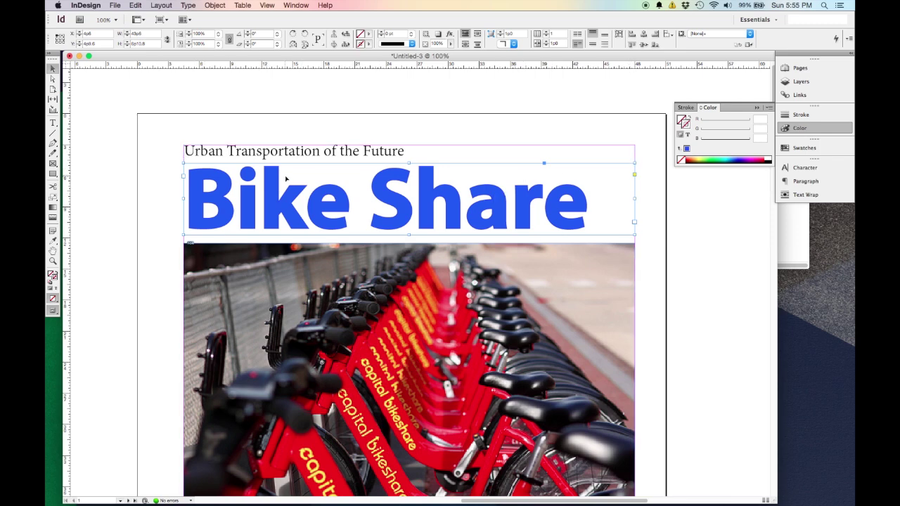
click(687, 135)
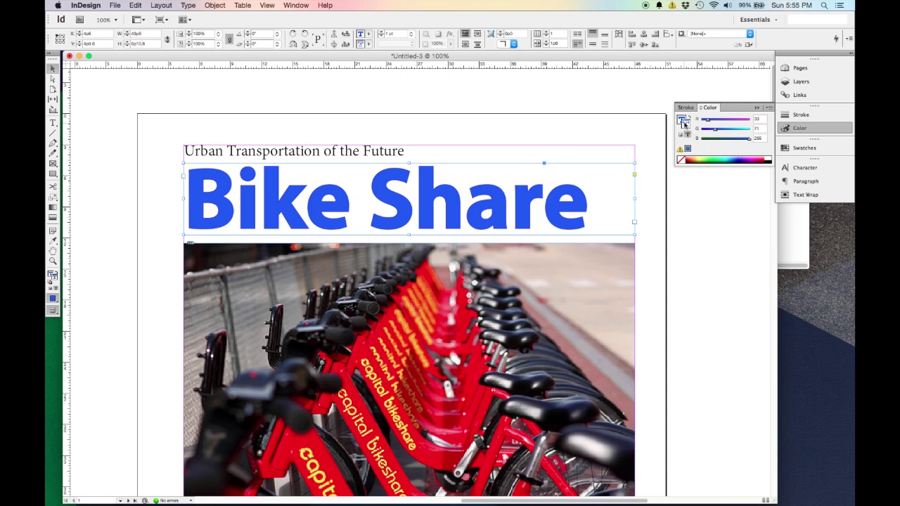
click(680, 121)
click(689, 128)
click(682, 164)
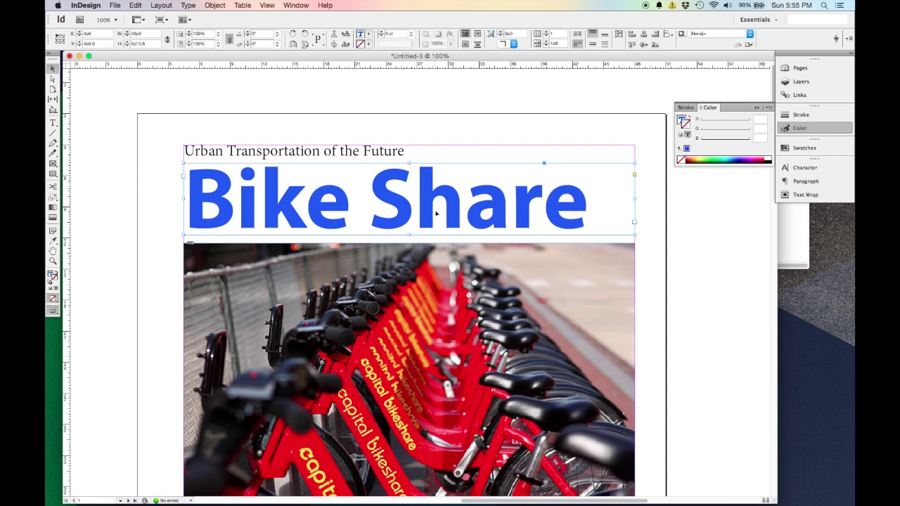
Move the caption "Washington DC has a very successful program" slightly up toward the large photo and deselect it
click(106, 178)
scroll(341, 212, down, 2)
scroll(341, 213, down, 12)
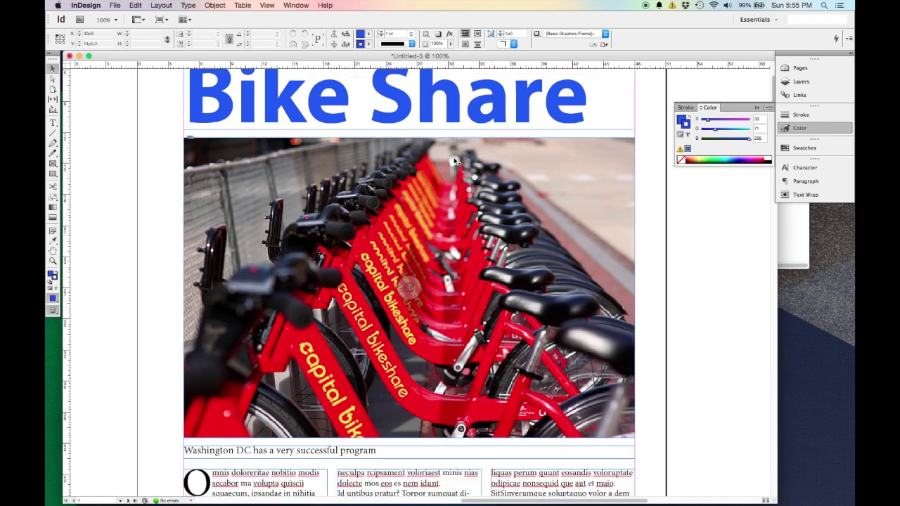
scroll(452, 165, up, 14)
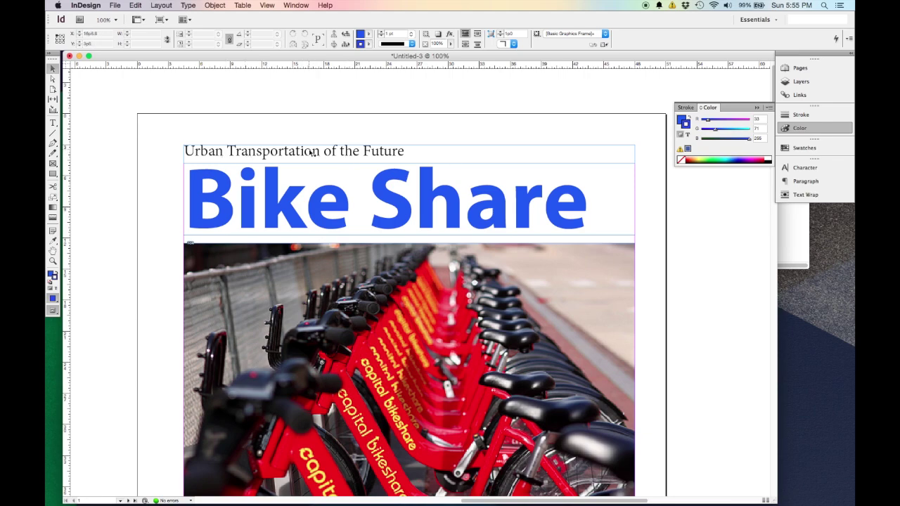
scroll(389, 161, down, 7)
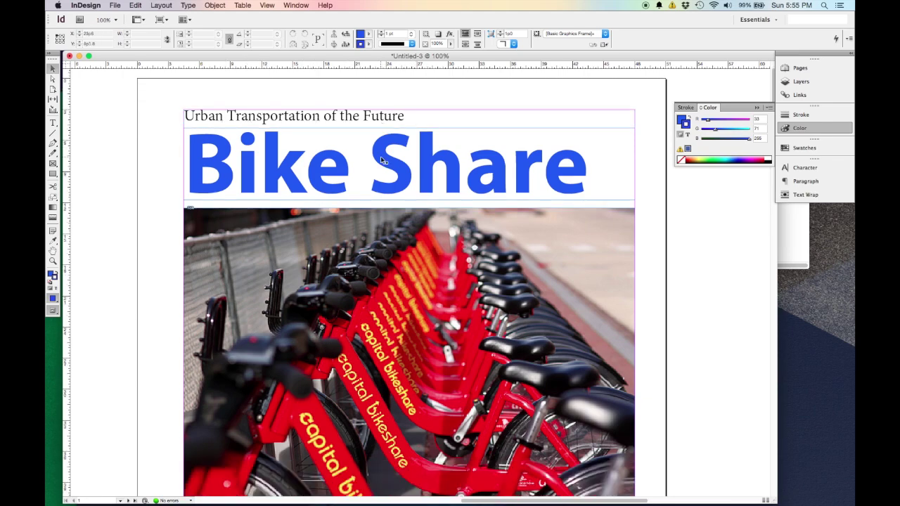
click(349, 314)
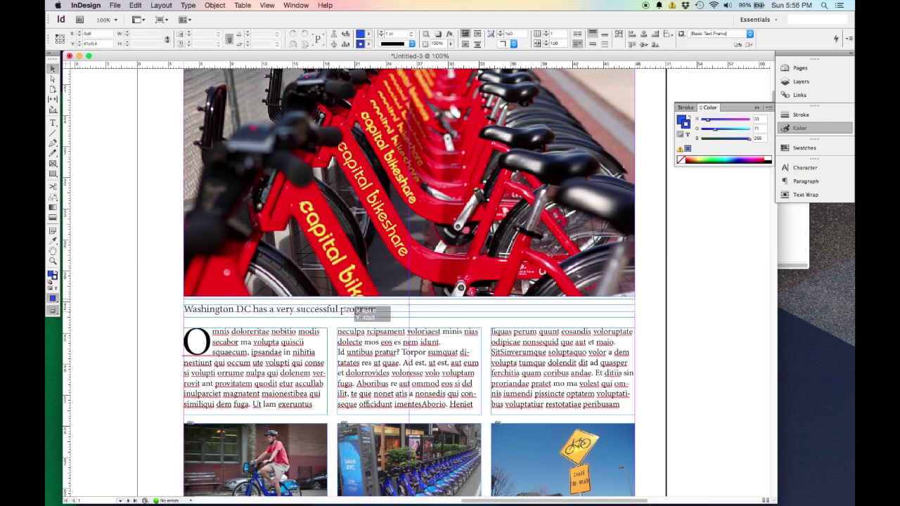
click(145, 283)
Try to apply a gray sampled from the middle small photo to the "Urban Transportation of the Future" line, and undo it
scroll(209, 339, down, 3)
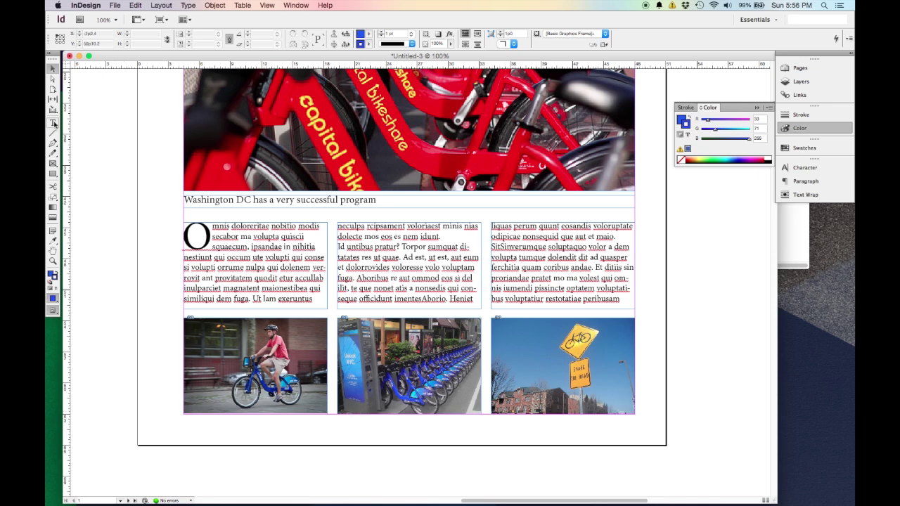
click(53, 241)
click(360, 403)
scroll(534, 321, up, 3)
scroll(495, 349, down, 2)
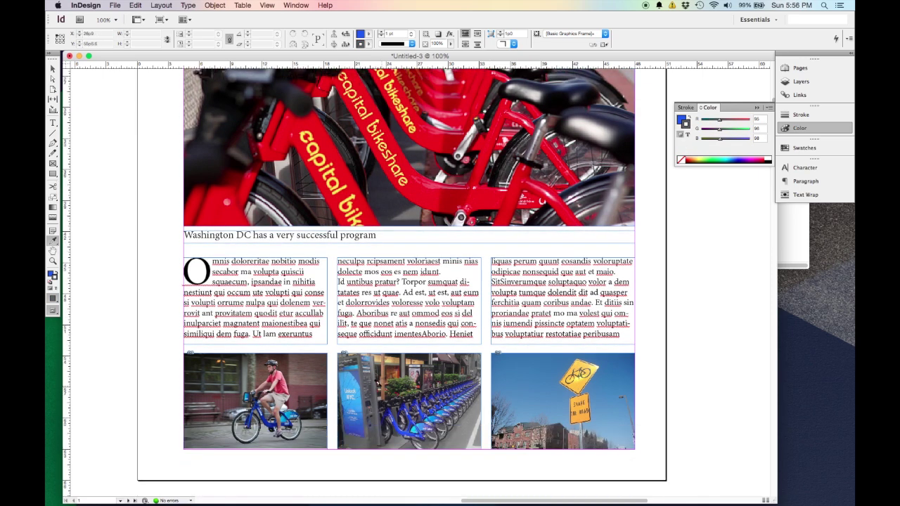
scroll(509, 251, up, 8)
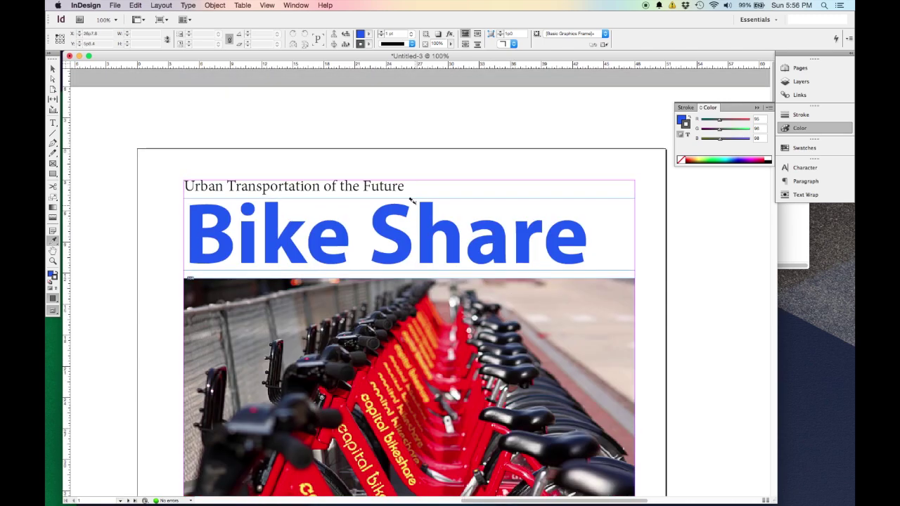
drag(407, 187, 171, 169)
click(171, 169)
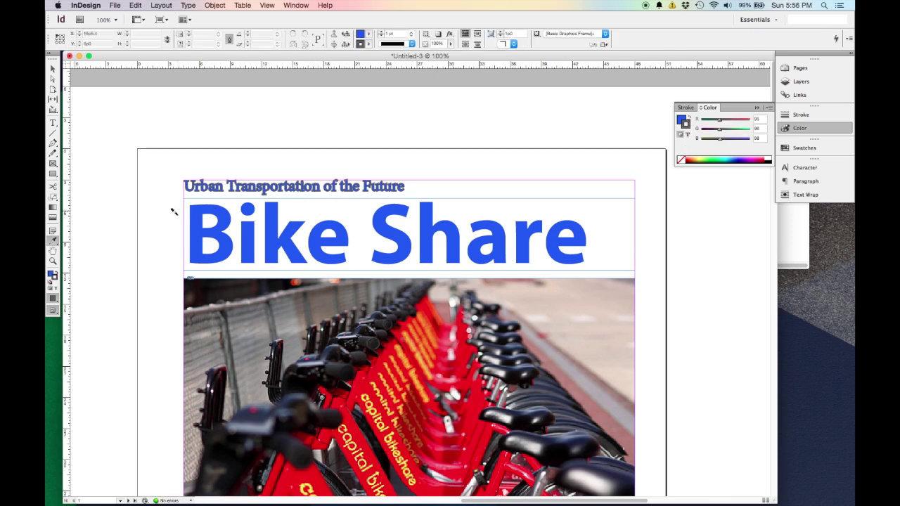
key(super+z)
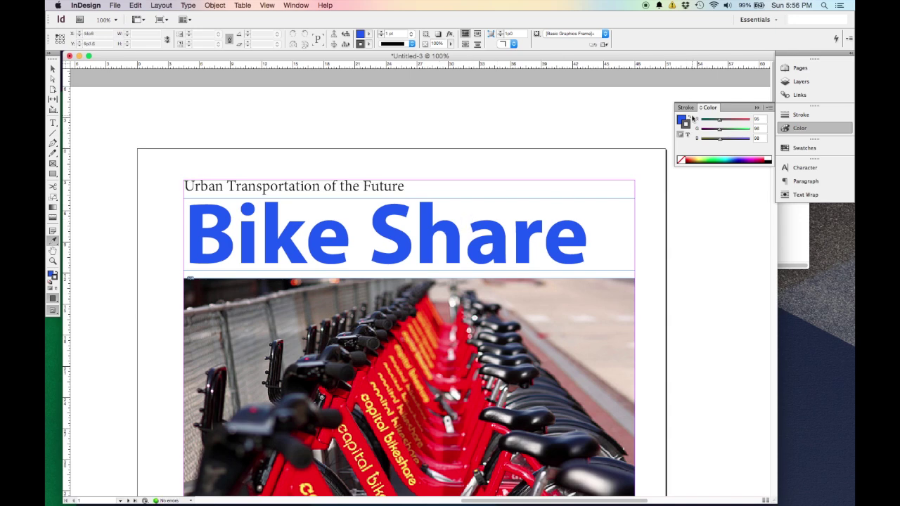
Swap the sampled gray from stroke to fill, set the stroke to None, and make the fill active
click(690, 119)
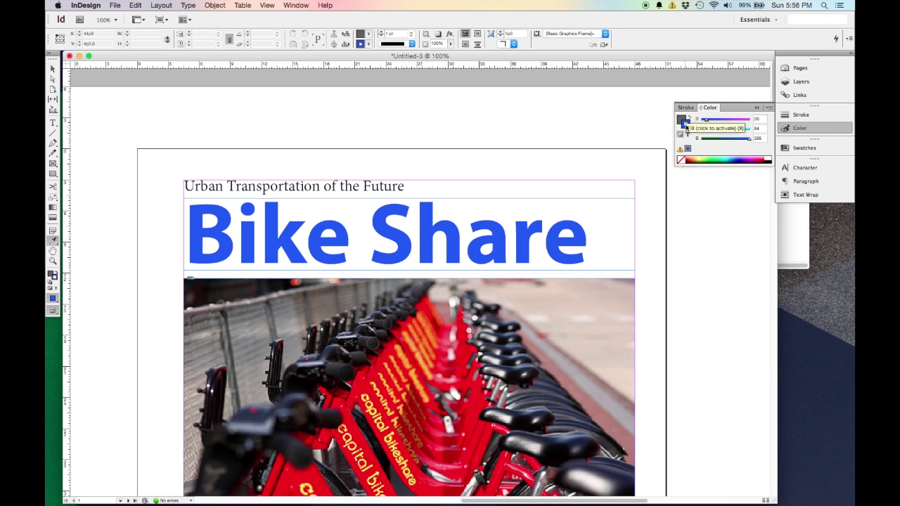
click(685, 125)
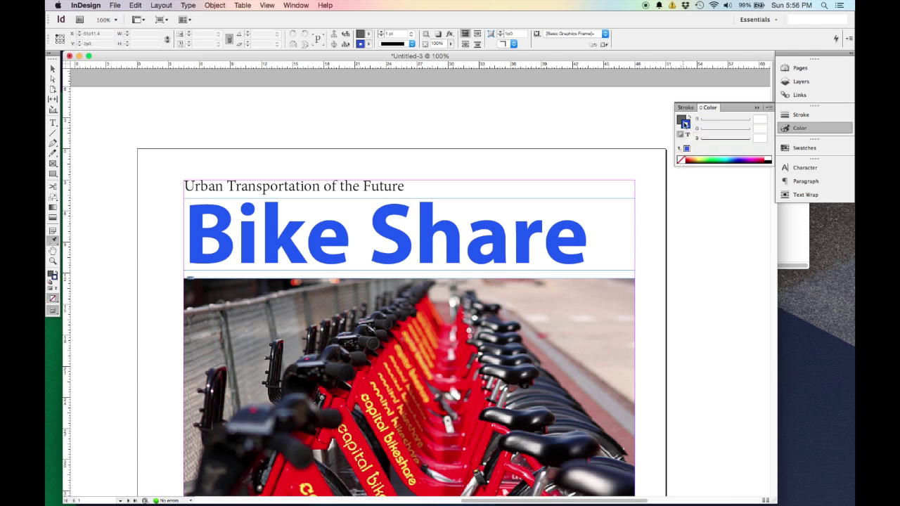
scroll(422, 183, down, 1)
click(54, 275)
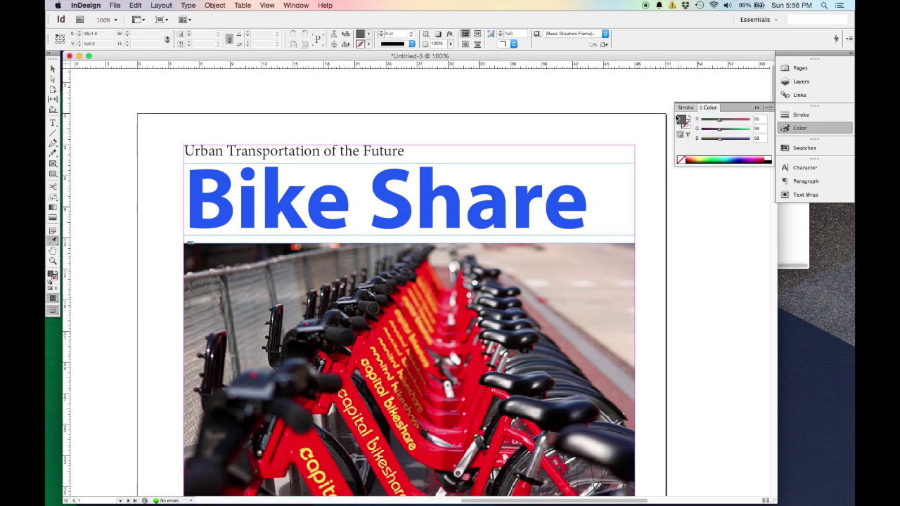
Resample the gray from the middle small photo and apply it with the Eyedropper to "Urban Transportation of the Future"
scroll(571, 126, down, 8)
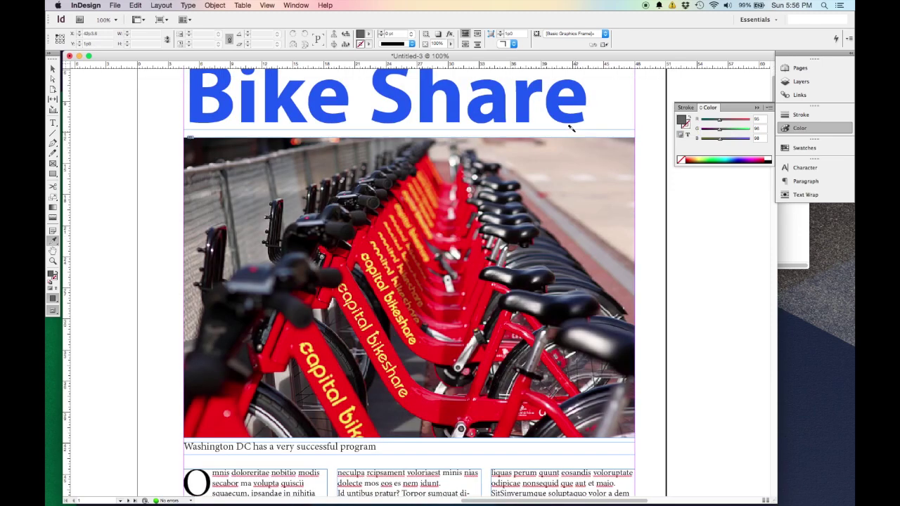
scroll(364, 376, down, 1)
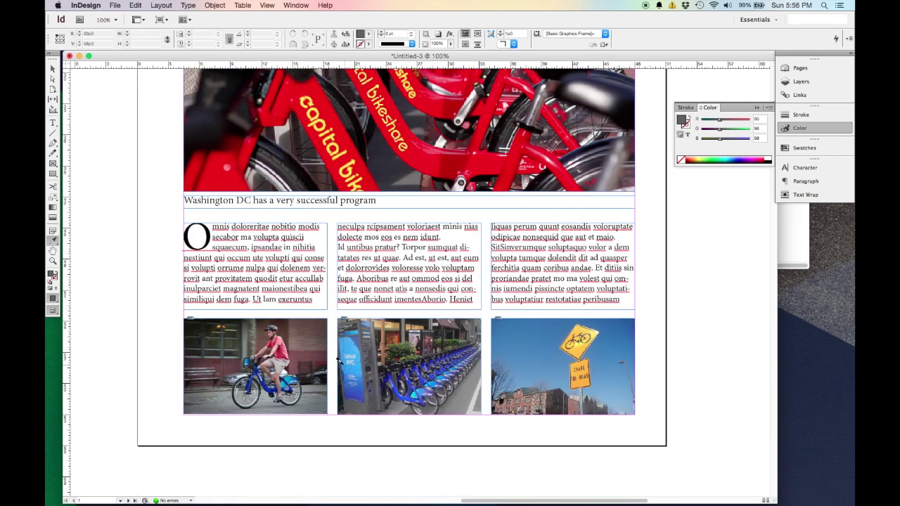
click(54, 69)
click(53, 241)
scroll(510, 356, up, 10)
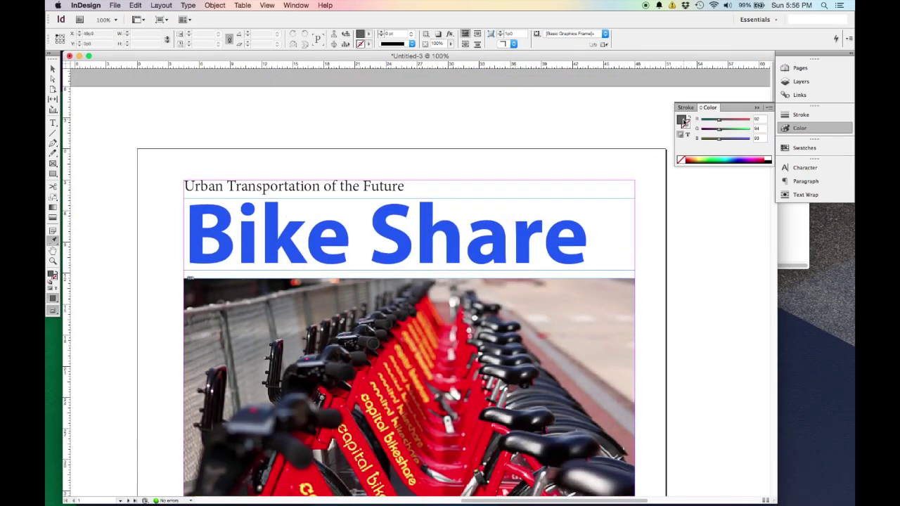
drag(397, 184, 165, 177)
Apply the sampled gray to the whole caption below the large photo, then return to the Selection tool
scroll(317, 218, down, 5)
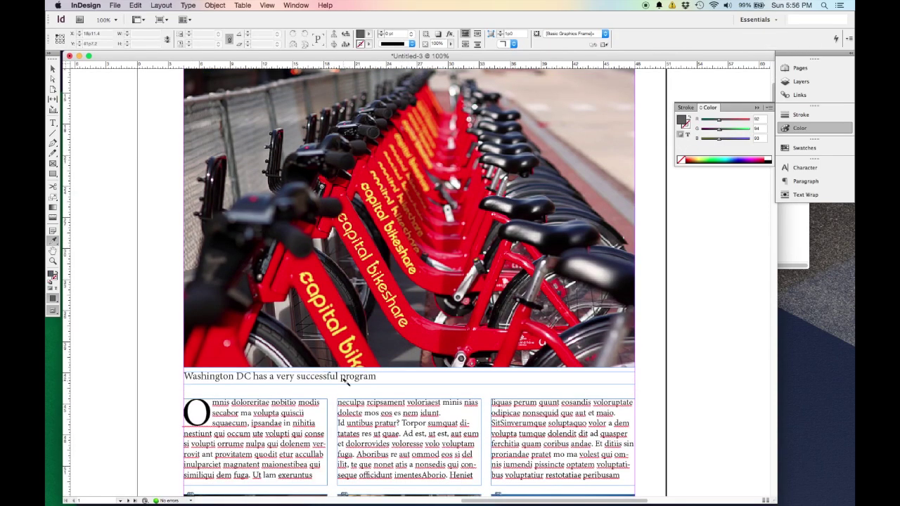
drag(373, 376, 173, 373)
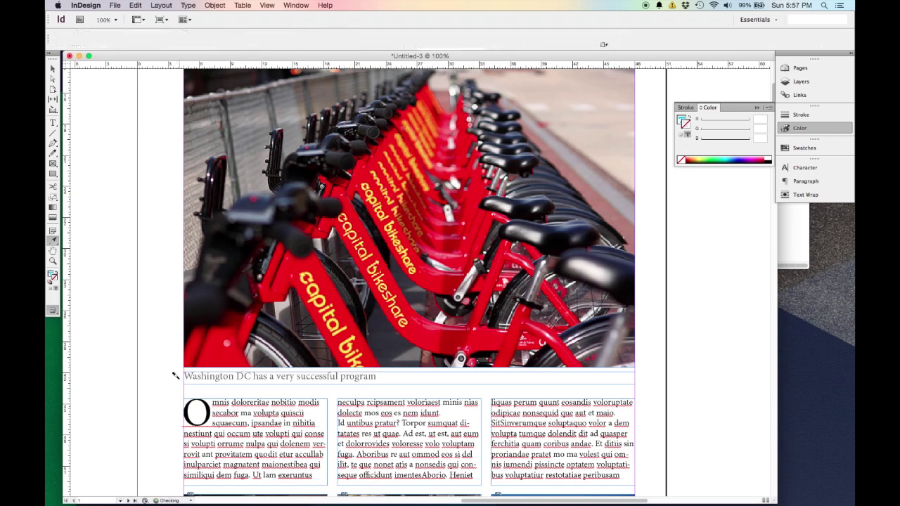
click(53, 69)
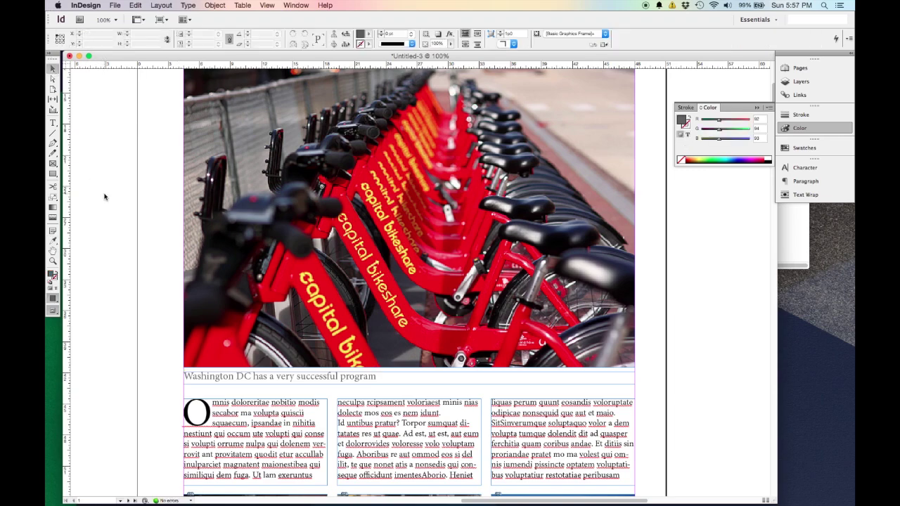
Fit page 1 in view and switch to Preview mode to inspect the layout without guides and frame edges
key(super+minus)
key(super+minus)
key(super+minus)
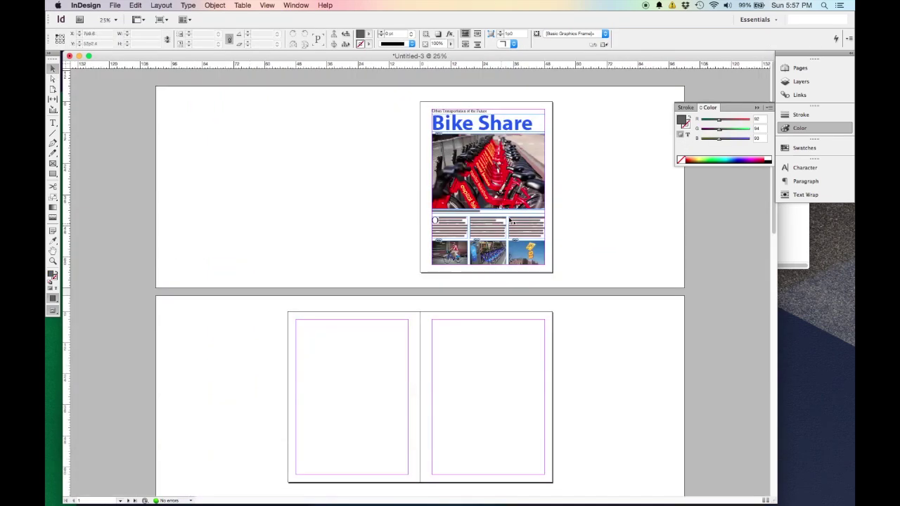
key(super+equal)
scroll(620, 170, right, 5)
scroll(620, 171, up, 1)
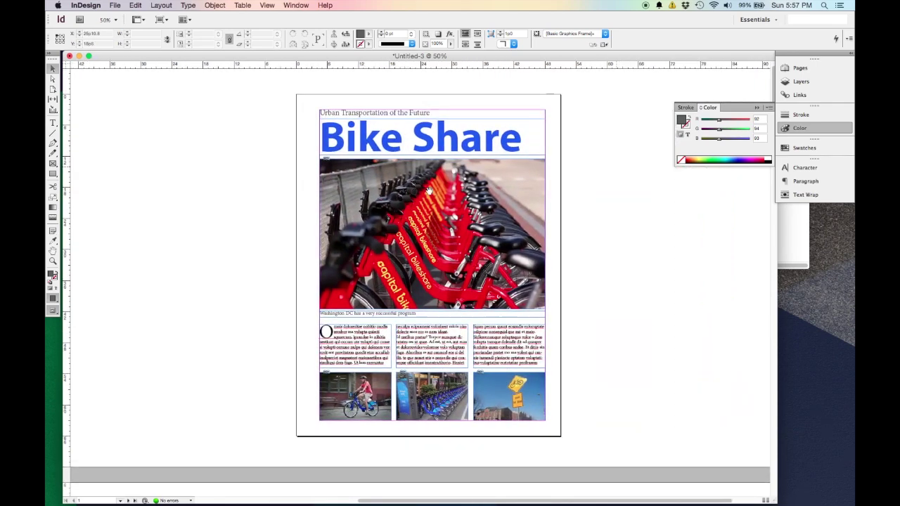
key(w)
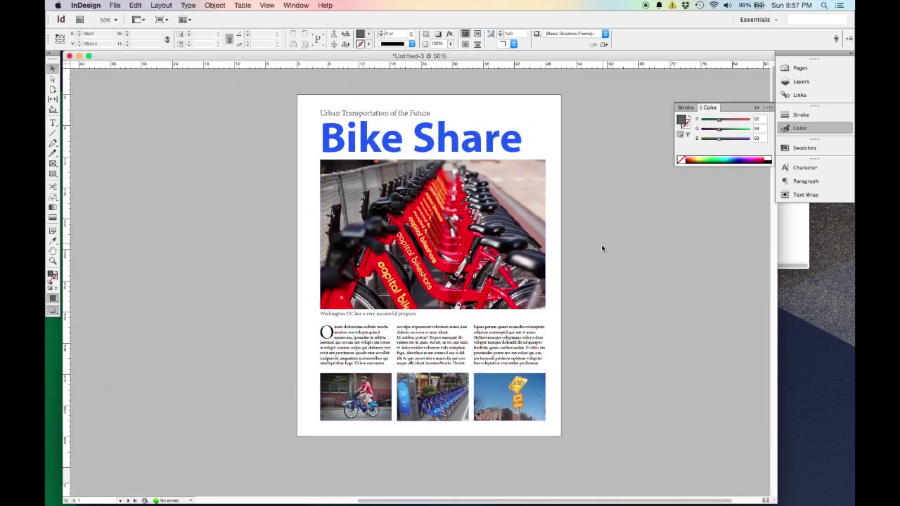
Select the three body text columns and extend their top edges up toward the photo caption, then deselect them
key(super+equal)
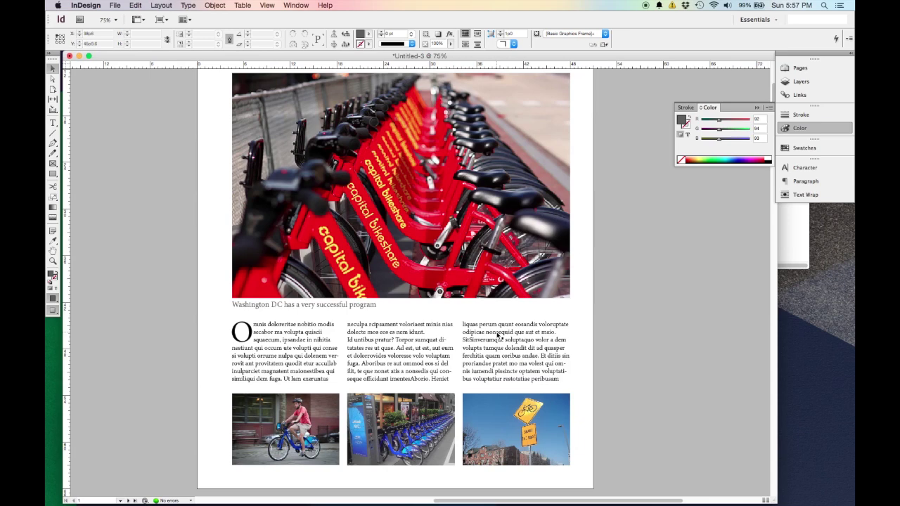
click(307, 340)
shift+click(405, 341)
shift+click(497, 349)
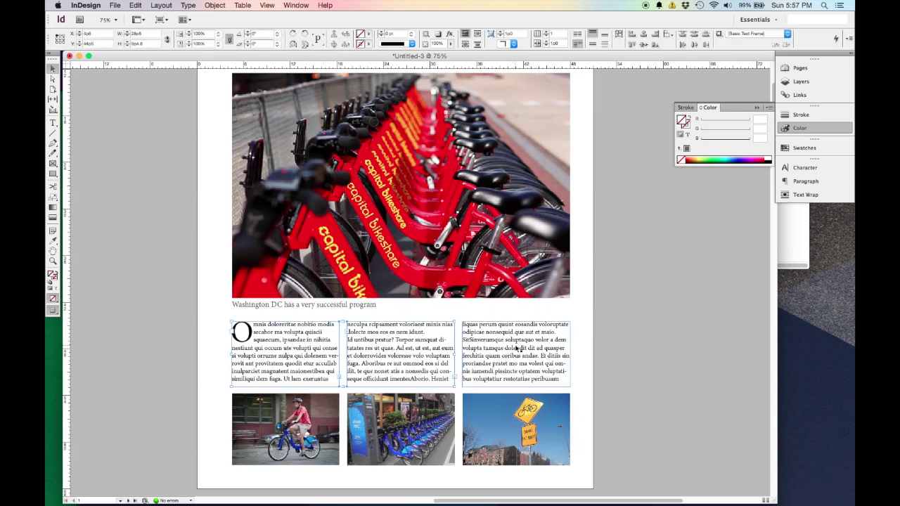
drag(401, 322, 403, 311)
click(608, 344)
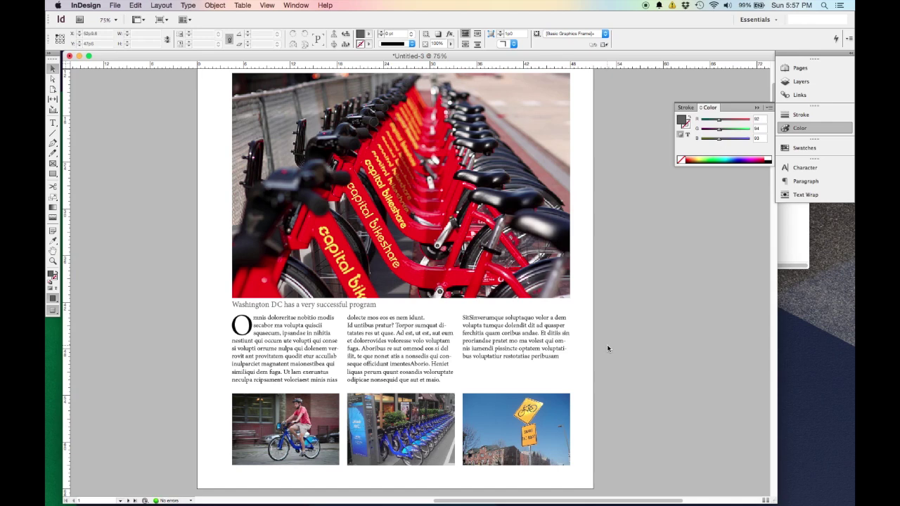
Look over page 1 from the title down to the small photos to check the colors and spacing
scroll(608, 349, up, 5)
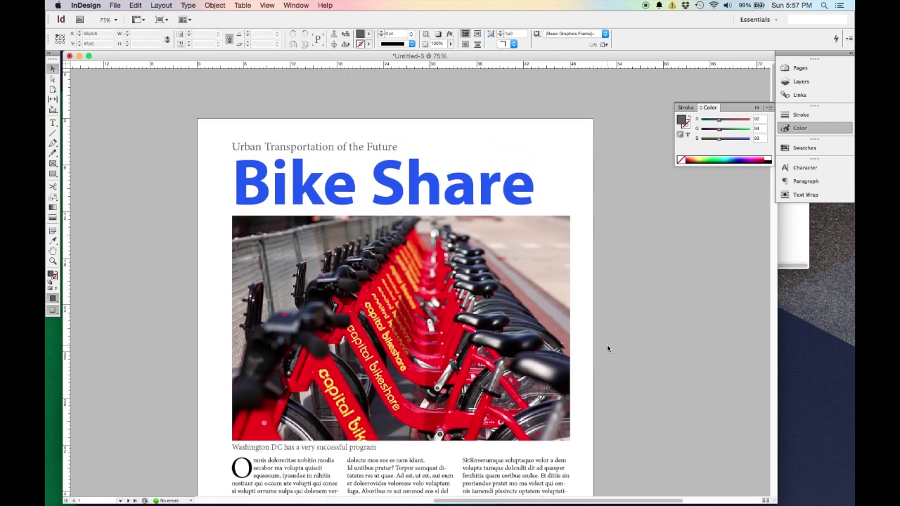
scroll(608, 348, down, 3)
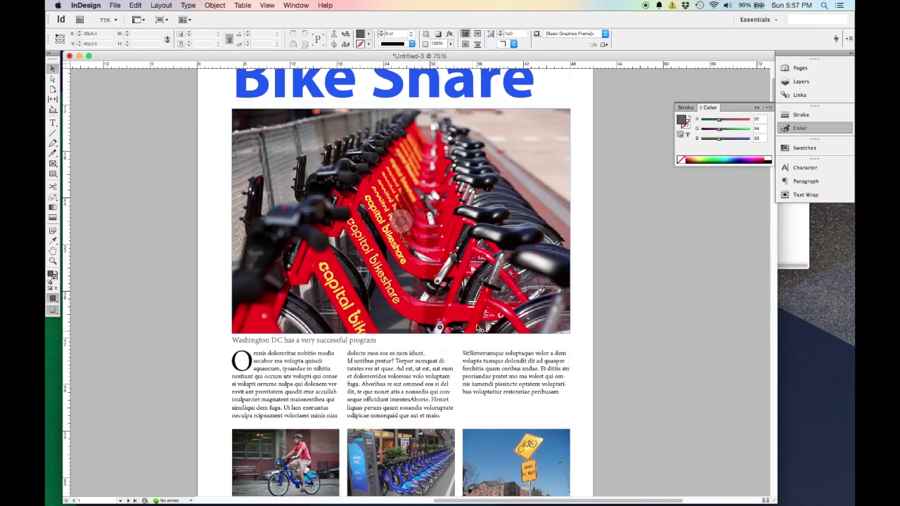
scroll(574, 412, up, 2)
scroll(491, 415, down, 1)
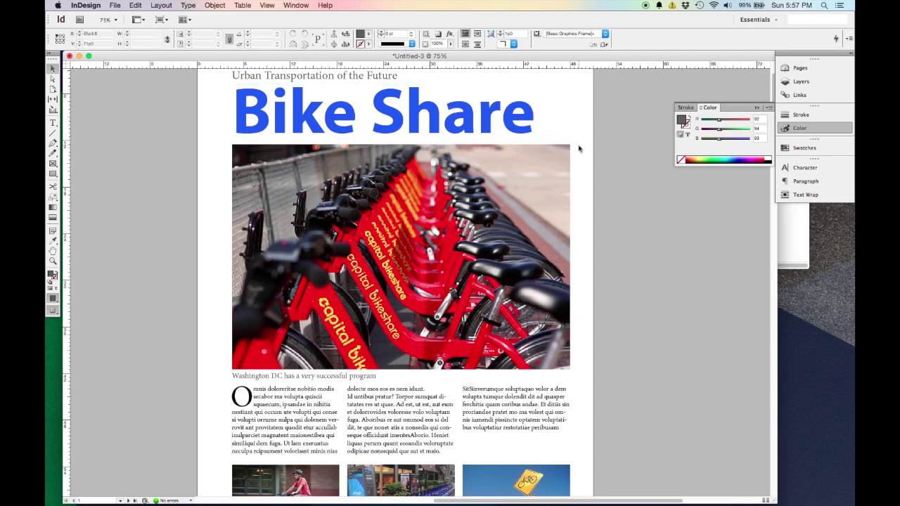
scroll(481, 126, up, 1)
scroll(481, 127, down, 3)
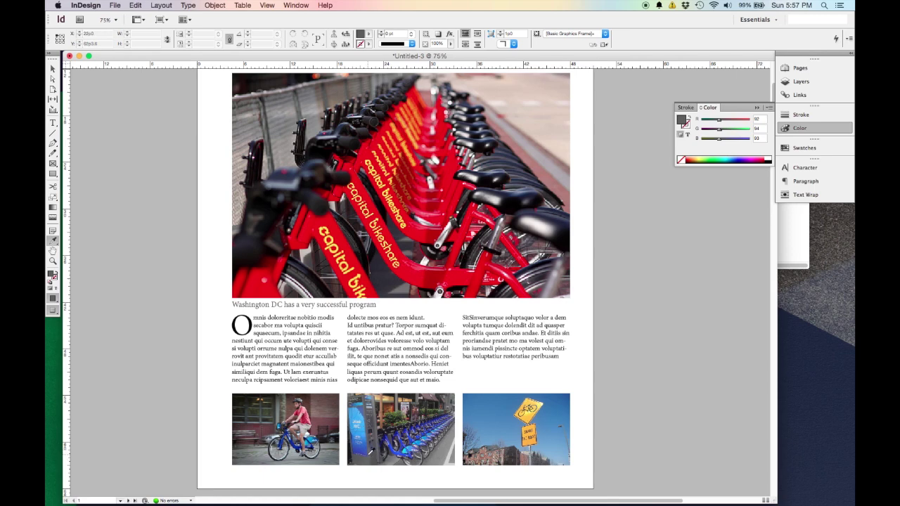
scroll(401, 281, up, 5)
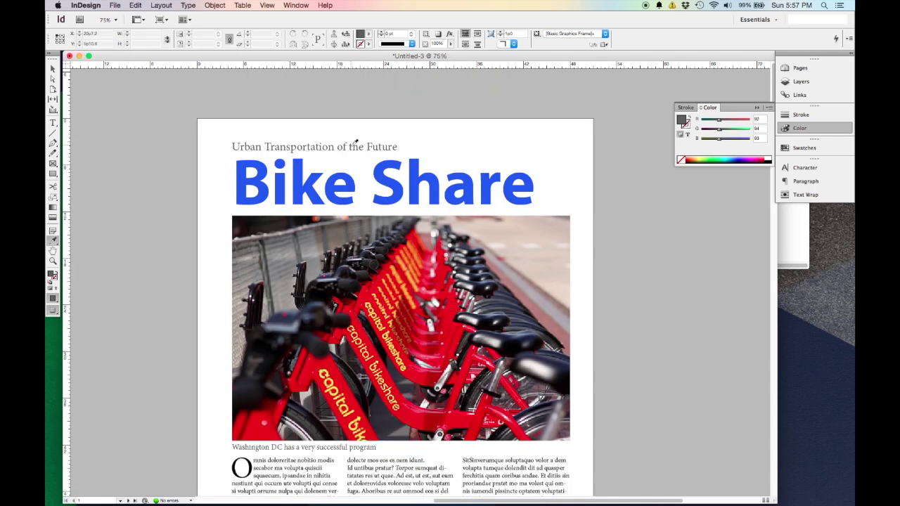
Select all the Bike Share title text and save its blue fill as a new color swatch
click(52, 69)
click(347, 201)
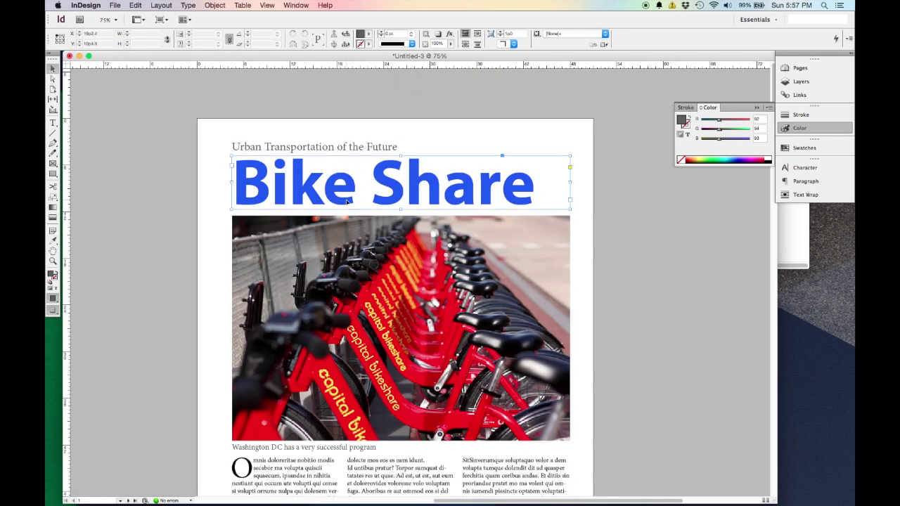
double_click(527, 185)
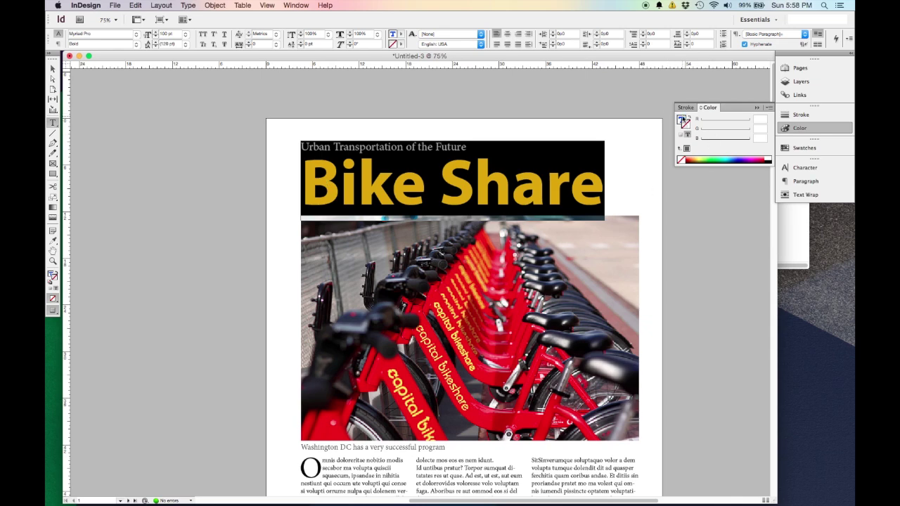
click(681, 121)
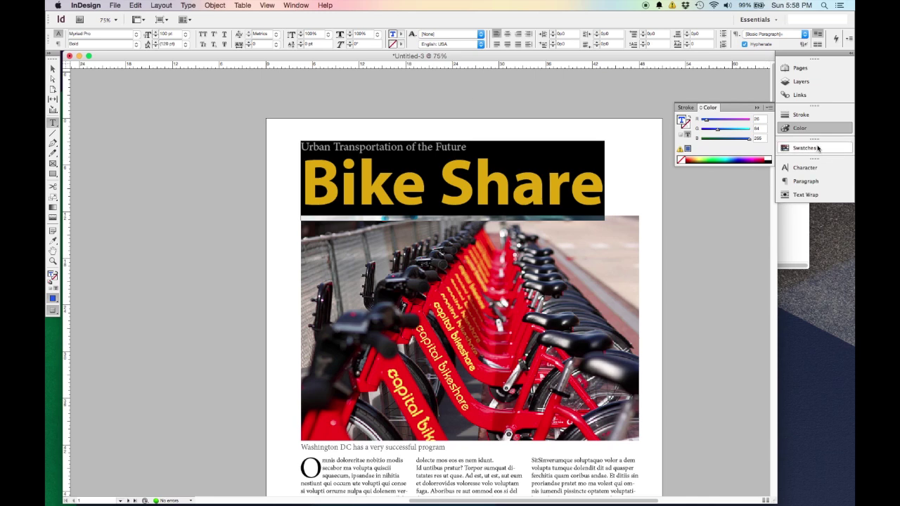
click(295, 5)
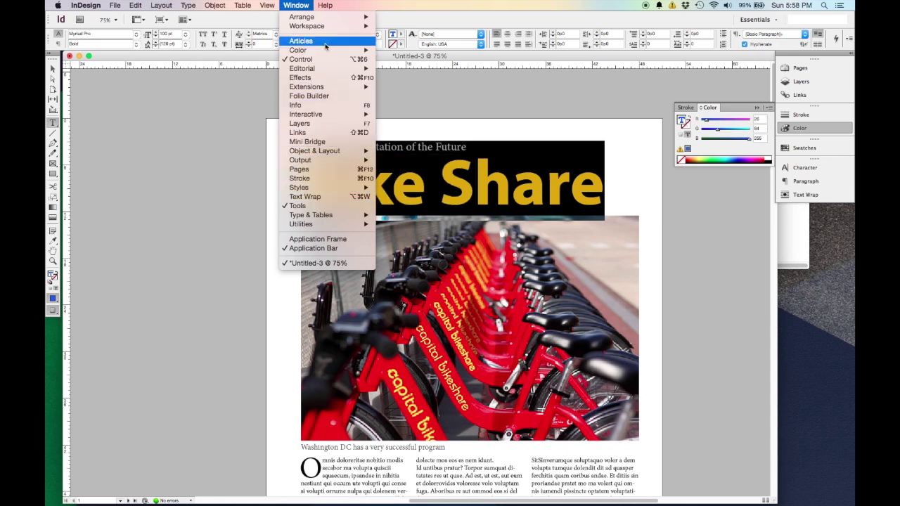
mouse_move(330, 49)
click(398, 68)
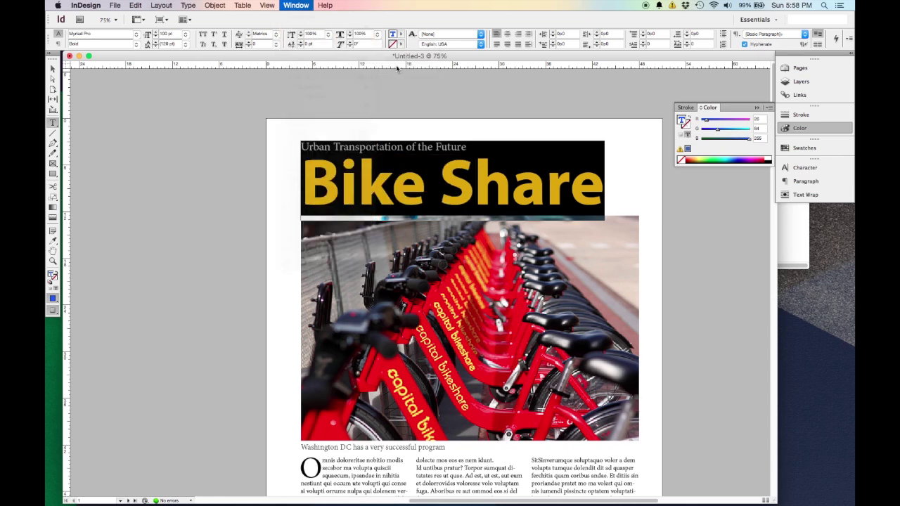
drag(725, 246, 728, 332)
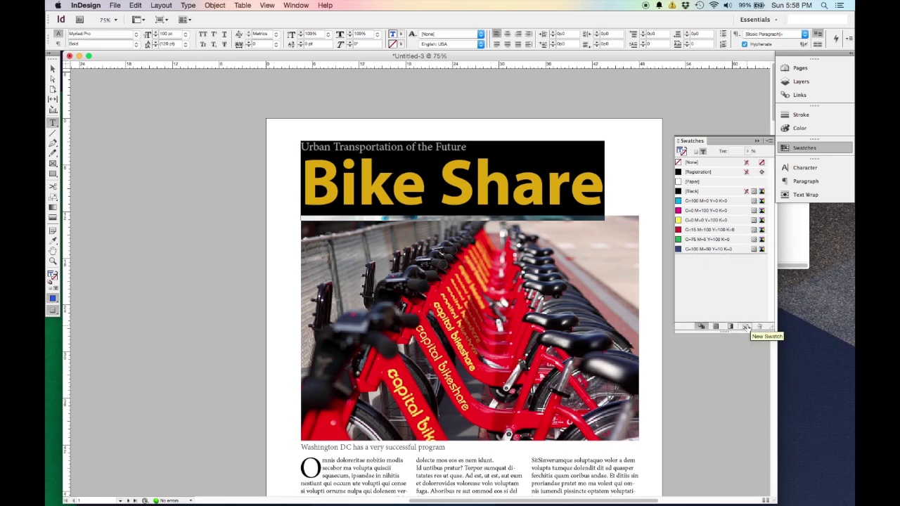
click(746, 327)
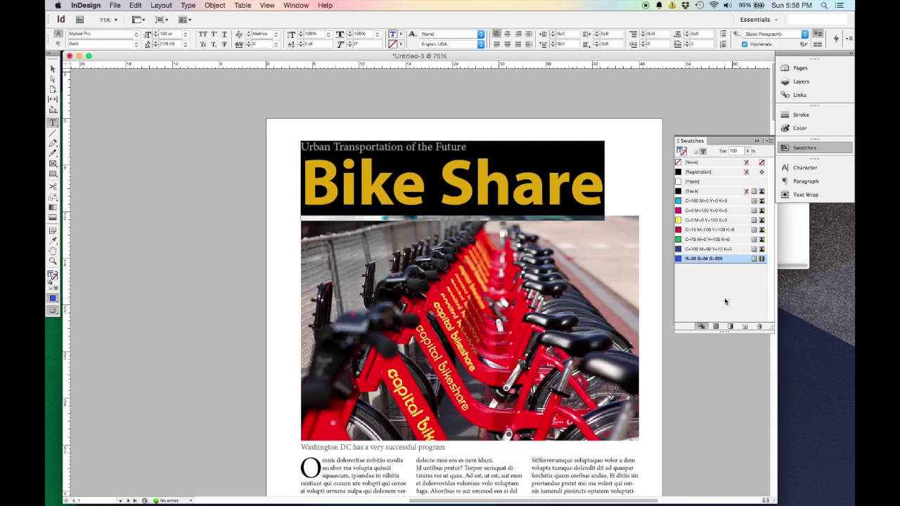
click(53, 68)
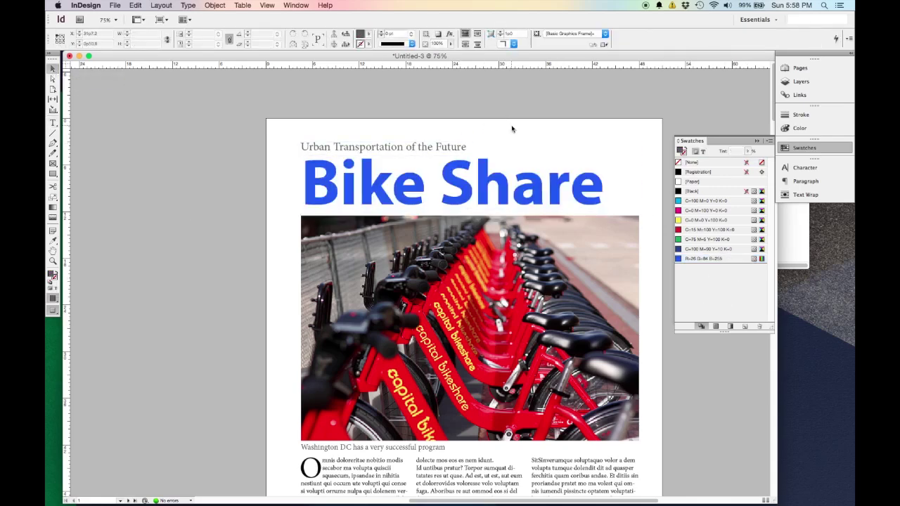
Switch back to Normal view and save the gray of the "Urban Transportation of the Future" line as a new color swatch
key(w)
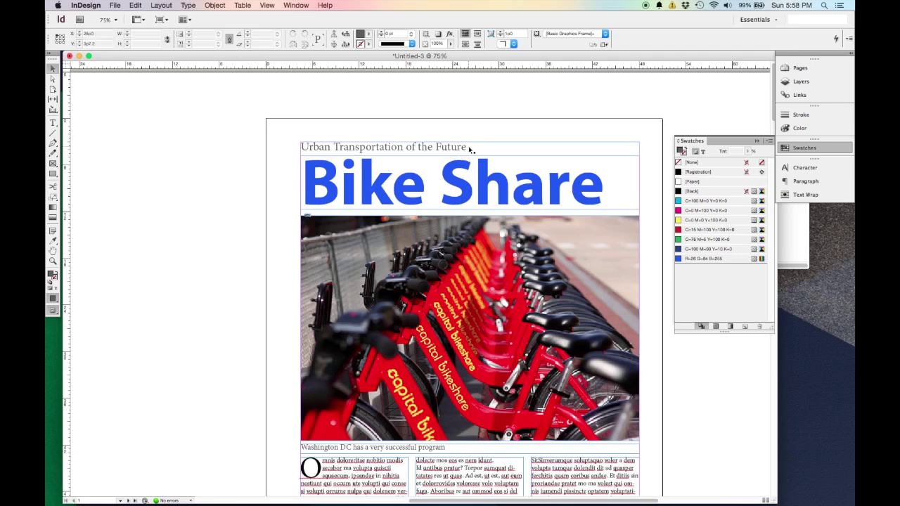
double_click(470, 149)
drag(470, 149, 301, 148)
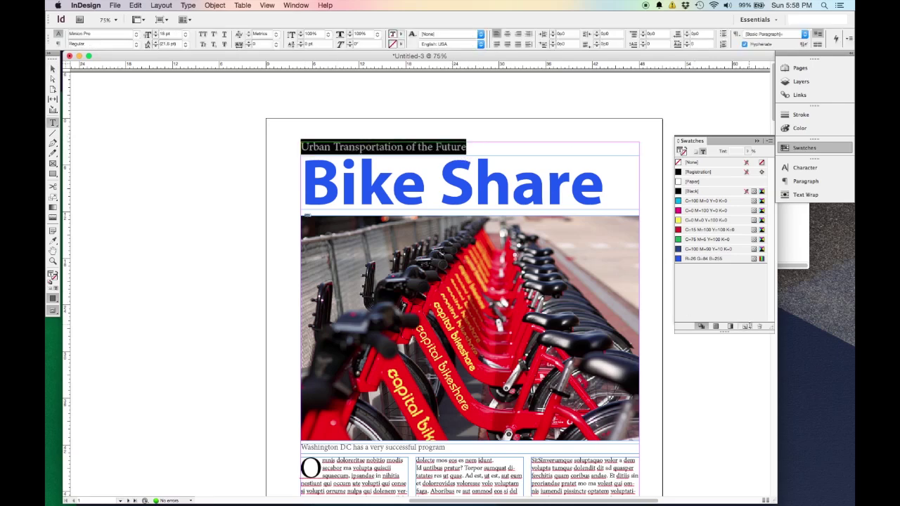
click(746, 328)
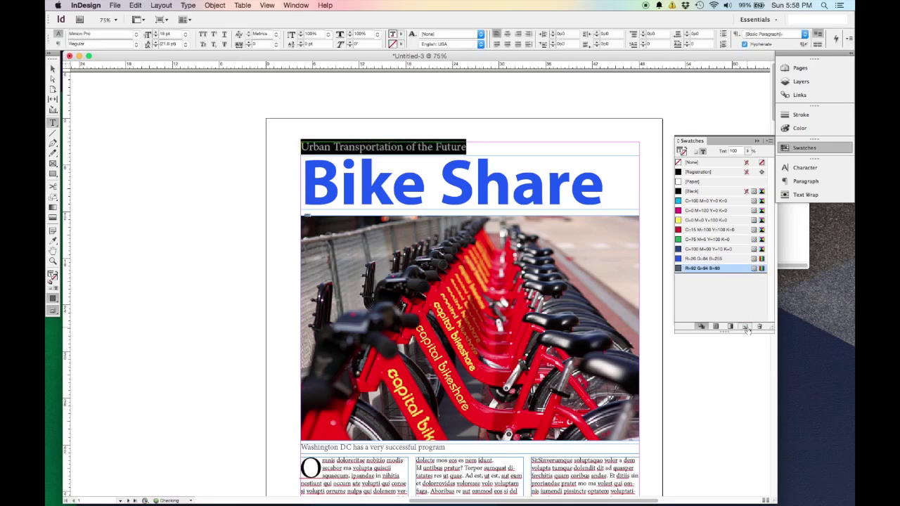
Turn off naming by color value for the new blue swatch and name it Citibike Blue
double_click(713, 263)
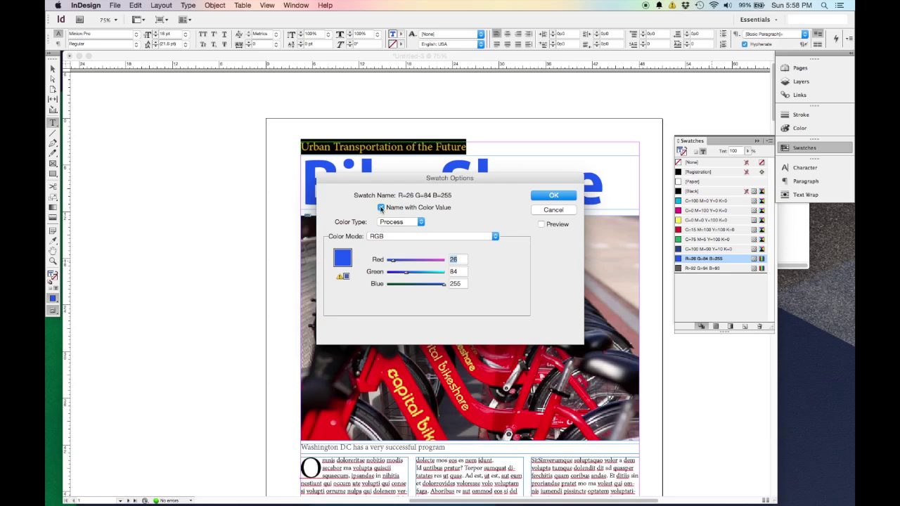
click(381, 207)
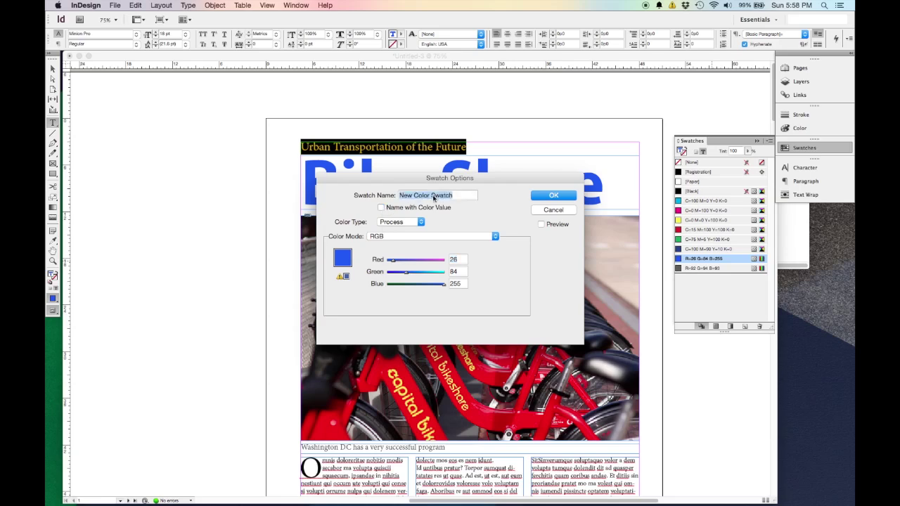
text(Cl)
click(552, 197)
Turn off naming by color value for the new gray swatch and name it Docking Station Grey, then deselect the text
double_click(698, 269)
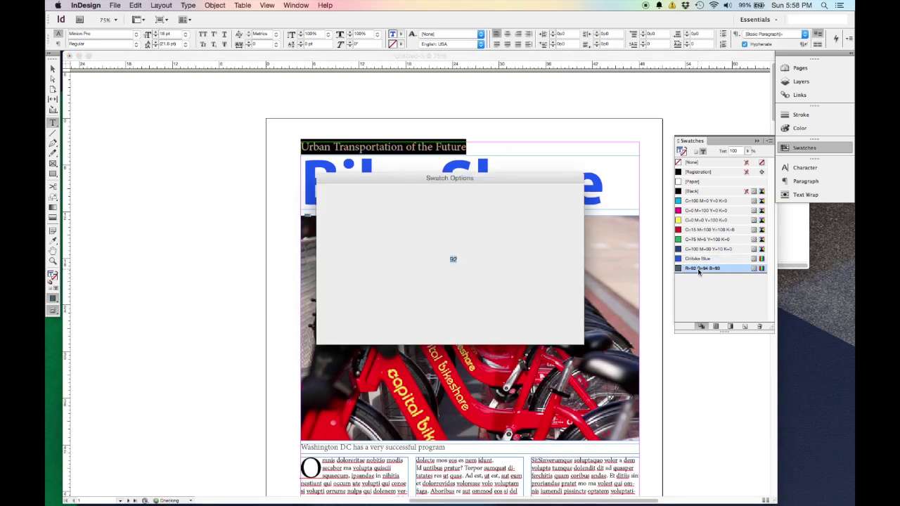
click(380, 208)
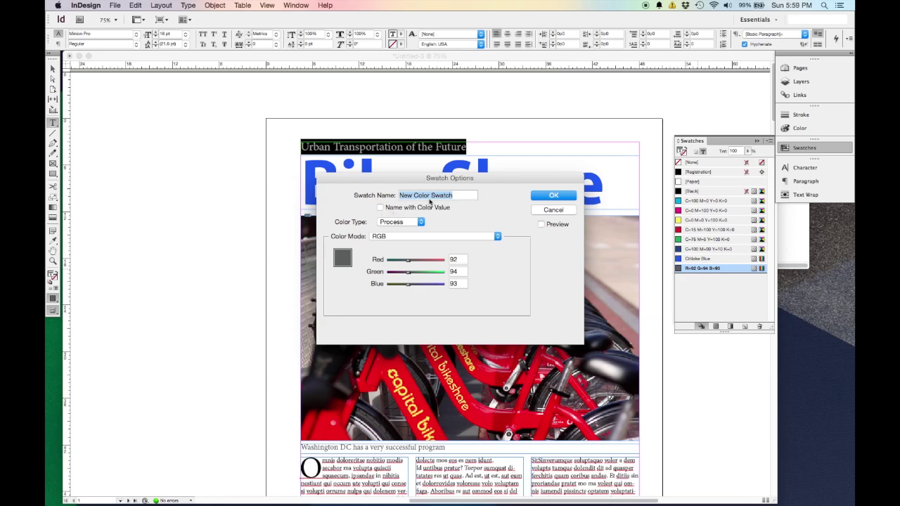
text(Docking Station Grey)
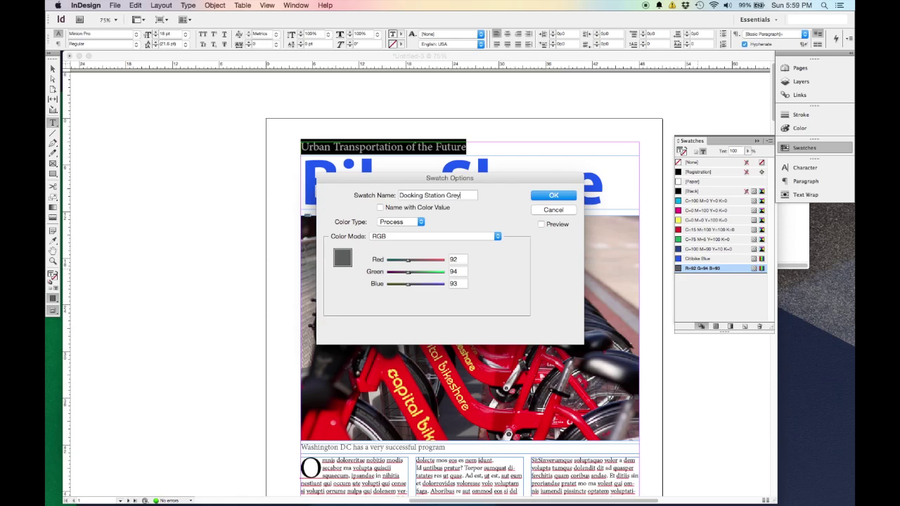
click(567, 198)
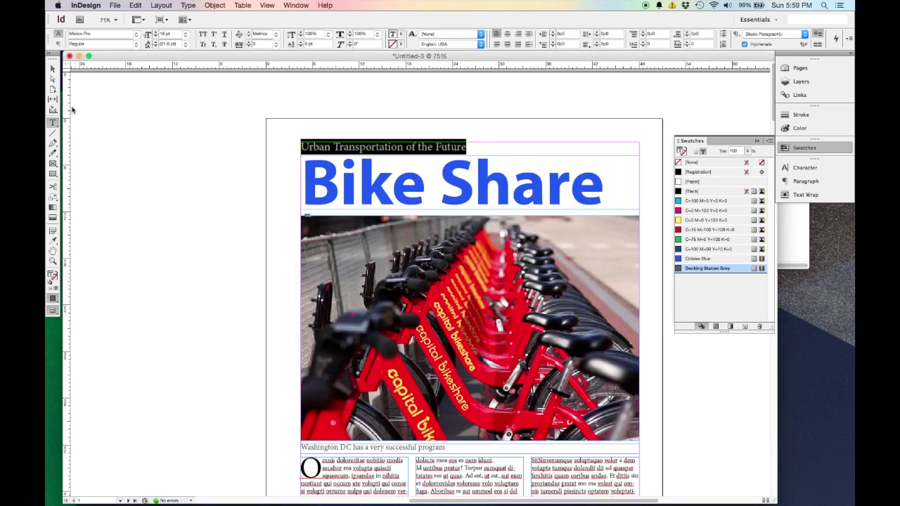
click(52, 69)
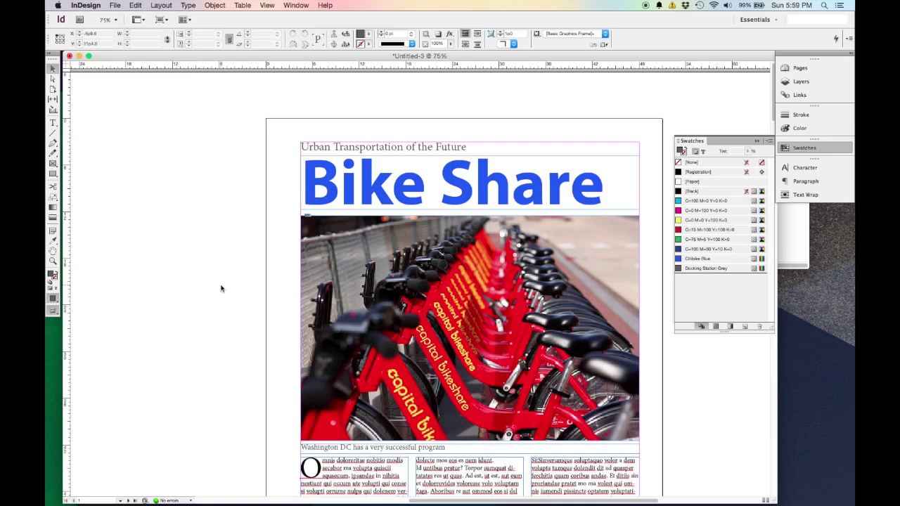
Apply the Citibike Blue swatch to all the body text in the three columns and compare it with the title
scroll(221, 288, down, 3)
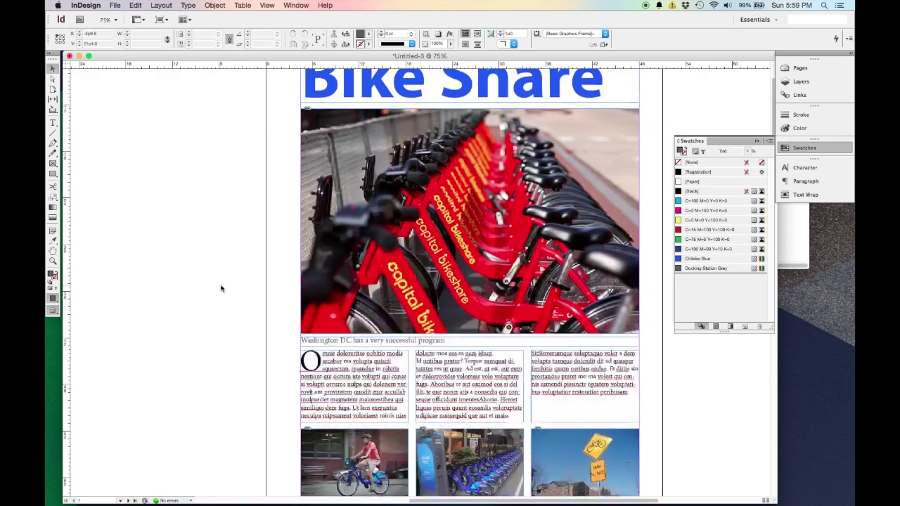
double_click(567, 393)
key(super+a)
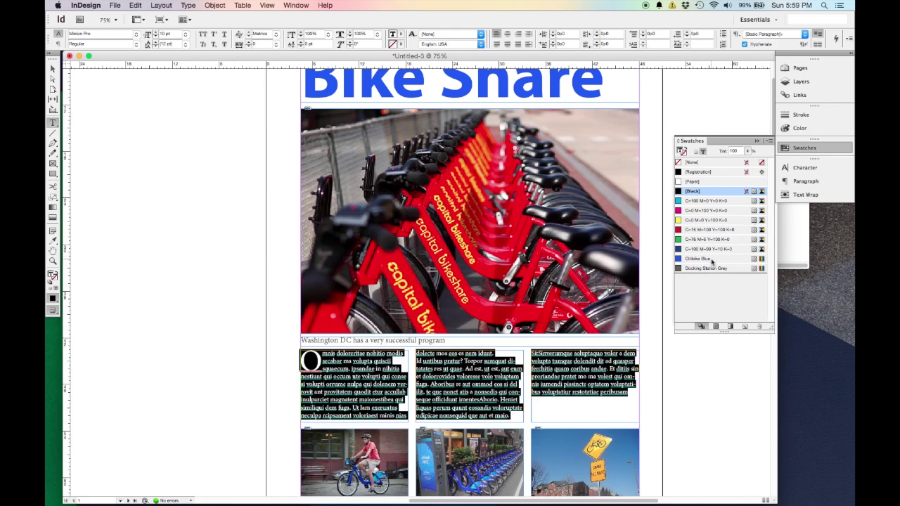
click(712, 260)
click(52, 70)
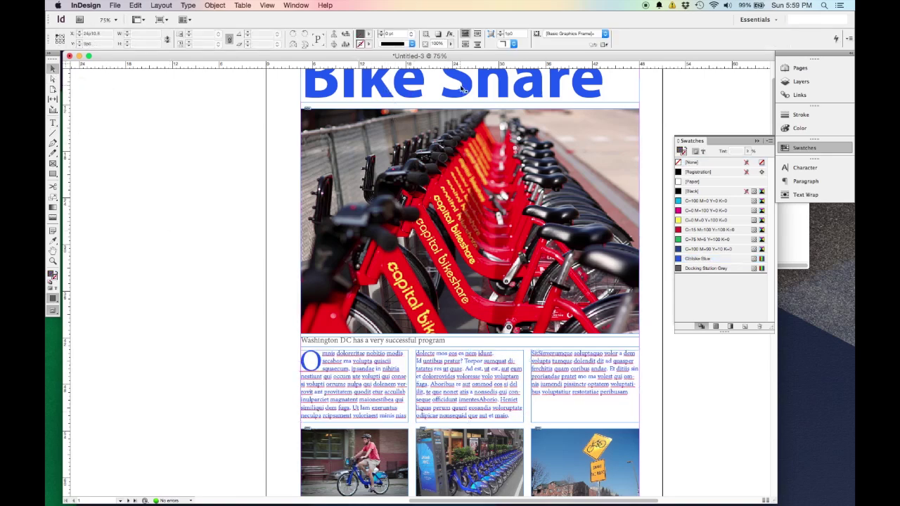
scroll(372, 175, up, 2)
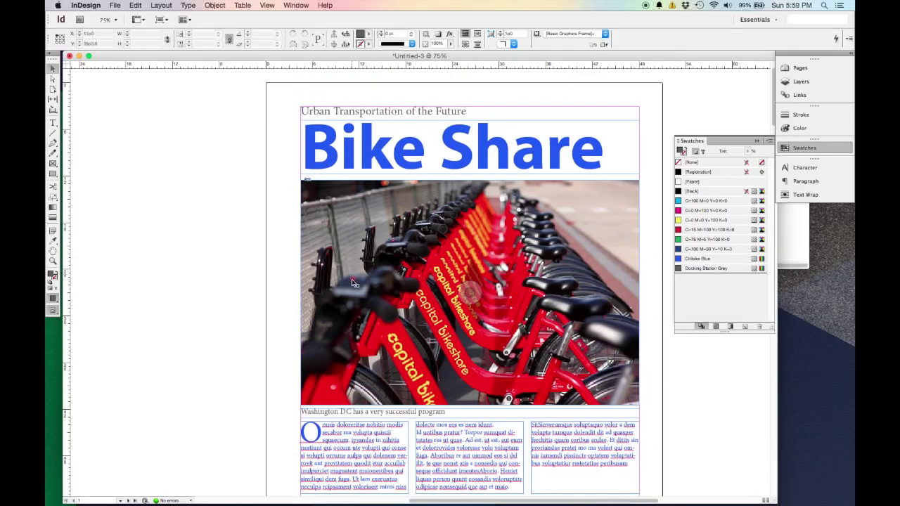
scroll(354, 284, down, 2)
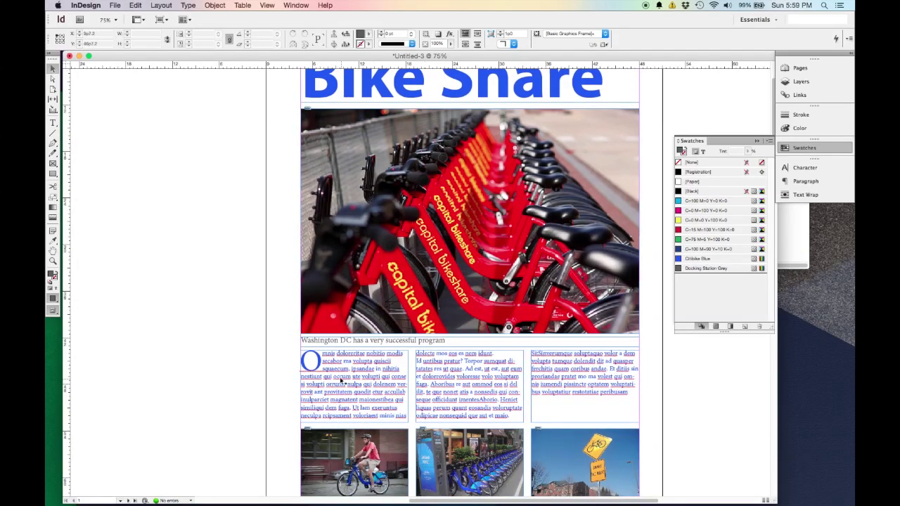
Undo the blue swatch applied to the body text
click(182, 331)
click(136, 6)
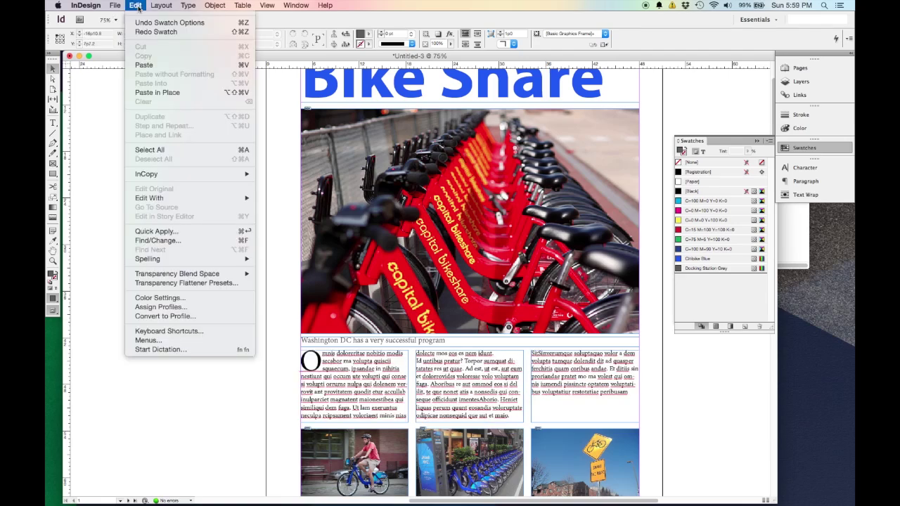
click(137, 9)
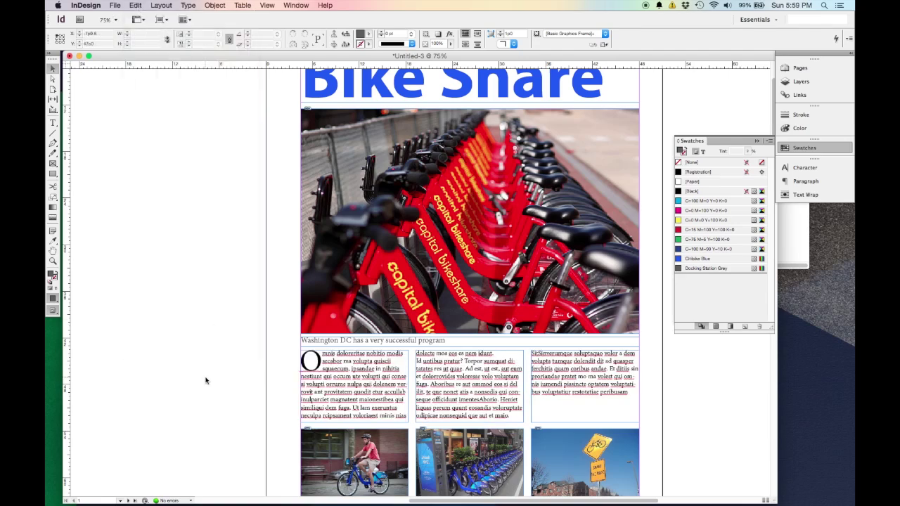
Collapse the swatches and display the paragraph styles list, enlarged and placed beside page 1
scroll(211, 377, down, 1)
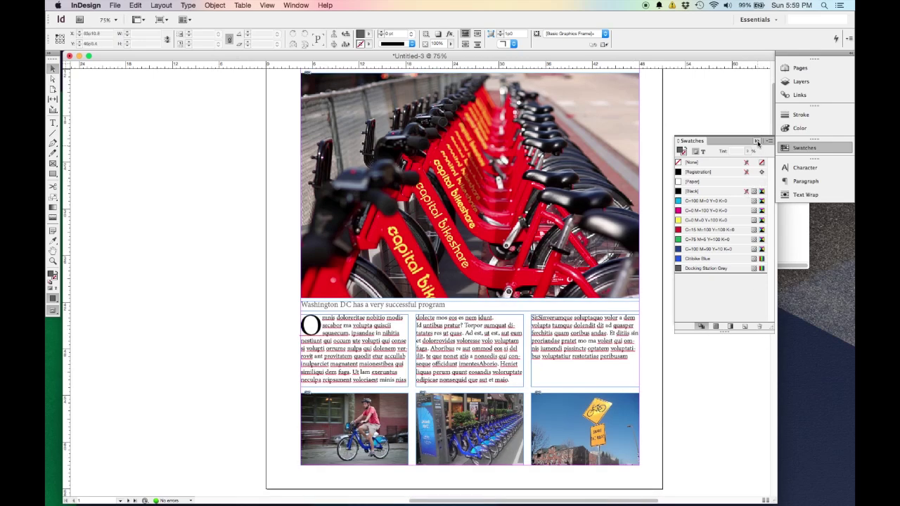
click(758, 142)
scroll(661, 232, up, 2)
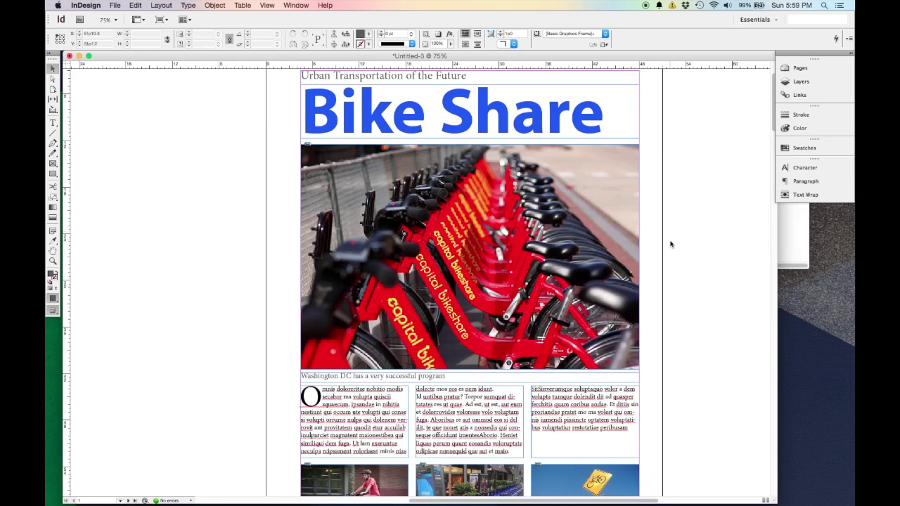
scroll(687, 253, up, 1)
scroll(690, 254, down, 1)
scroll(574, 408, down, 1)
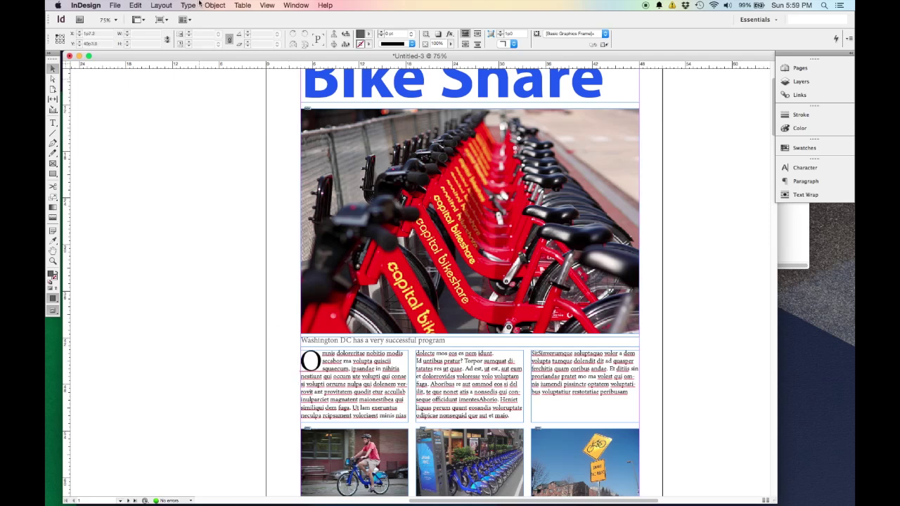
click(296, 5)
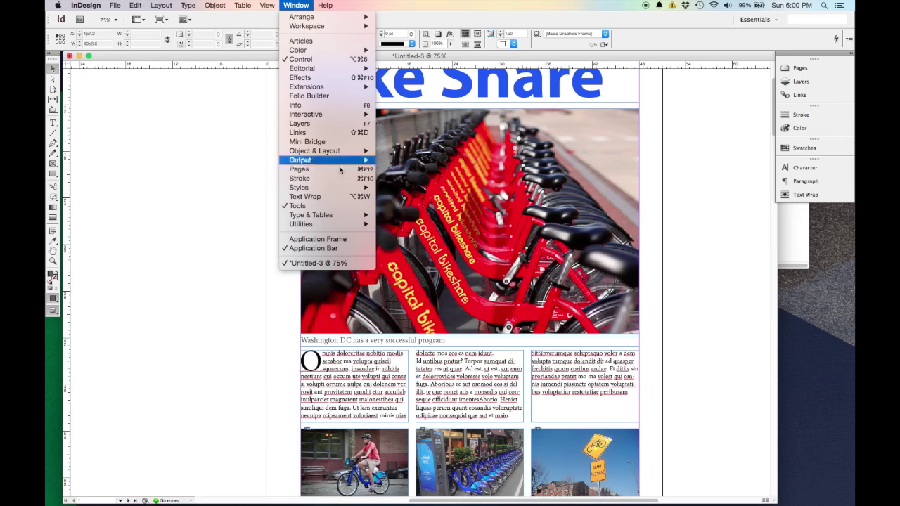
mouse_move(337, 192)
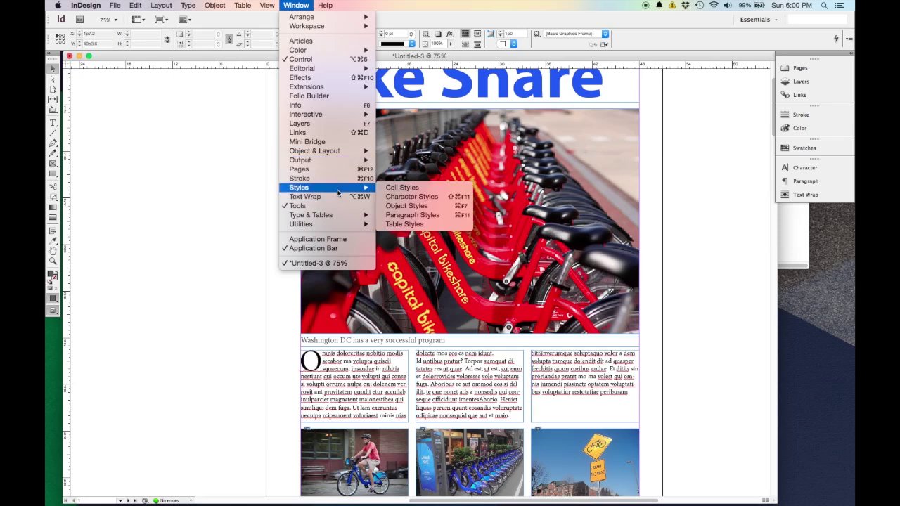
click(420, 218)
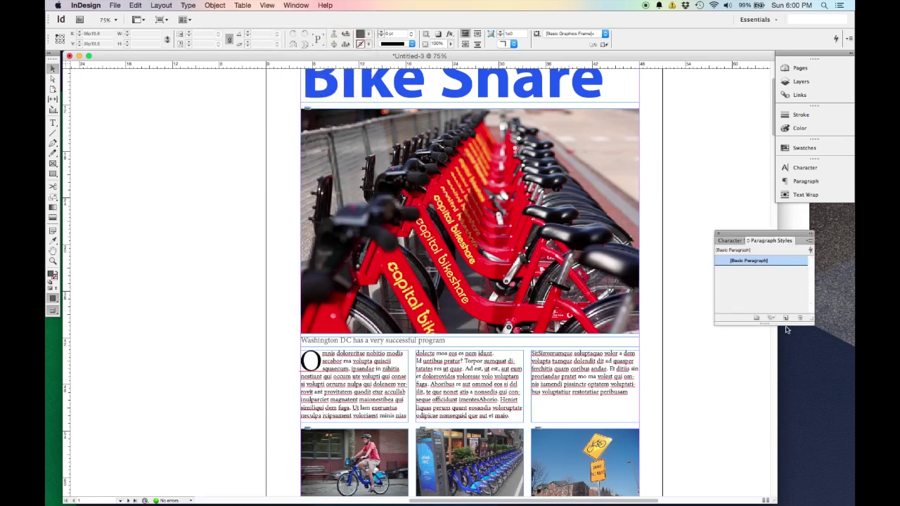
drag(767, 325, 768, 345)
drag(765, 240, 765, 225)
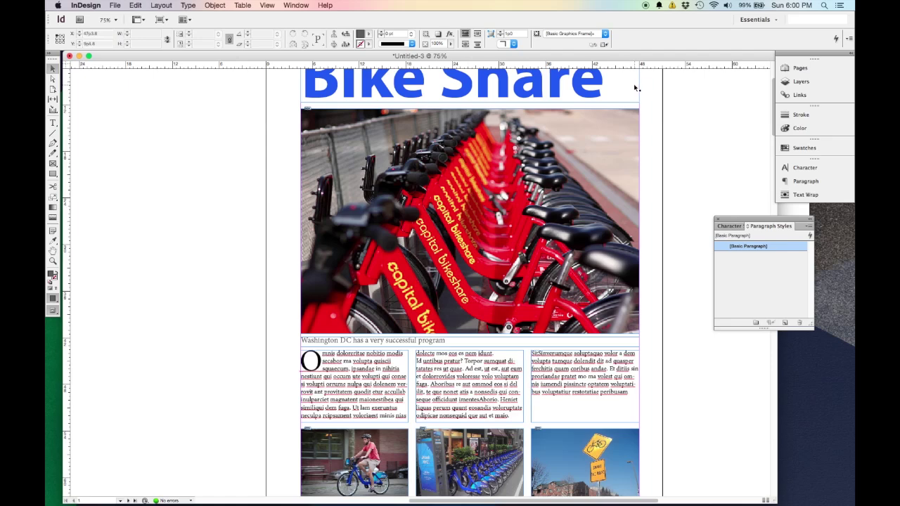
Create a paragraph style named Title from the formatting of the Bike Share headline
double_click(609, 85)
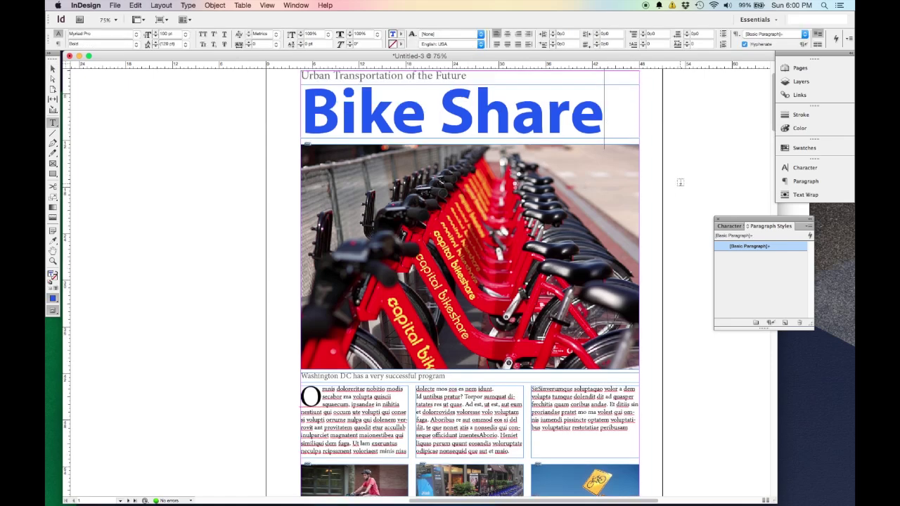
scroll(679, 181, up, 3)
click(357, 144)
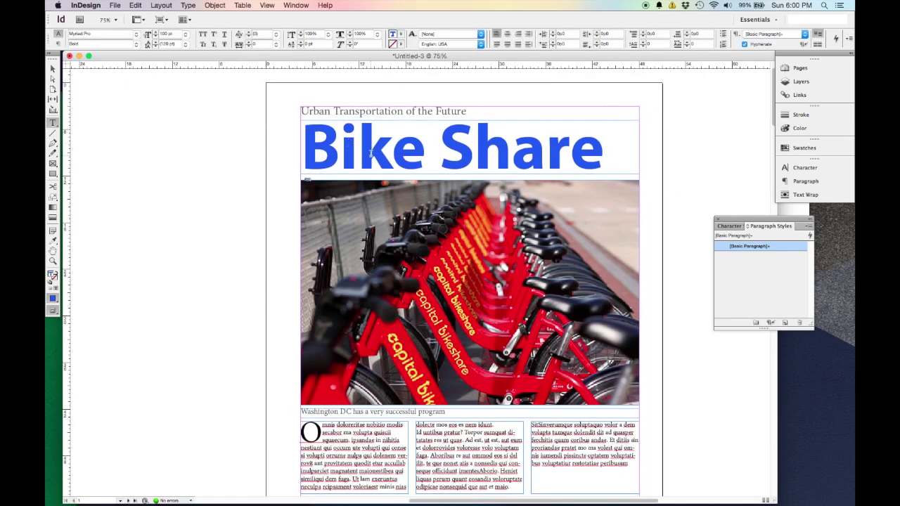
click(784, 322)
click(757, 257)
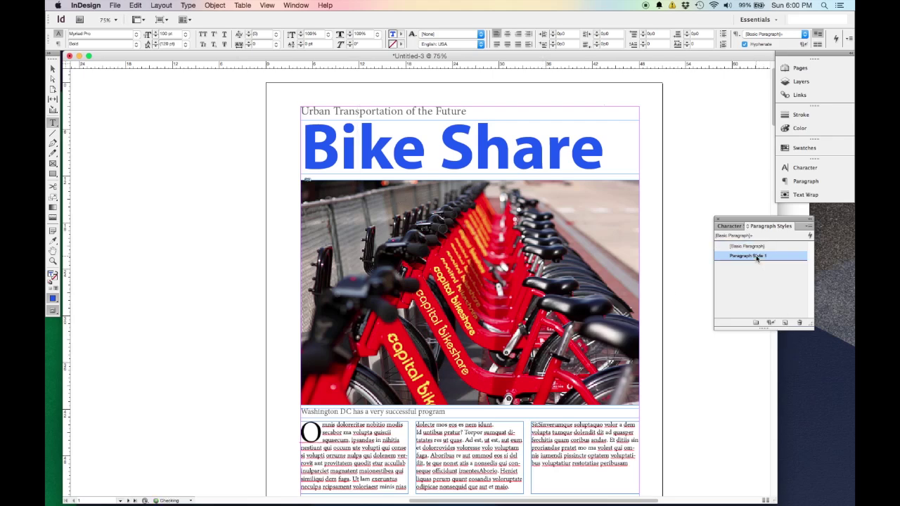
double_click(765, 256)
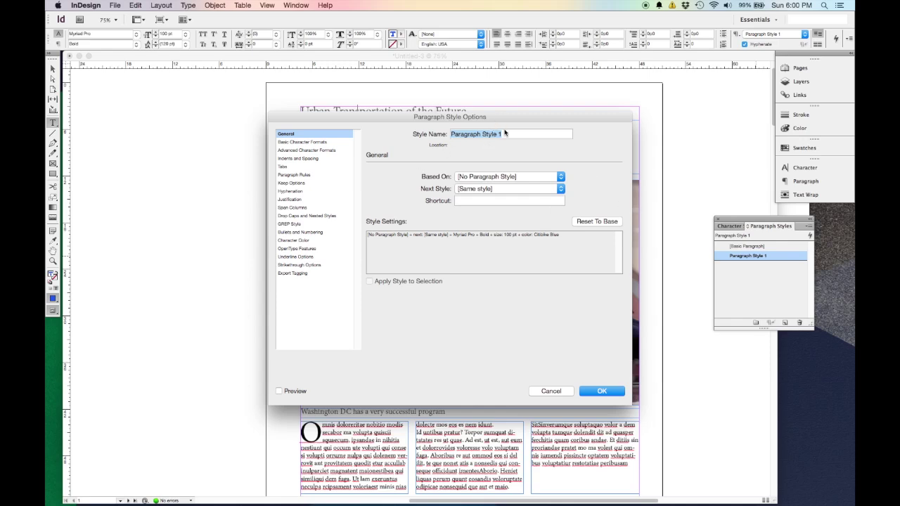
text(Title)
click(599, 393)
Create a paragraph style named Body Text from the plain text in the middle column
scroll(622, 288, down, 3)
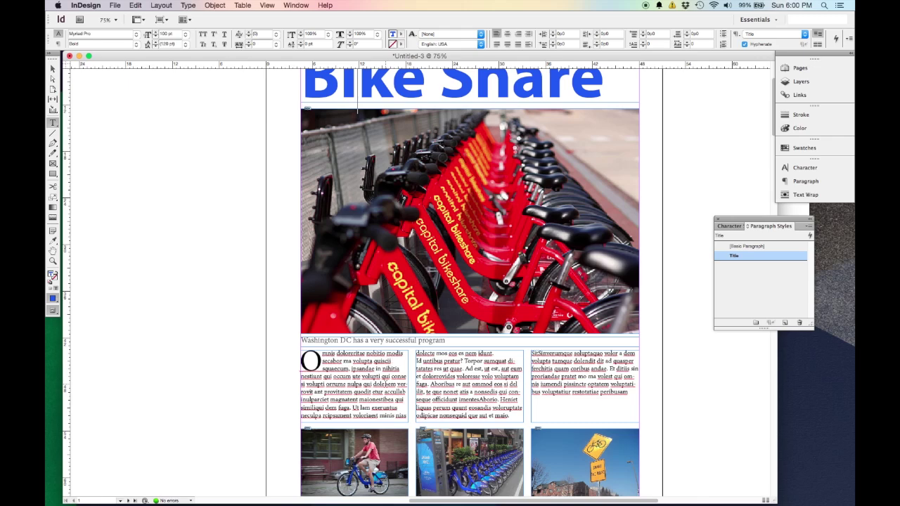
drag(513, 415, 432, 384)
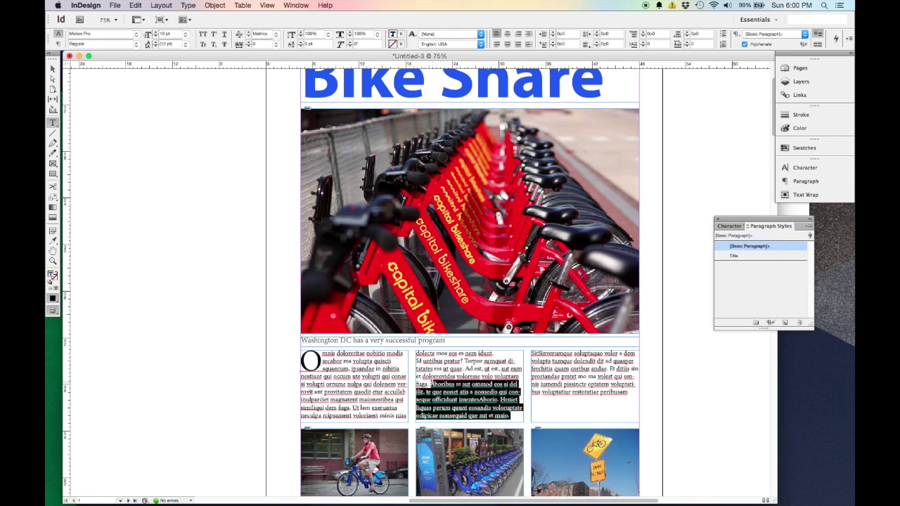
click(785, 323)
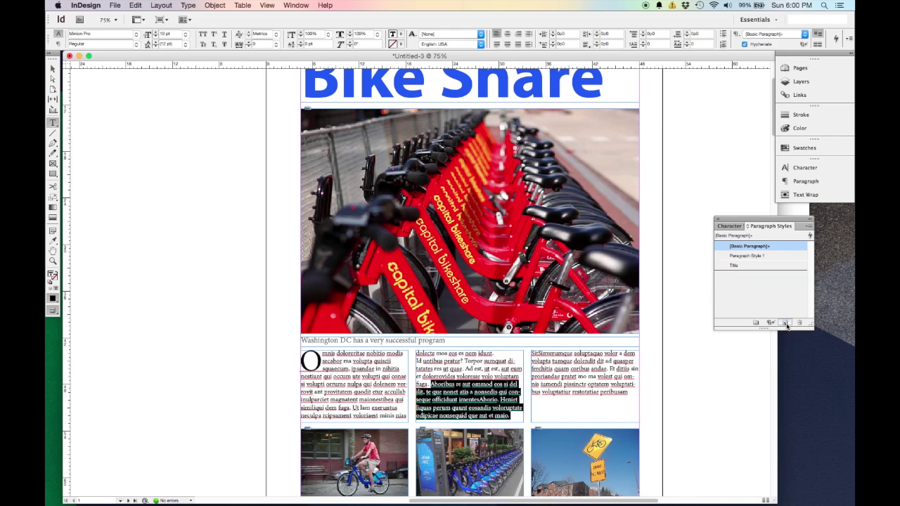
double_click(755, 257)
text(Body Text)
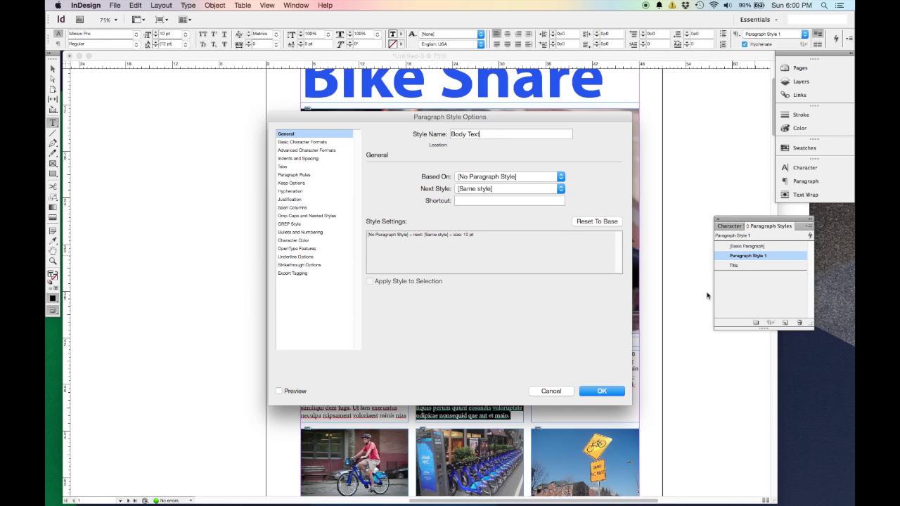
click(596, 394)
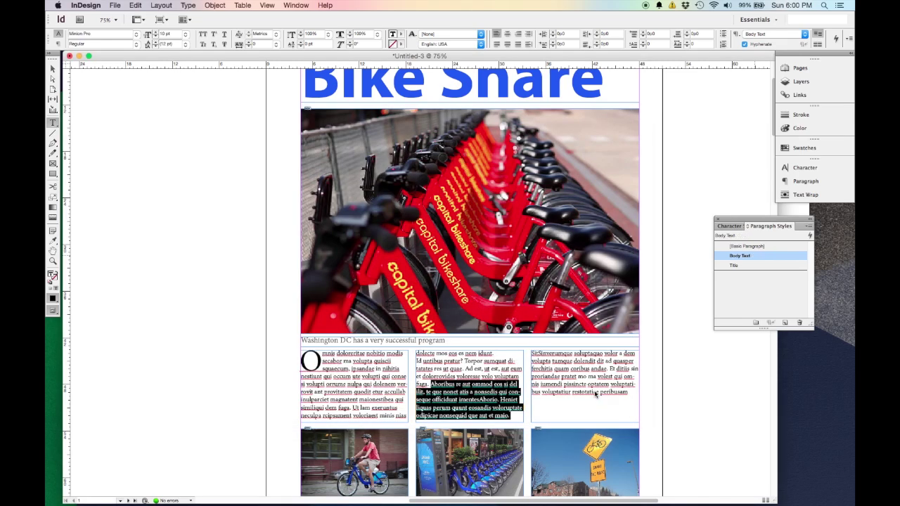
Create a paragraph style named Caption from the line "Washington DC has a very successful program" under the large photo
triple_click(356, 341)
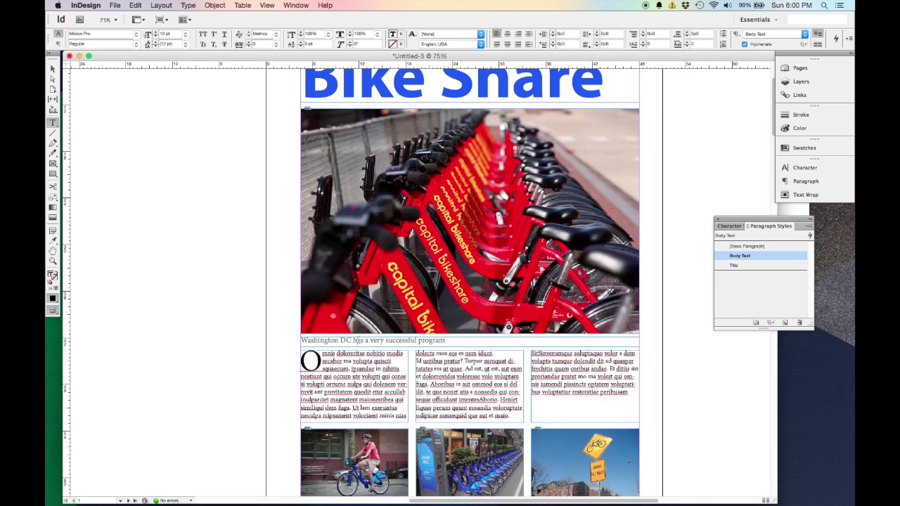
click(785, 322)
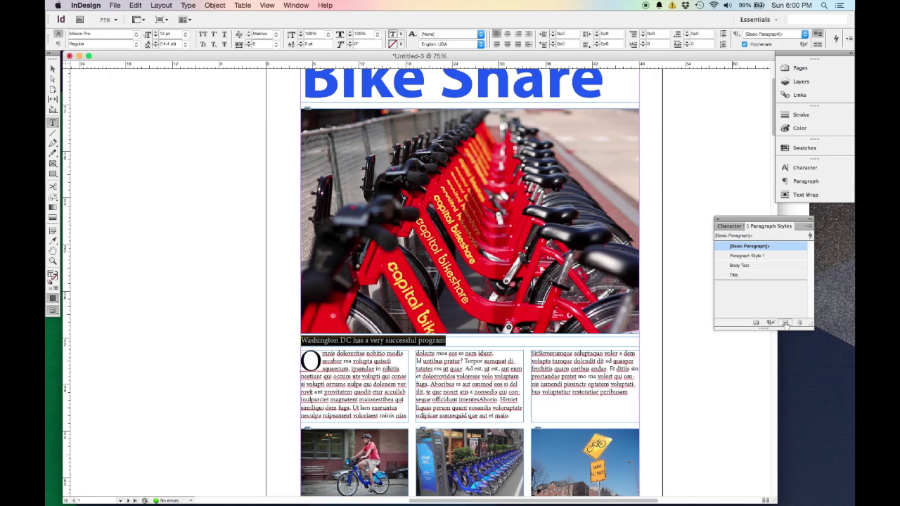
double_click(756, 257)
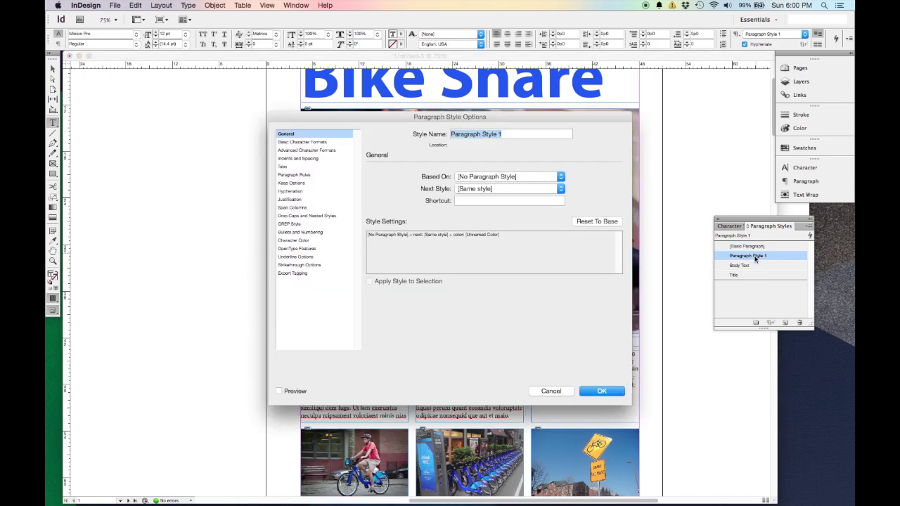
text(Caption)
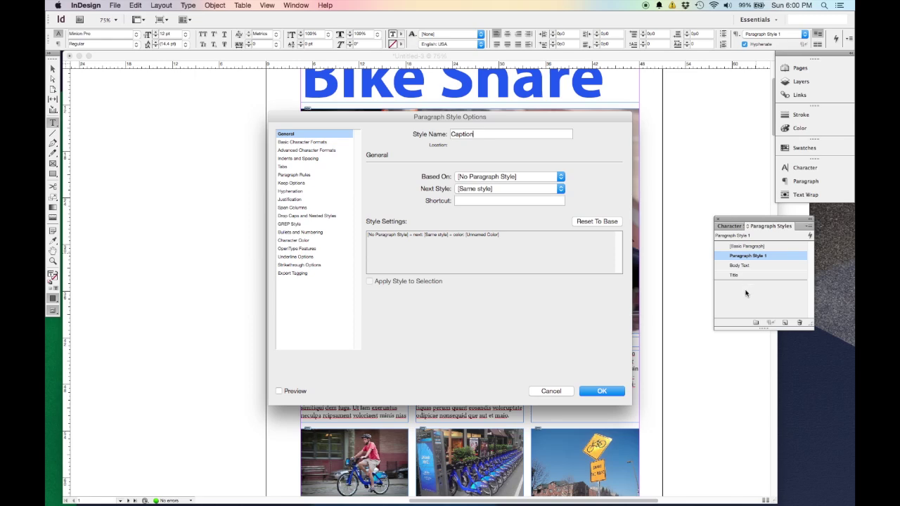
click(619, 391)
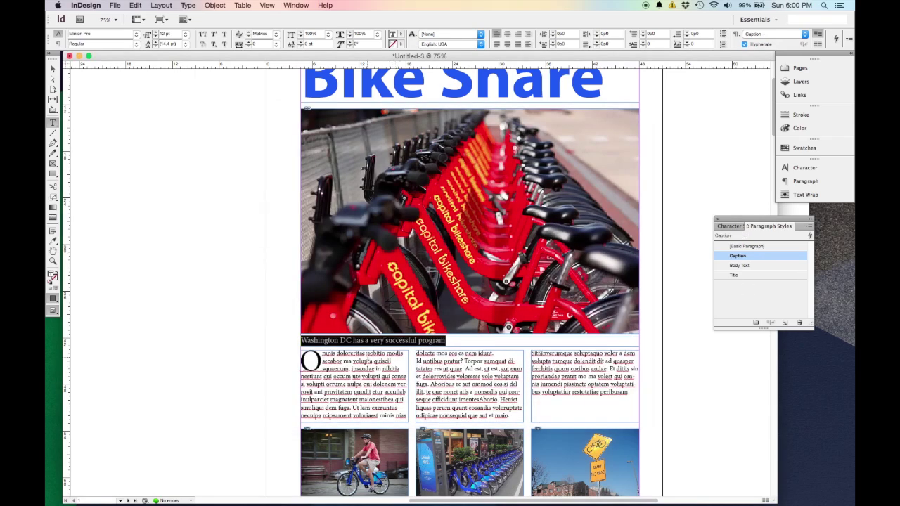
Create a paragraph style named First Body from the opening drop-cap line of the first text column
scroll(346, 360, up, 3)
scroll(347, 360, down, 3)
click(340, 365)
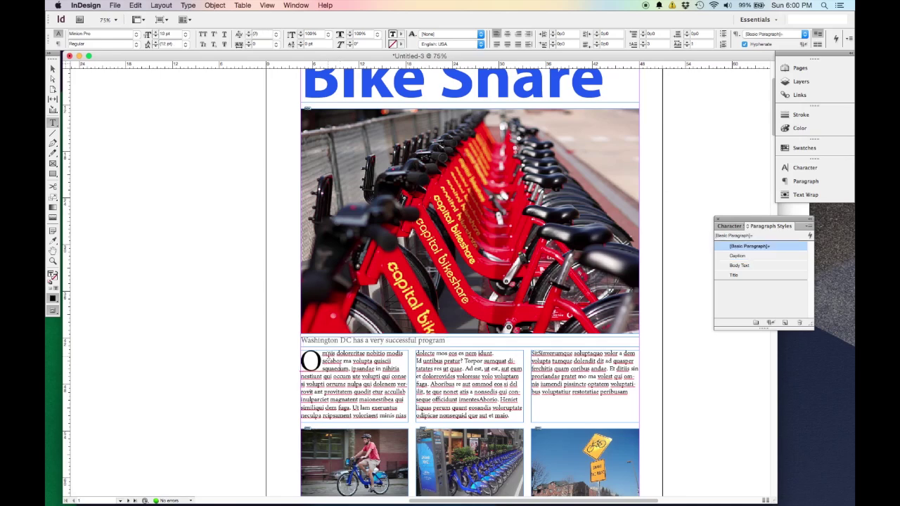
drag(406, 353, 301, 354)
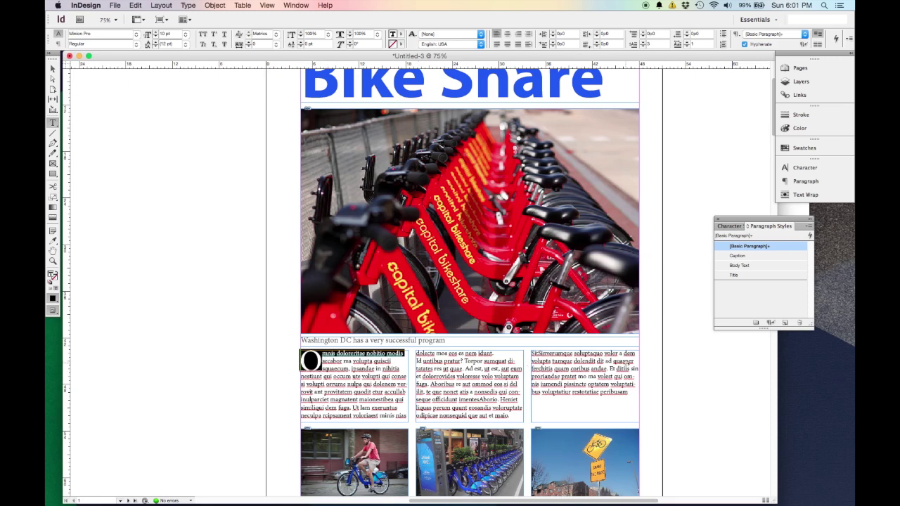
click(785, 322)
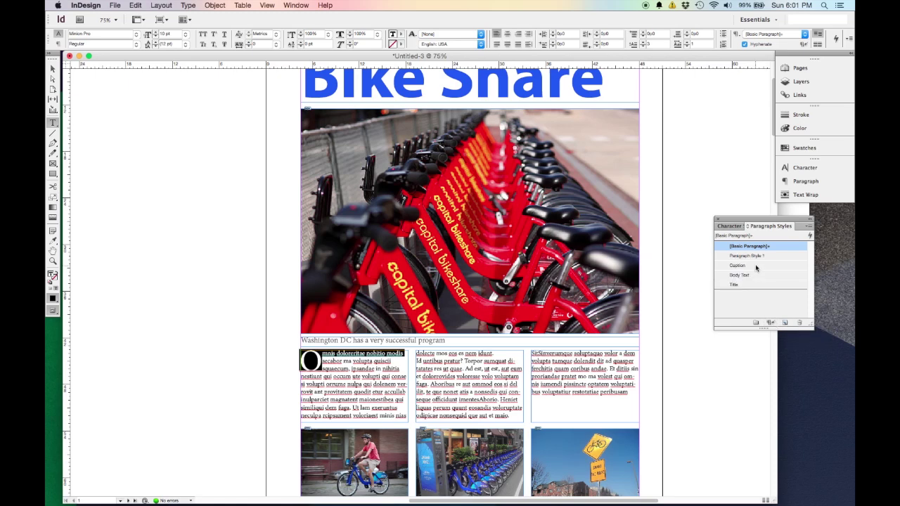
double_click(748, 256)
text(First Body)
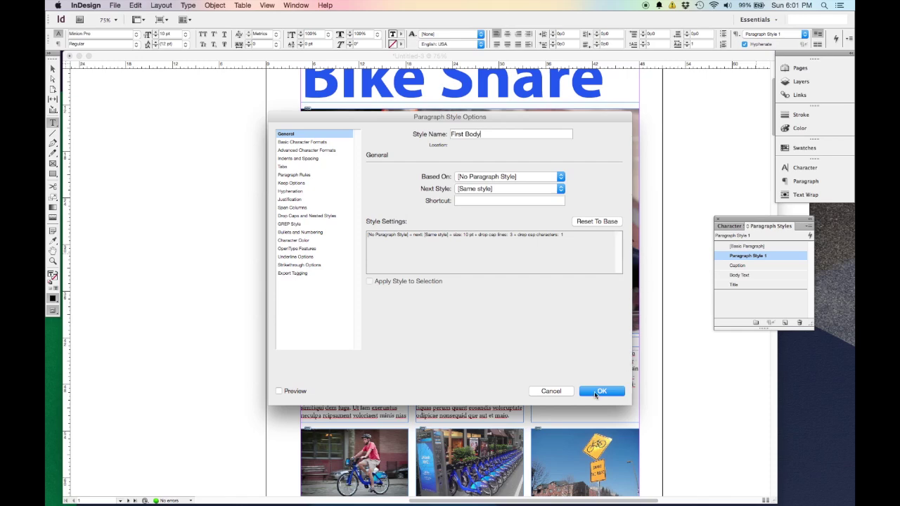
click(603, 391)
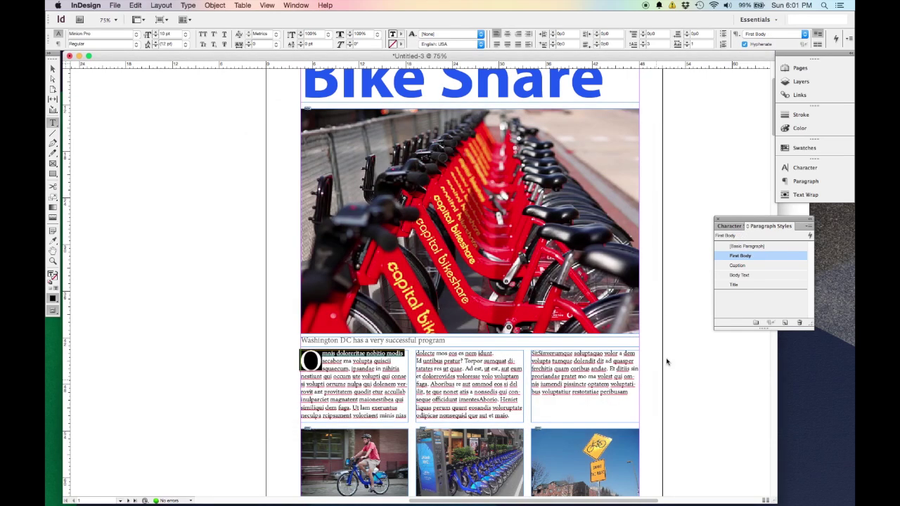
Dock the floating character and paragraph styles below Text Wrap, and briefly expand the paragraph styles list
mouse_move(769, 222)
mouse_down()
mouse_move(794, 228)
mouse_move(718, 242)
mouse_move(708, 274)
mouse_move(771, 243)
mouse_move(788, 215)
mouse_move(778, 238)
mouse_up()
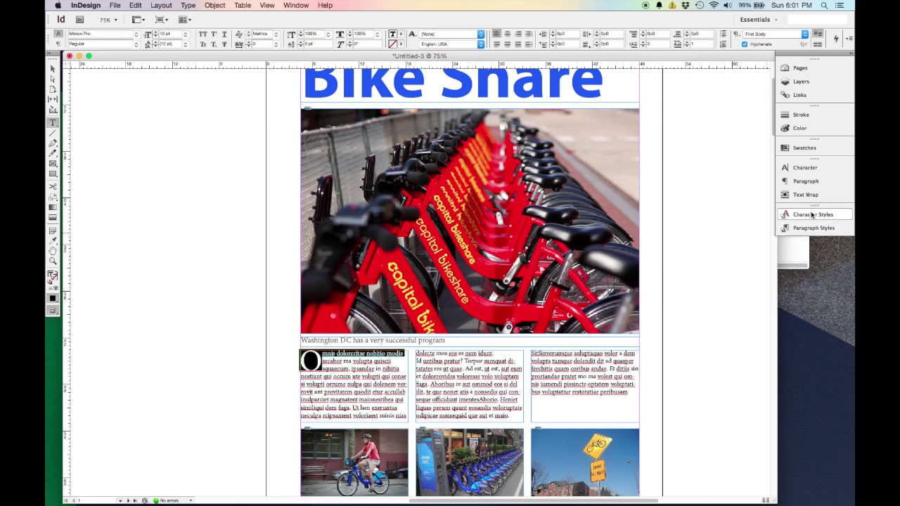
click(803, 228)
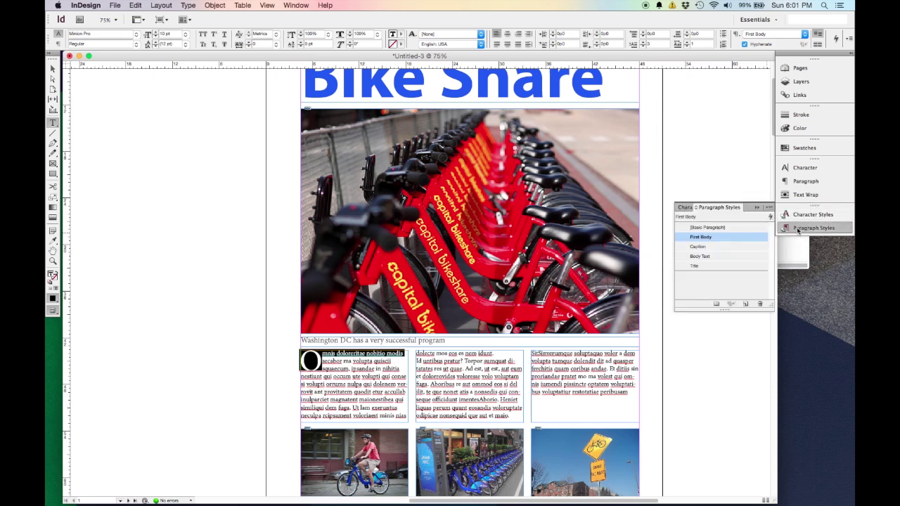
click(803, 229)
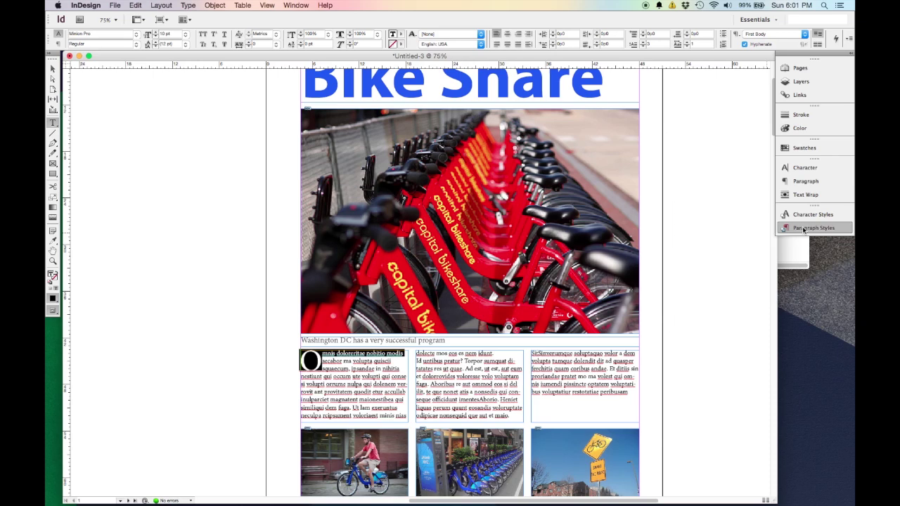
Deselect the text on page 1 and look over the page spreads that follow it at 25% view
scroll(613, 242, up, 1)
scroll(613, 241, down, 2)
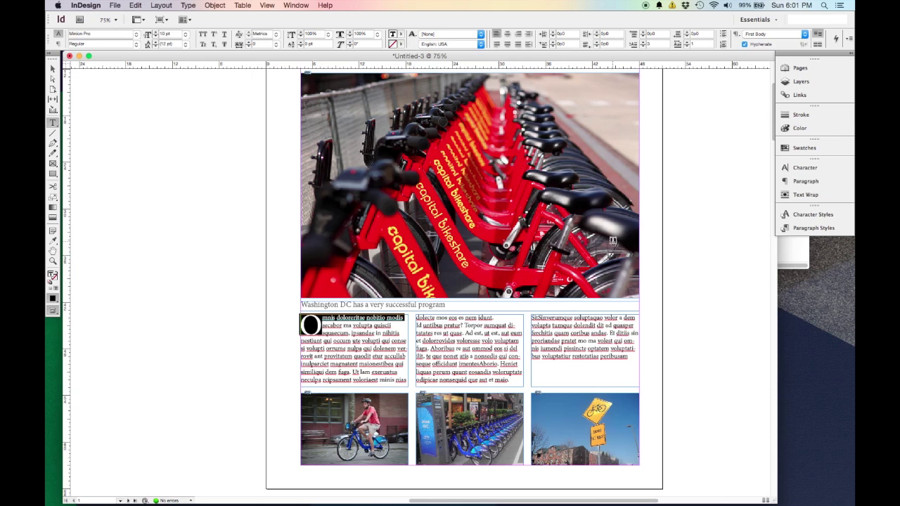
scroll(613, 241, down, 4)
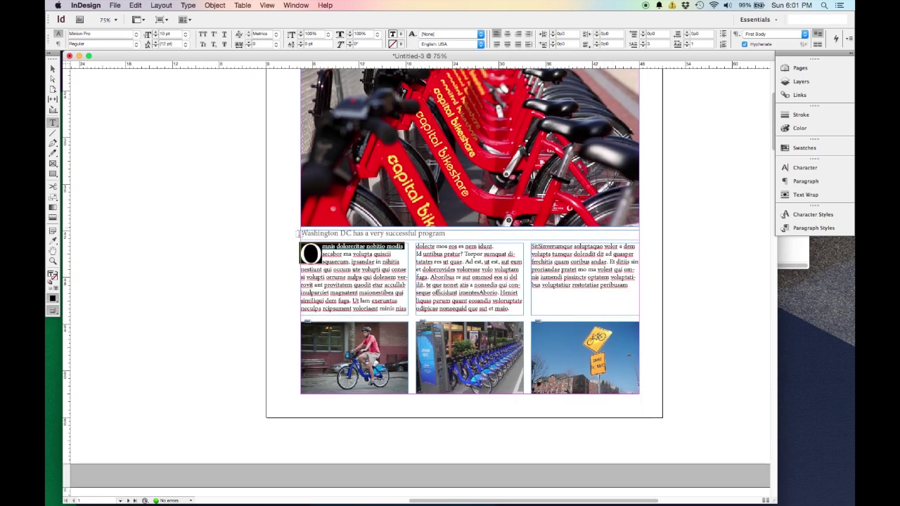
click(53, 68)
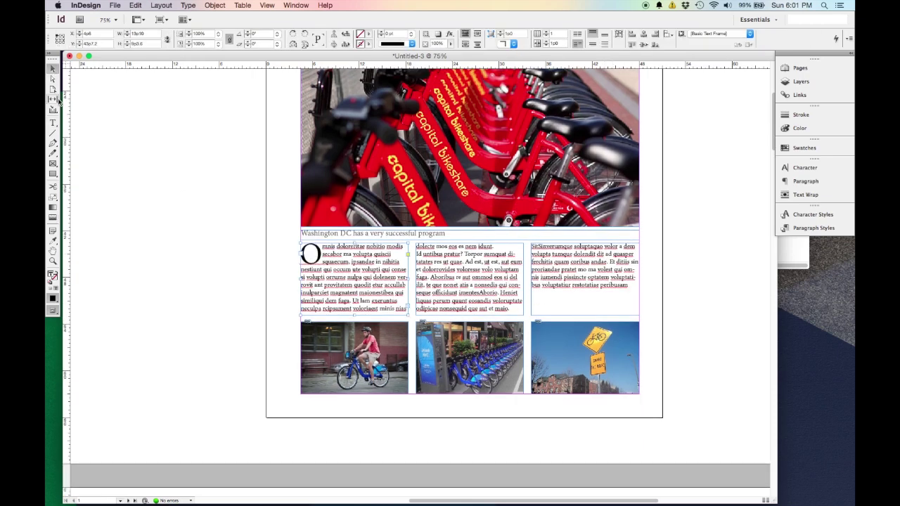
click(161, 239)
scroll(322, 299, up, 4)
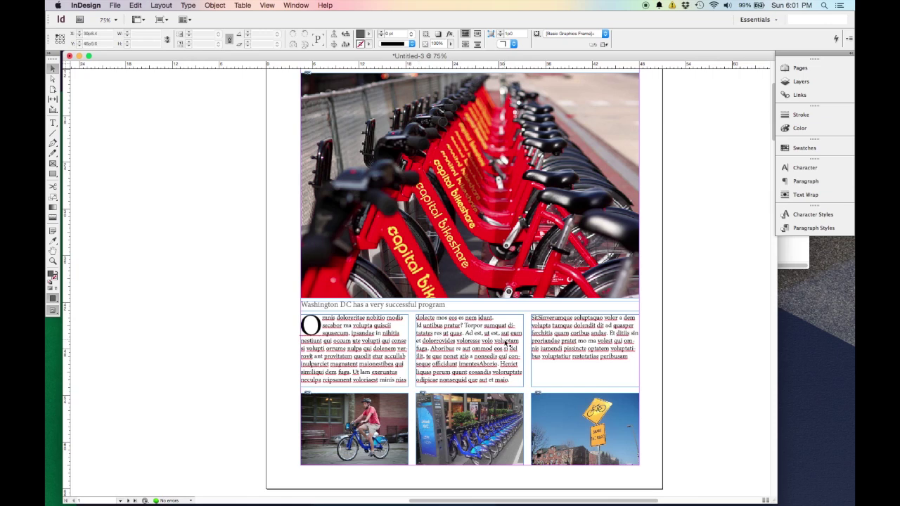
key(super+minus)
key(super+minus)
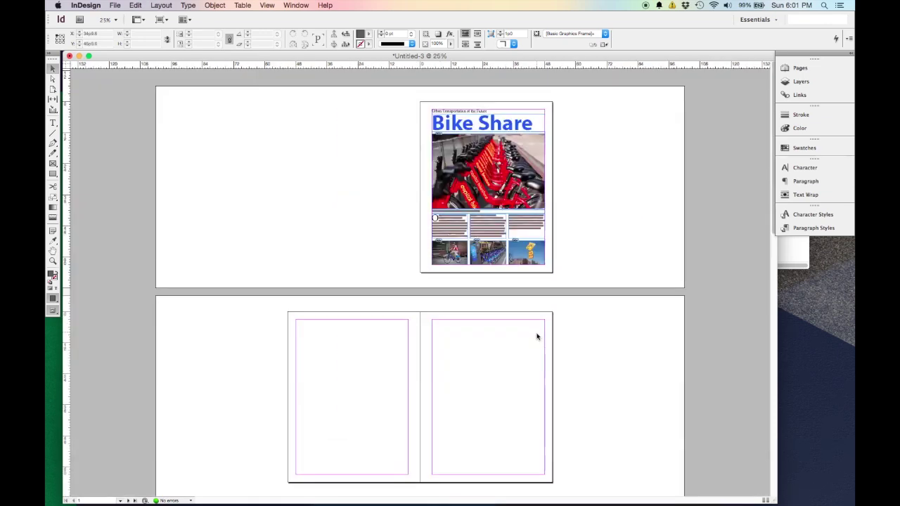
scroll(534, 439, down, 3)
scroll(542, 415, down, 2)
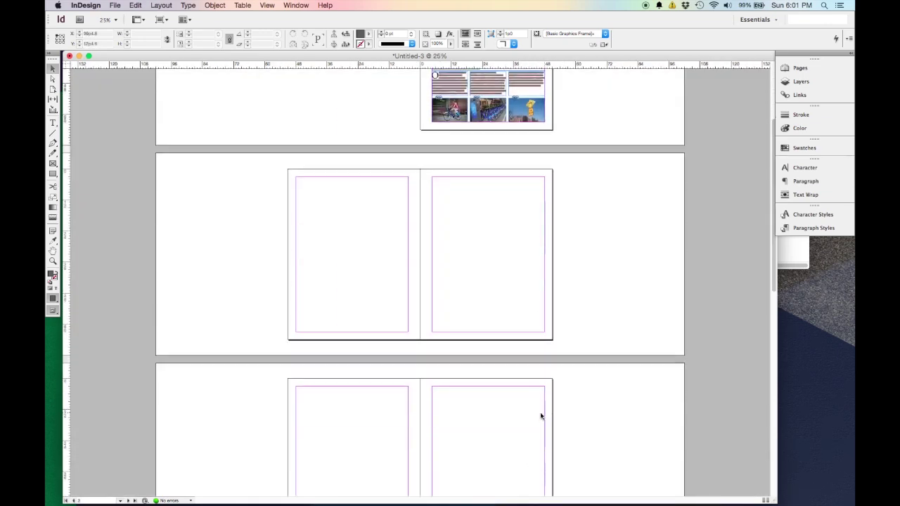
scroll(549, 428, down, 1)
scroll(493, 418, down, 2)
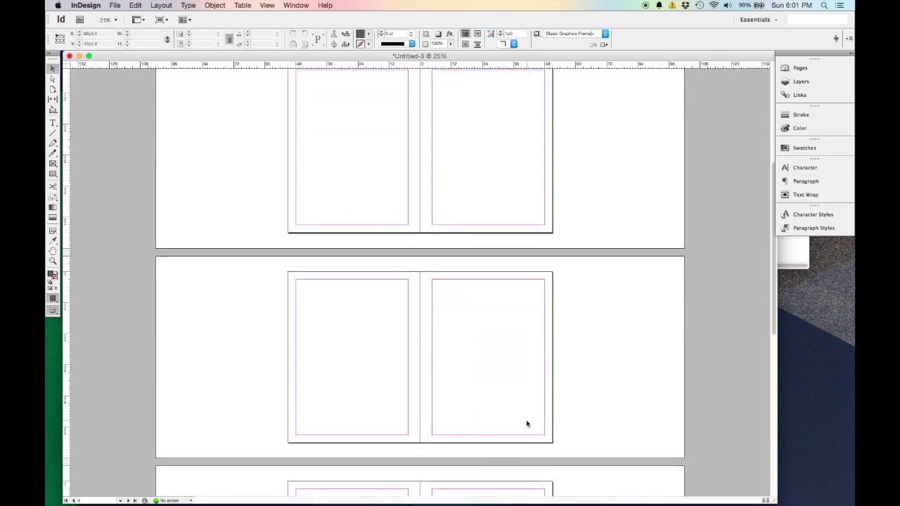
scroll(513, 426, up, 2)
scroll(502, 430, up, 15)
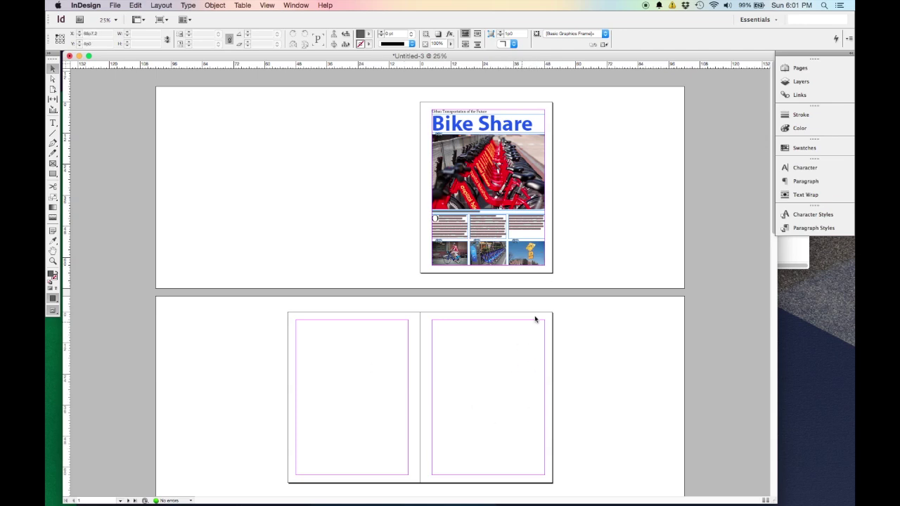
Display the document's page list and open the A-Master spread for editing
key(super+equal)
key(super+equal)
key(super+minus)
key(super+minus)
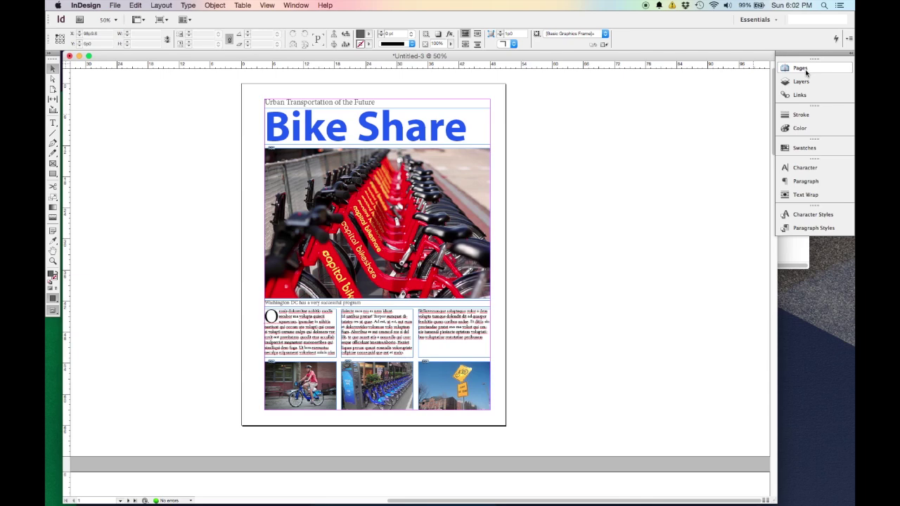
click(298, 5)
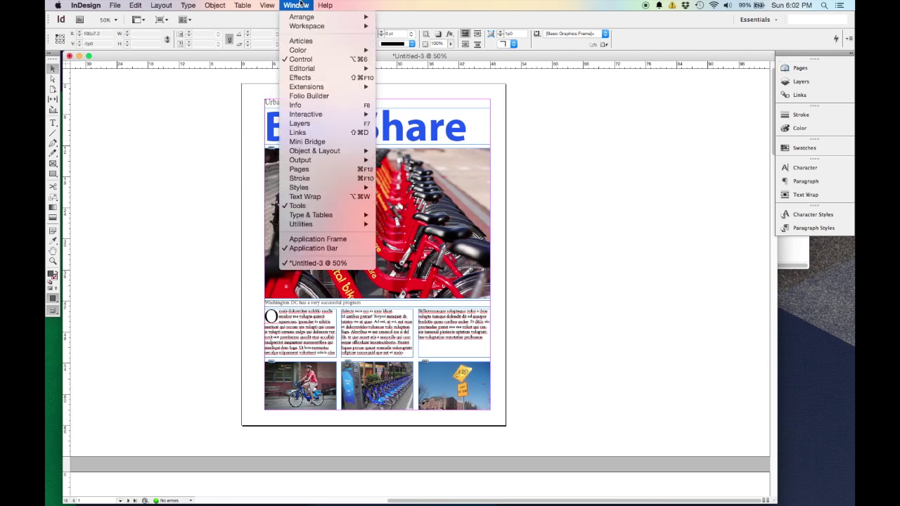
click(299, 168)
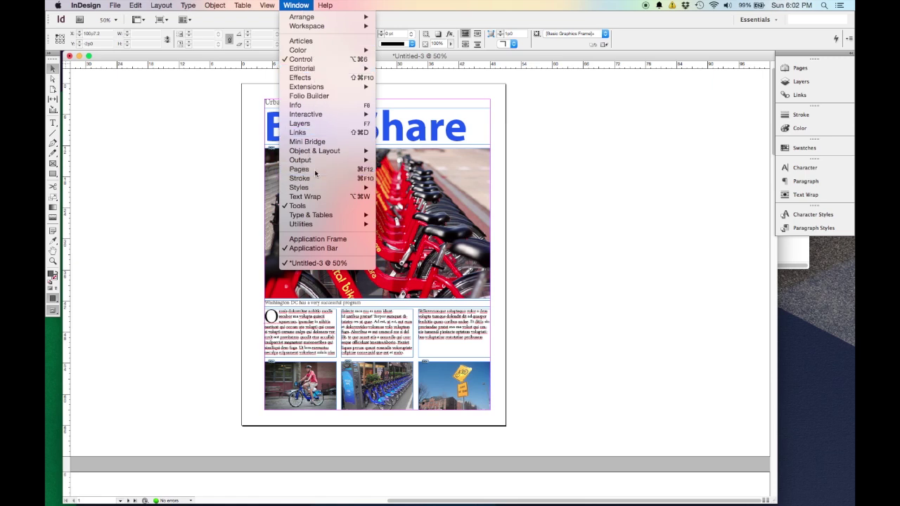
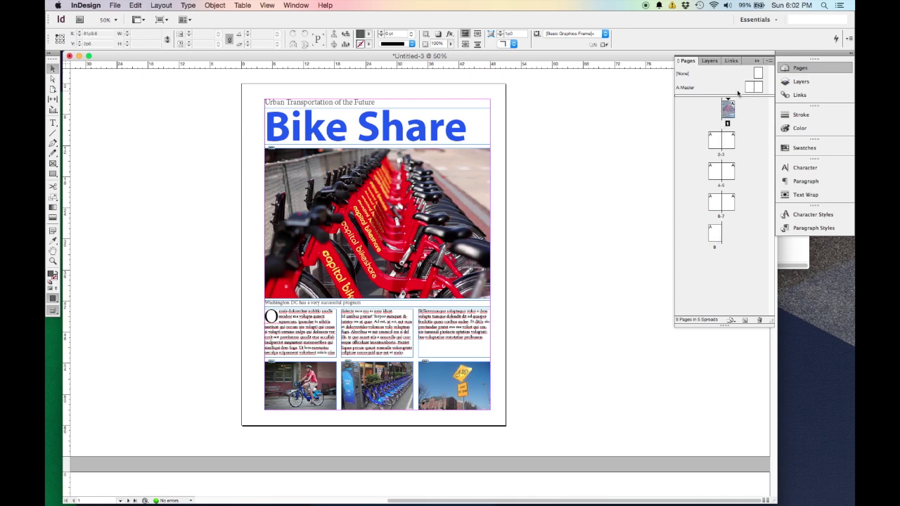
double_click(750, 87)
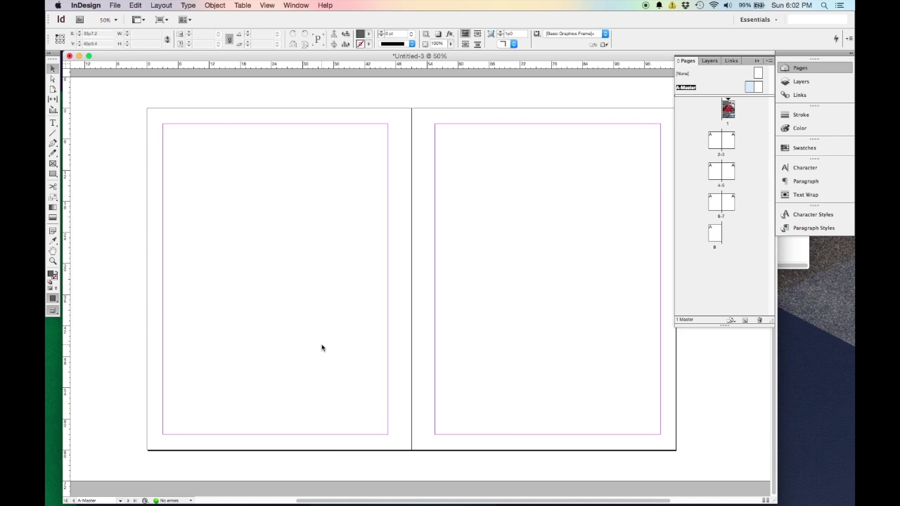
Draw a text frame about 6p2 by 1p11 below the left master page's bottom margin and insert a Current Page Number marker
click(52, 124)
drag(164, 434, 196, 446)
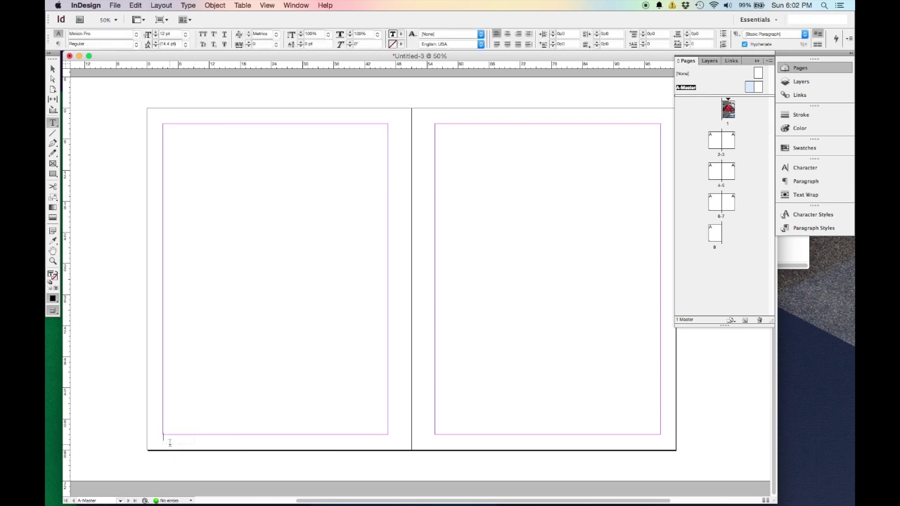
key(super+1)
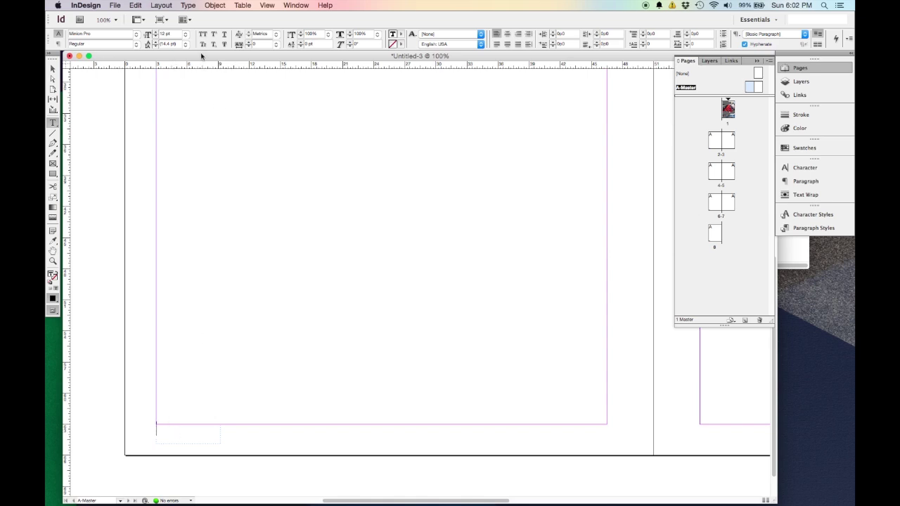
click(193, 6)
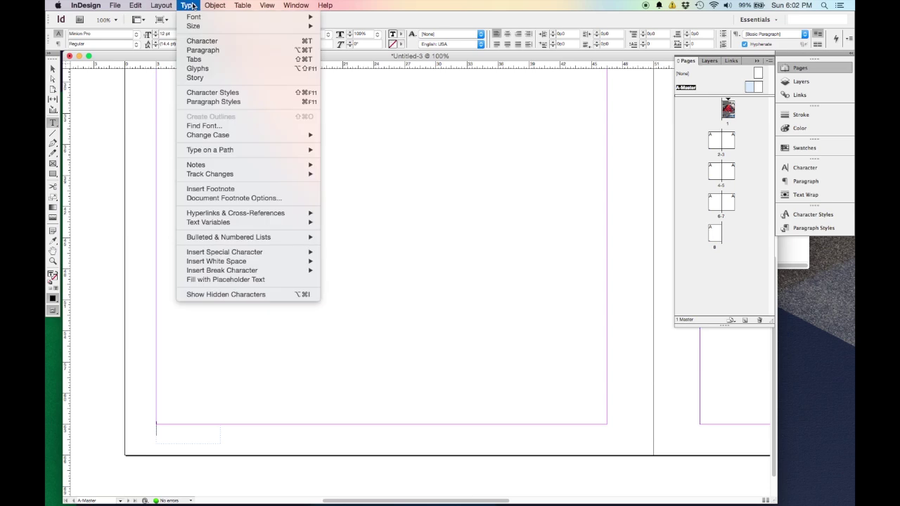
mouse_move(298, 254)
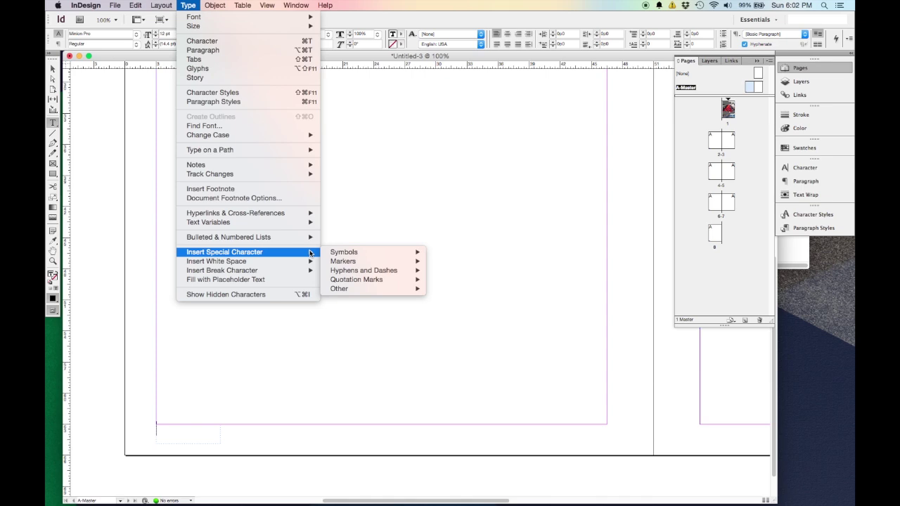
mouse_move(345, 254)
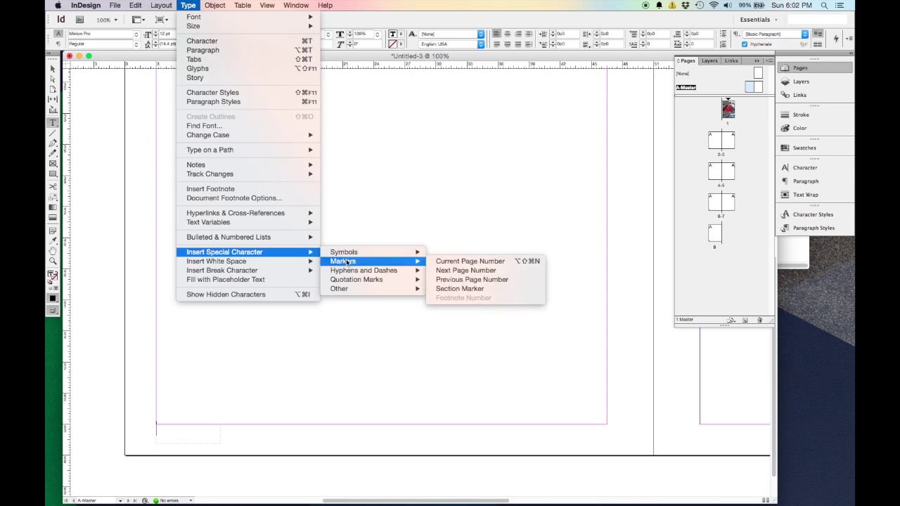
click(469, 261)
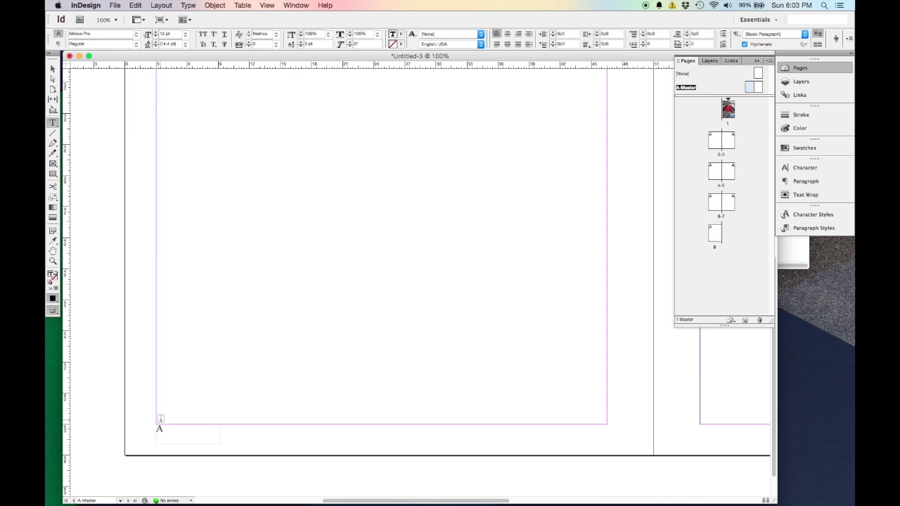
Duplicate the page number frame straight across to the right master page, flush with its outer margin
click(53, 68)
click(325, 259)
key(super+minus)
key(super+minus)
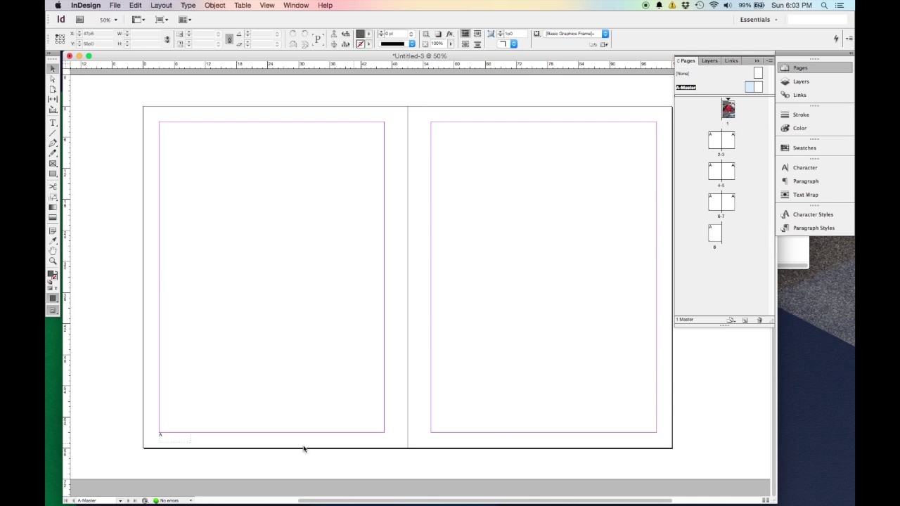
click(166, 439)
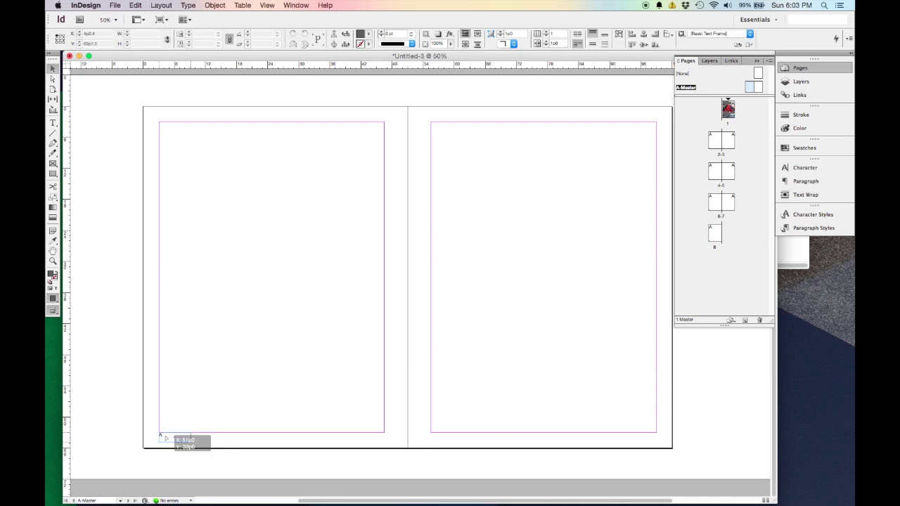
drag(165, 438, 631, 439)
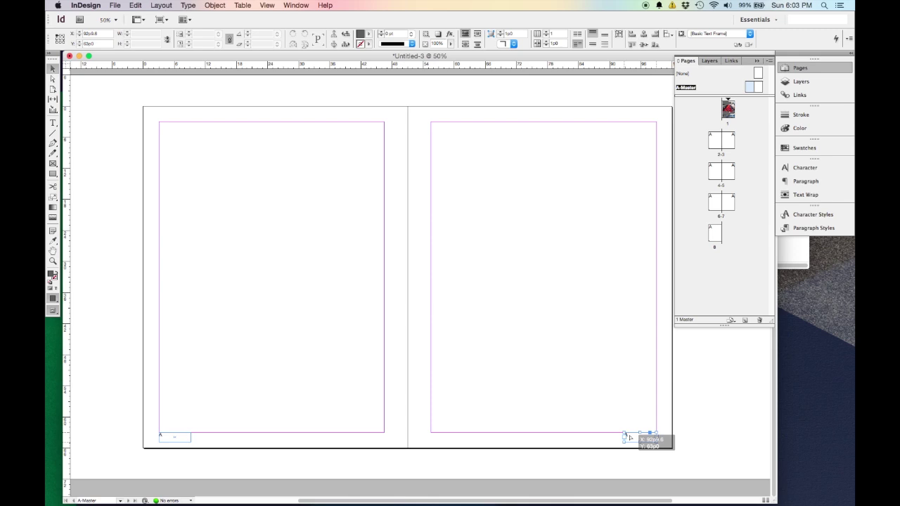
drag(630, 439, 631, 439)
click(591, 389)
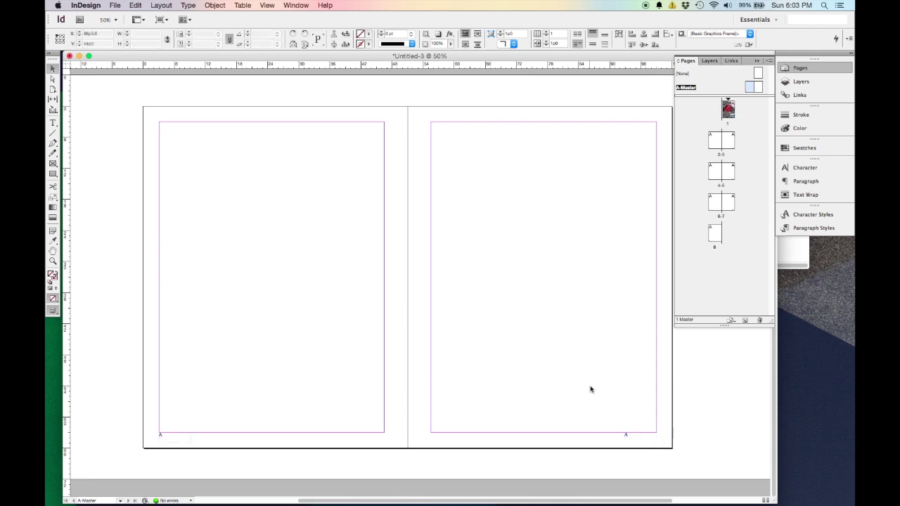
Right-align the page number marker in the frame on the right master page
click(640, 441)
mouse_move(638, 435)
mouse_down()
mouse_move(629, 436)
mouse_move(635, 426)
mouse_move(628, 437)
mouse_up()
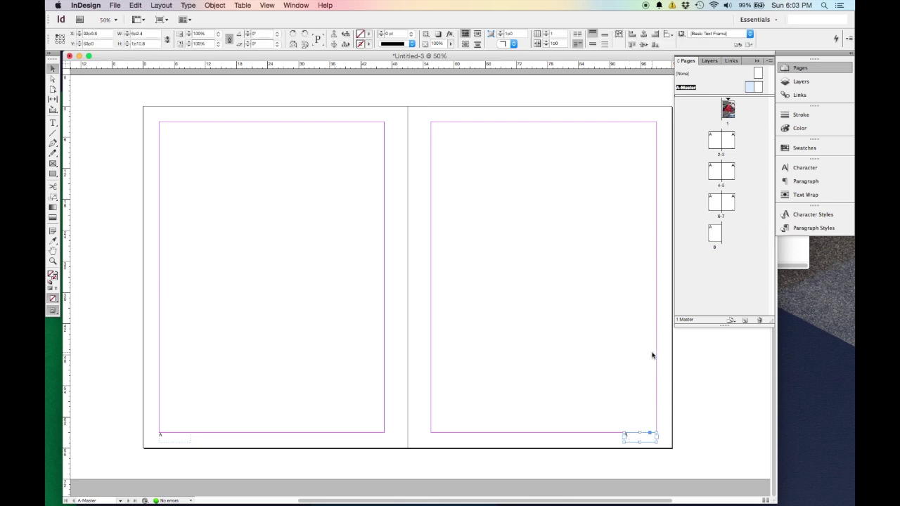
click(816, 184)
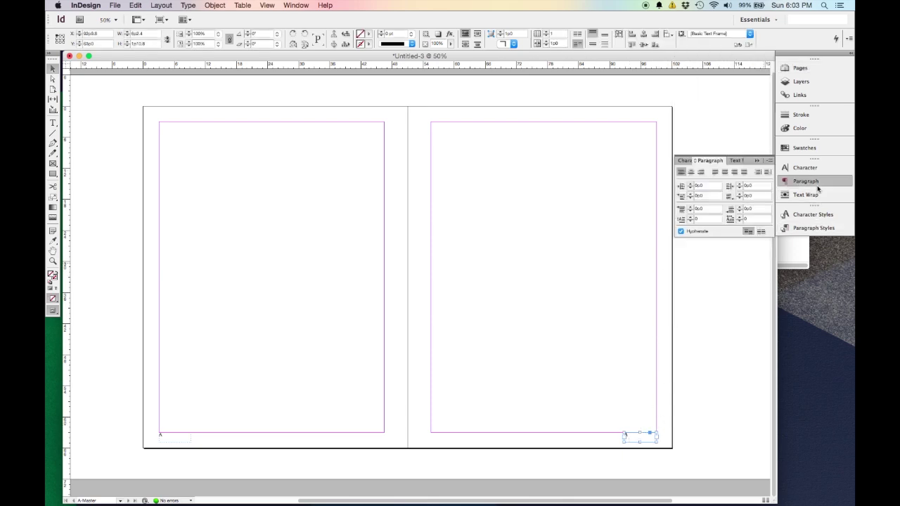
click(701, 173)
click(641, 435)
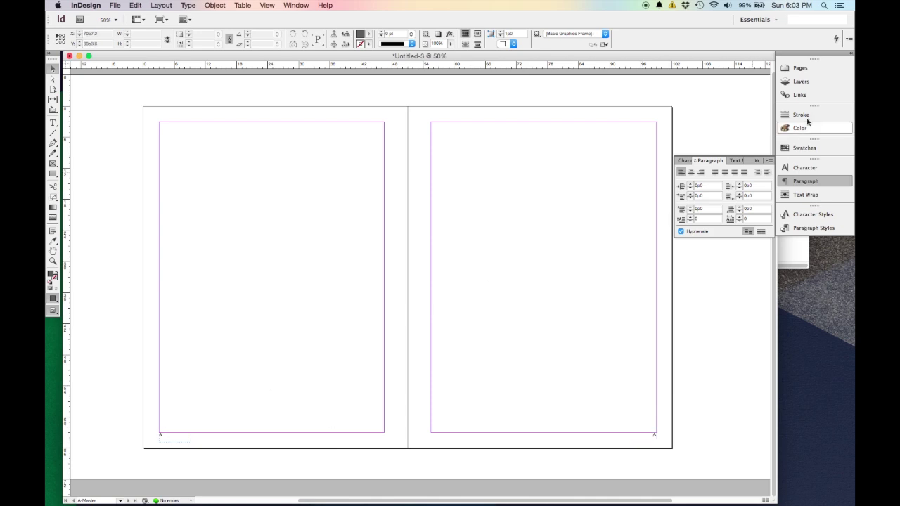
Go to page 1 and examine the automatic page numbers at the foot of pages 1 and 2
click(799, 69)
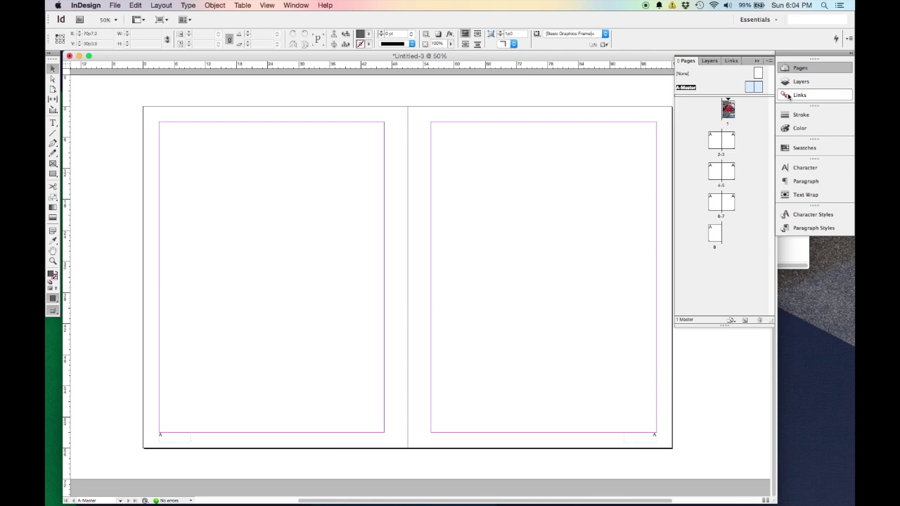
double_click(729, 112)
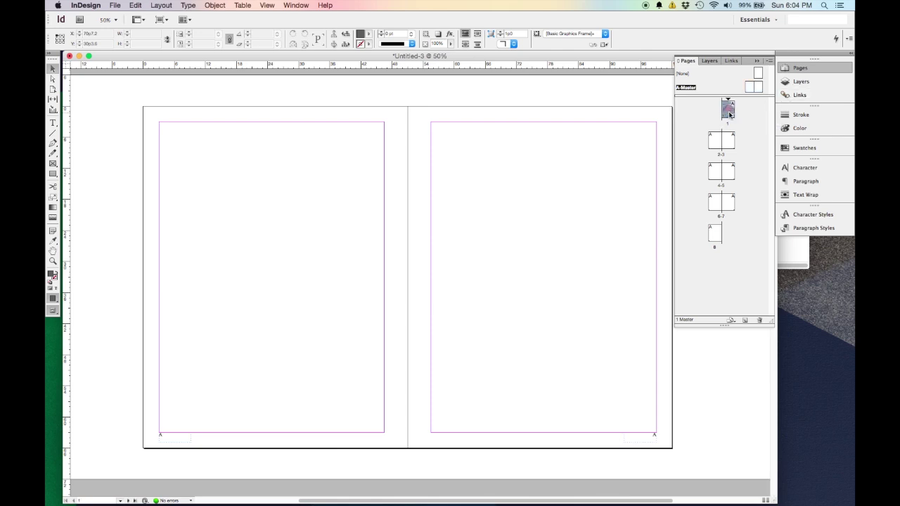
scroll(606, 348, down, 2)
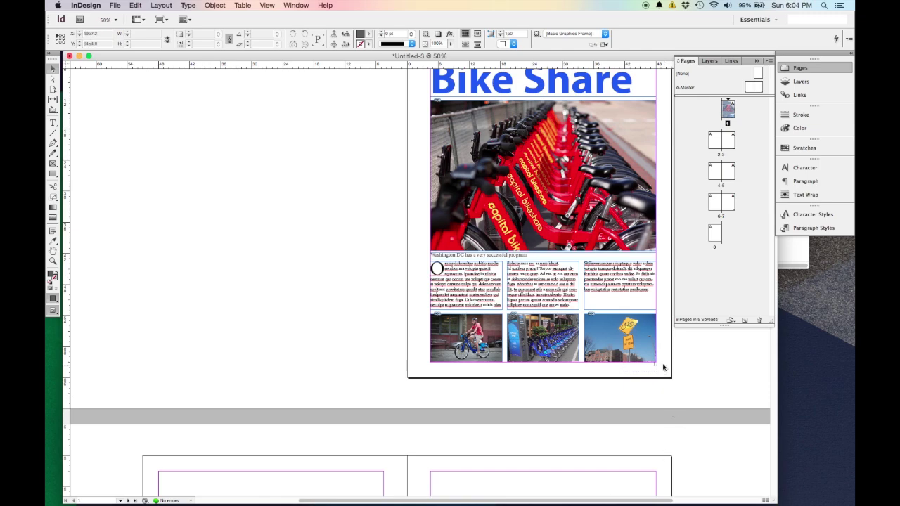
scroll(662, 367, up, 3)
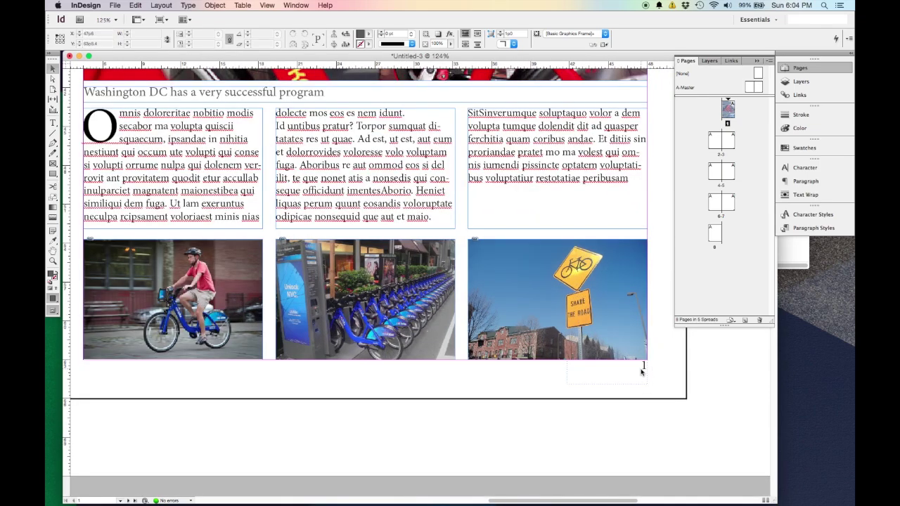
scroll(640, 368, down, 10)
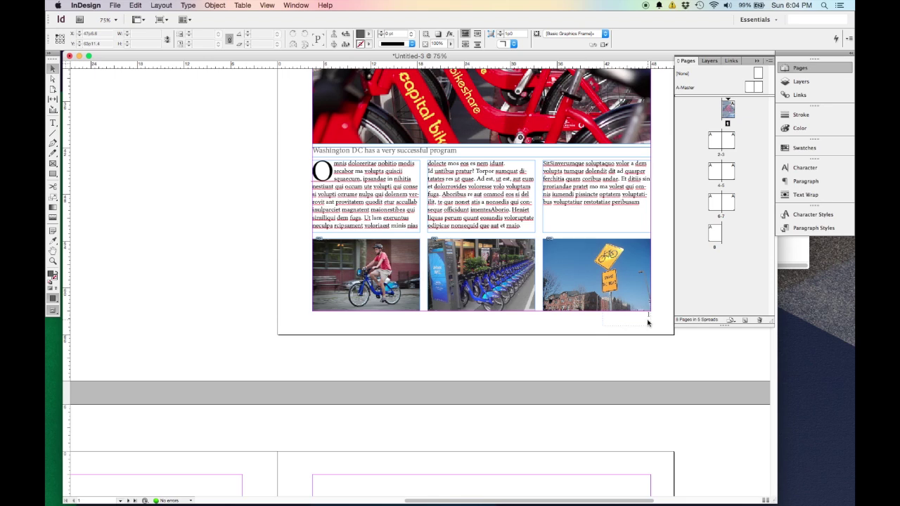
scroll(548, 215, down, 10)
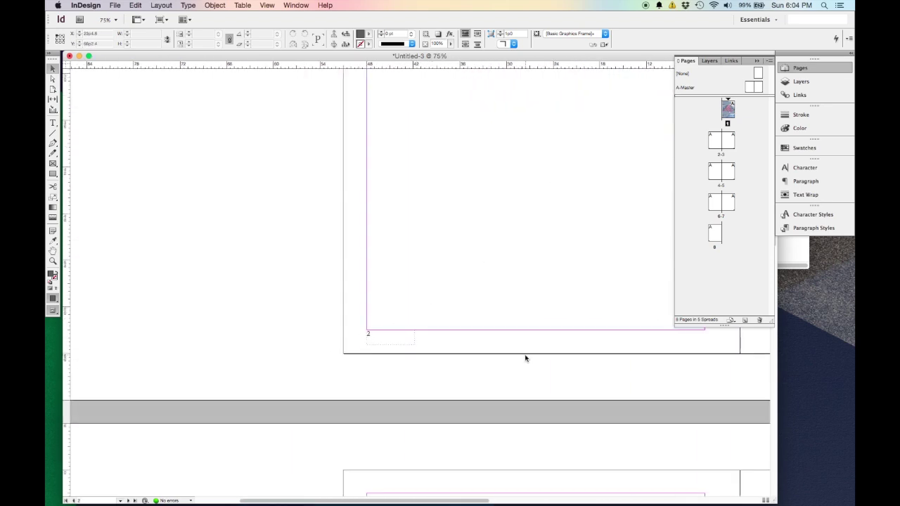
key(super+minus)
key(super+minus)
key(super+equal)
key(super+equal)
scroll(570, 313, right, 5)
key(super+minus)
key(super+minus)
scroll(504, 282, up, 3)
key(super+equal)
key(super+equal)
key(super+equal)
scroll(335, 177, down, 3)
scroll(336, 176, up, 2)
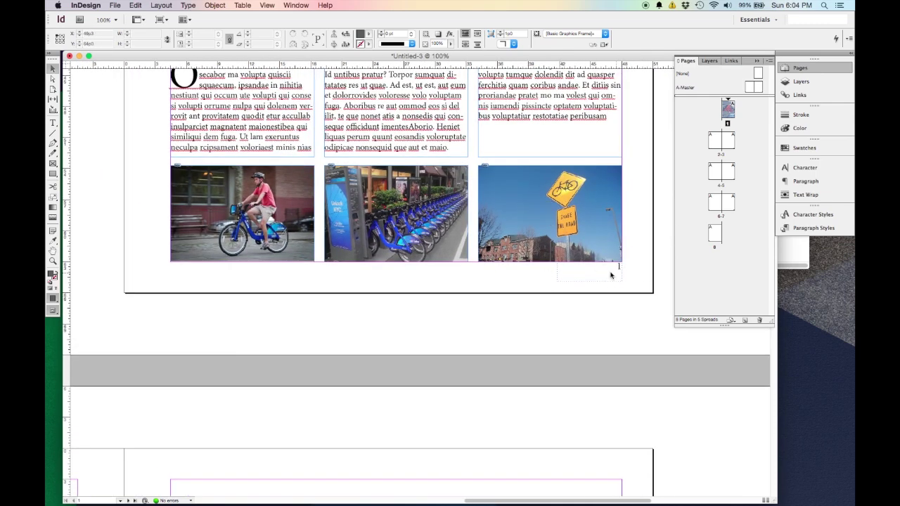
On the A-Master spread, set the vertical justification of both page number frames to Center with Preview enabled
double_click(749, 88)
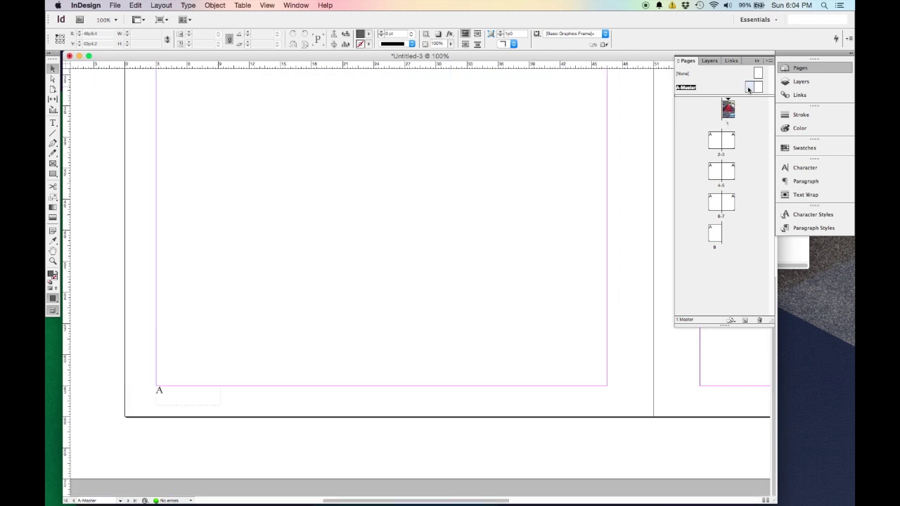
scroll(207, 421, down, 3)
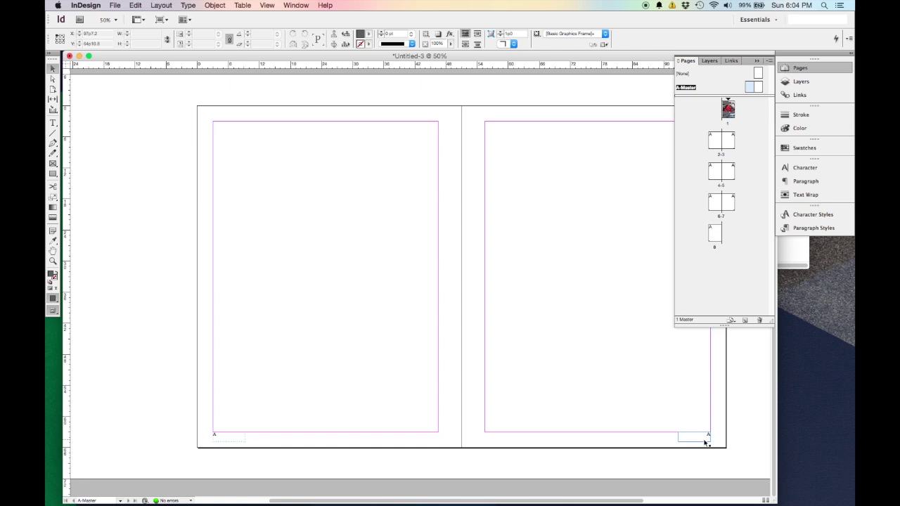
click(701, 440)
shift+click(216, 436)
scroll(218, 438, up, 2)
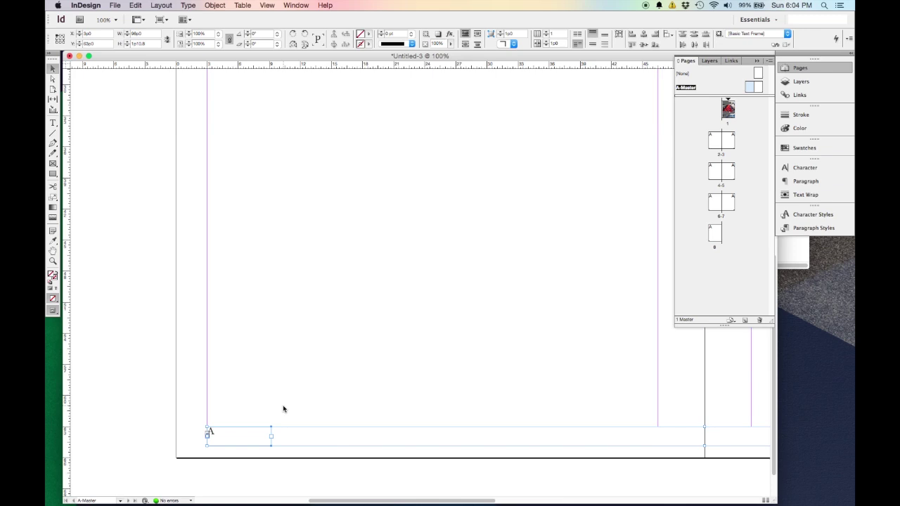
key(super+b)
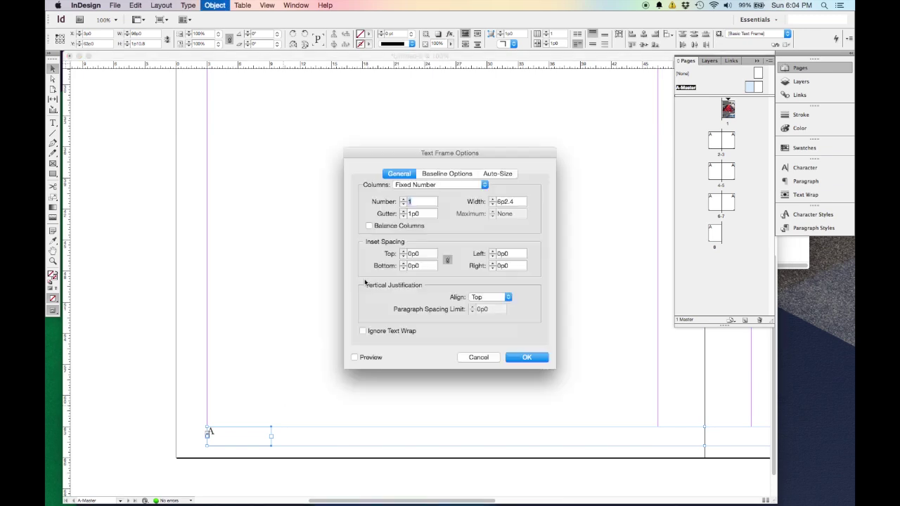
drag(491, 150, 503, 121)
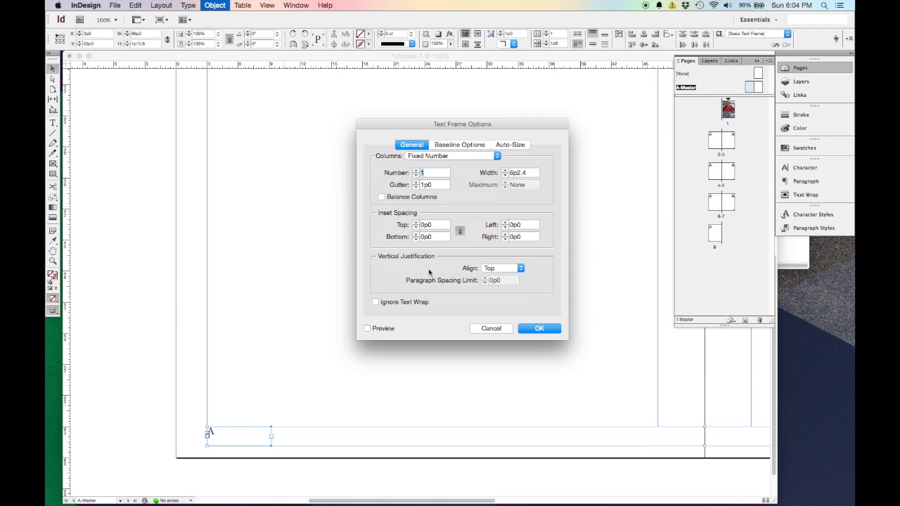
click(505, 272)
click(506, 279)
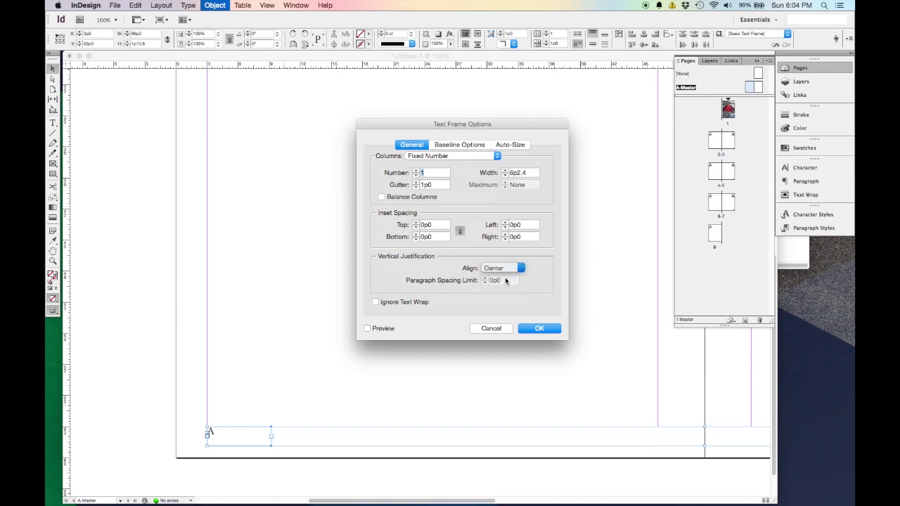
click(381, 330)
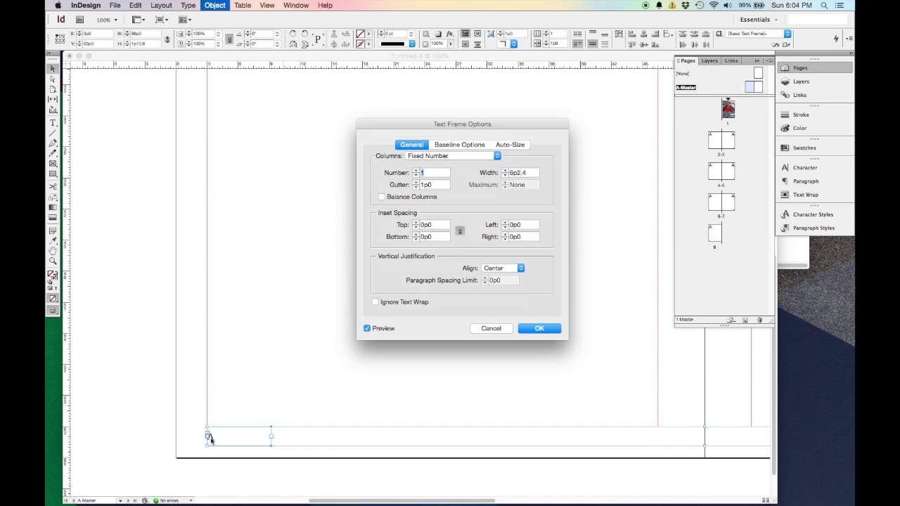
click(536, 328)
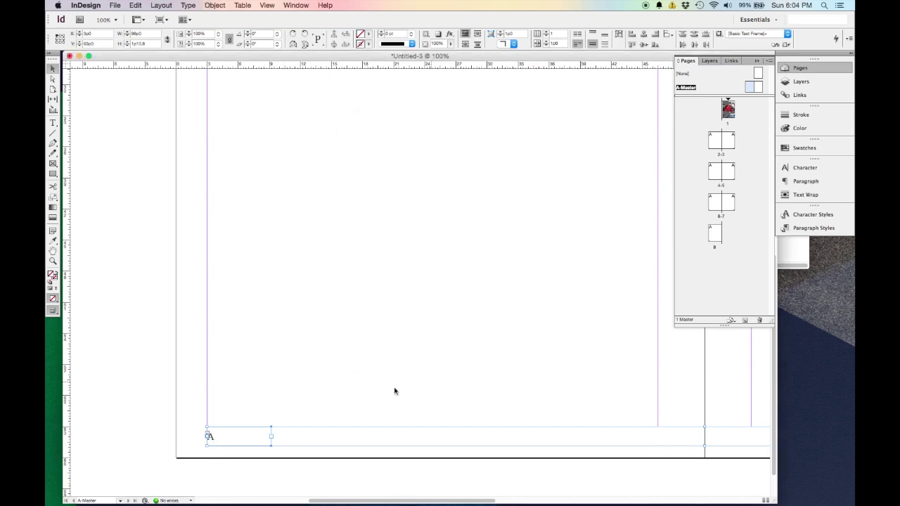
Return to page 1 and examine the layout and its page number in preview mode at 50% view
double_click(728, 108)
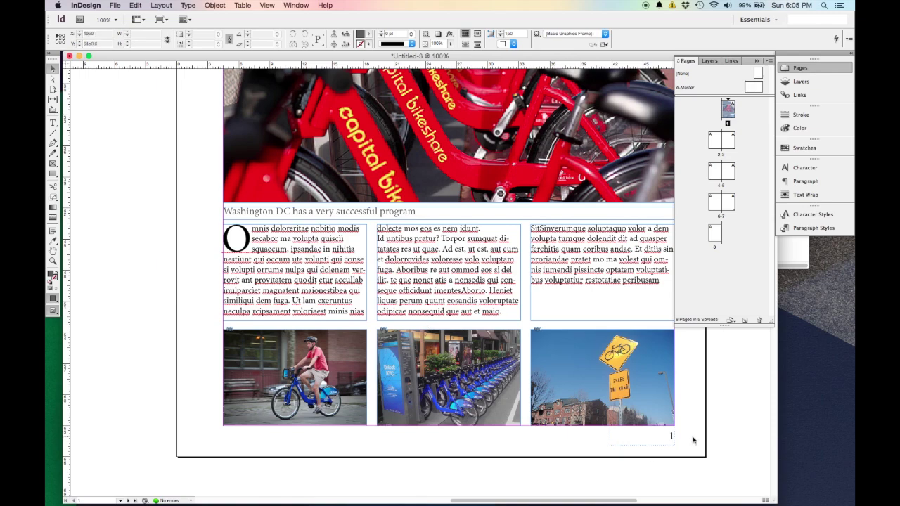
scroll(692, 440, down, 1)
drag(693, 439, 530, 438)
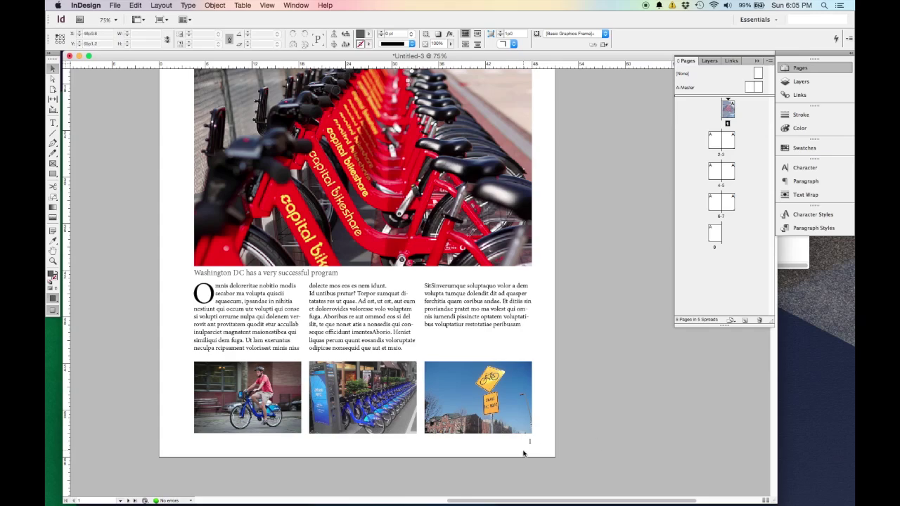
scroll(569, 366, down, 1)
scroll(570, 353, up, 4)
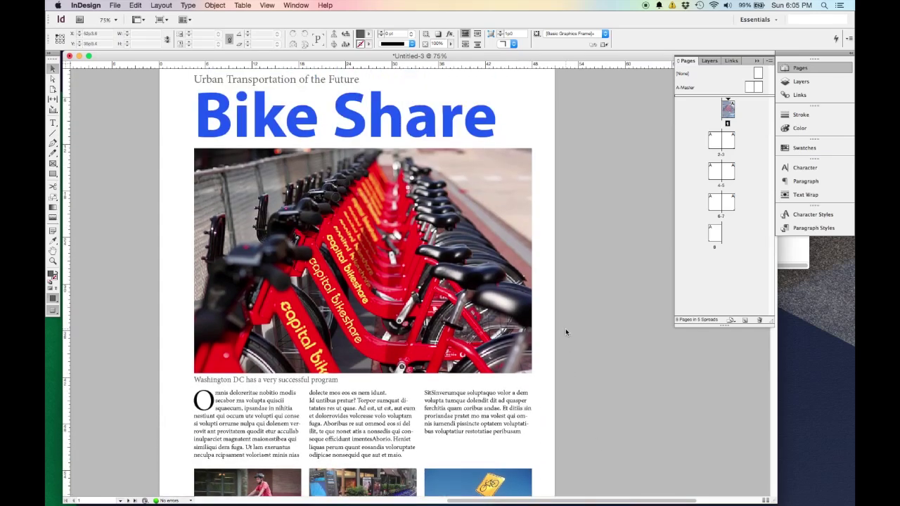
key(super+minus)
scroll(512, 358, down, 1)
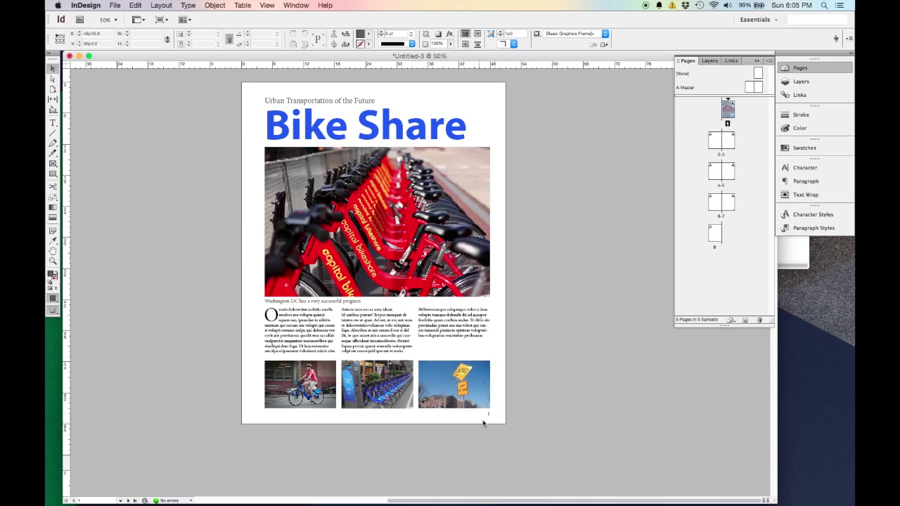
Leave preview mode, then override the master page number frame on page 1 and delete it
key(w)
key(super+1)
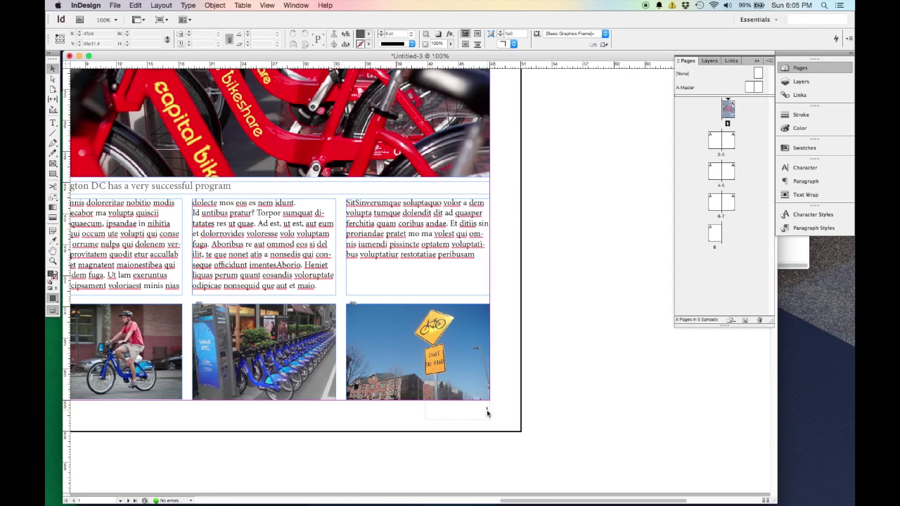
key(super+shift+alt+n)
click(485, 417)
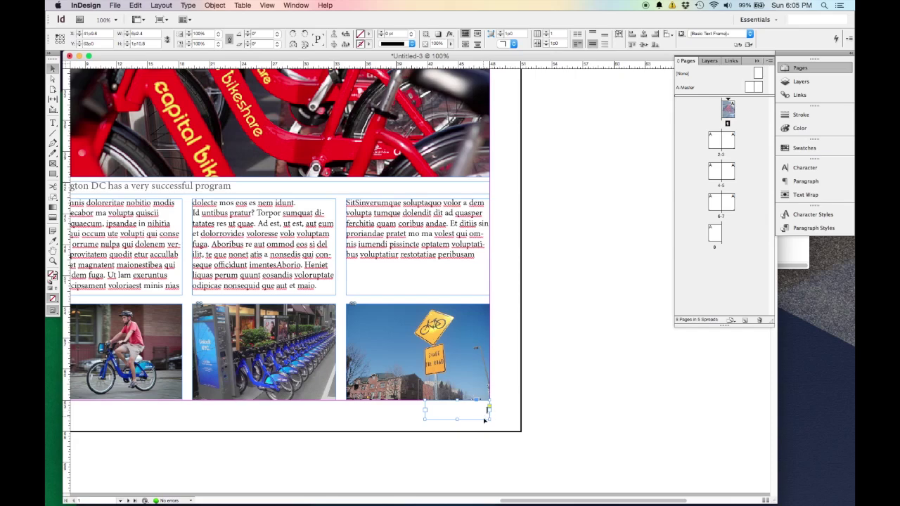
click(492, 422)
key(super+0)
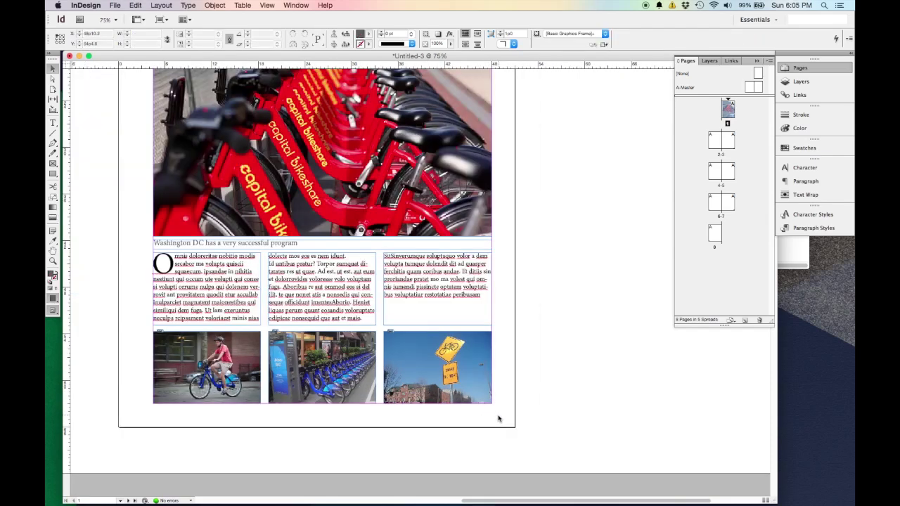
Draw a text frame on page 2 that fills the area inside the page margins
scroll(509, 363, up, 2)
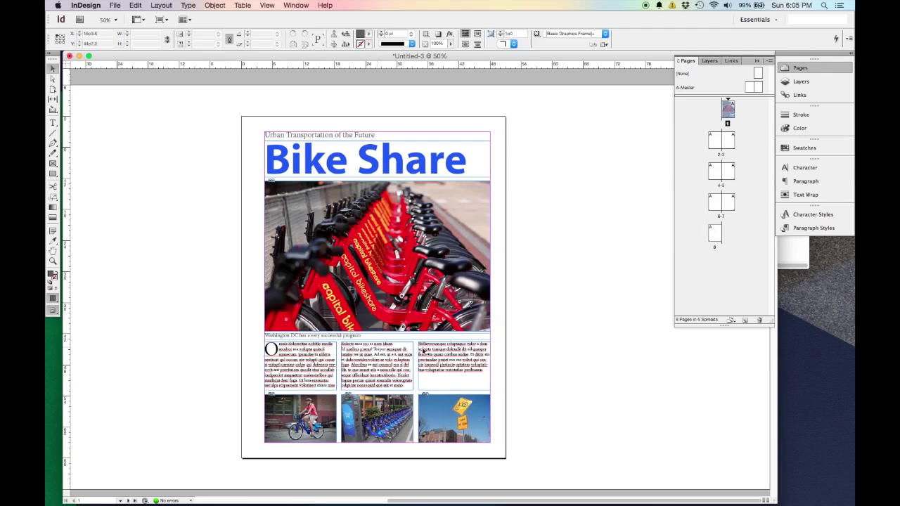
scroll(281, 364, down, 4)
scroll(280, 364, down, 4)
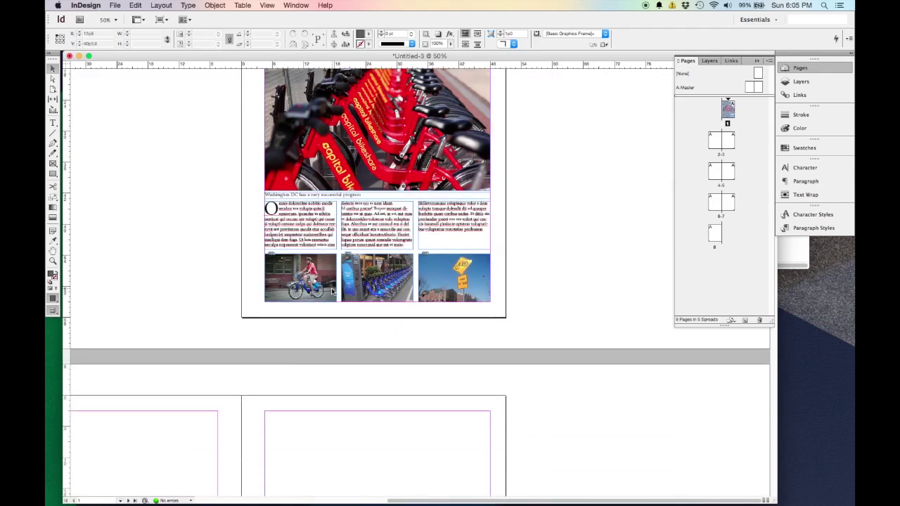
scroll(331, 290, down, 6)
scroll(331, 292, down, 4)
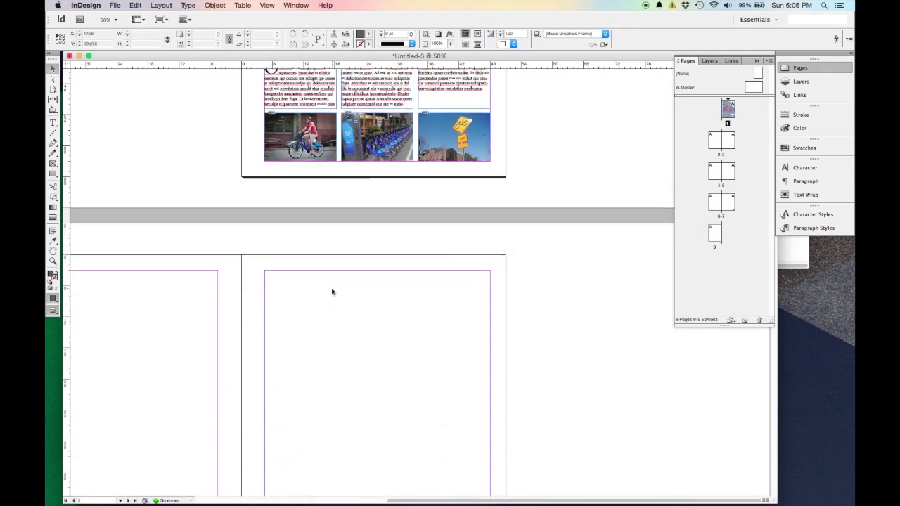
scroll(309, 314, down, 5)
scroll(374, 247, left, 6)
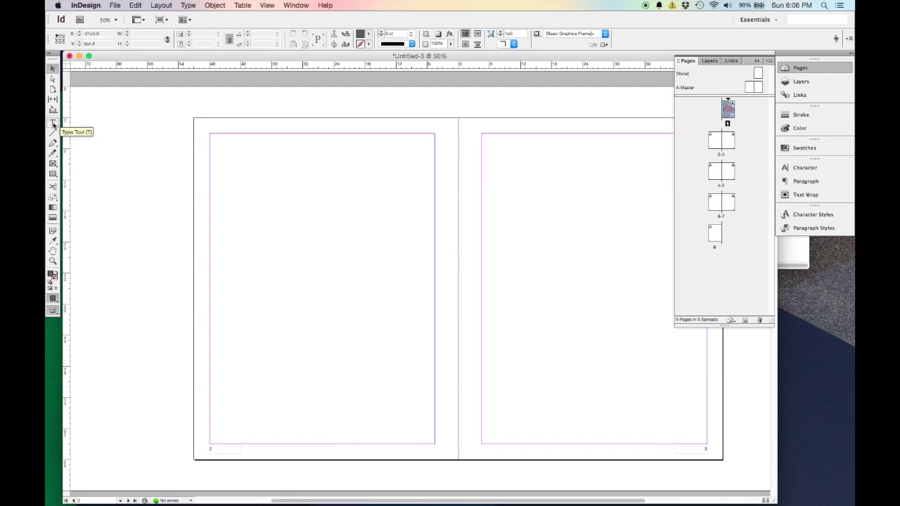
click(53, 123)
drag(211, 137, 388, 383)
key(super+z)
mouse_move(211, 134)
mouse_down()
mouse_move(395, 320)
mouse_move(449, 466)
mouse_move(435, 444)
mouse_up()
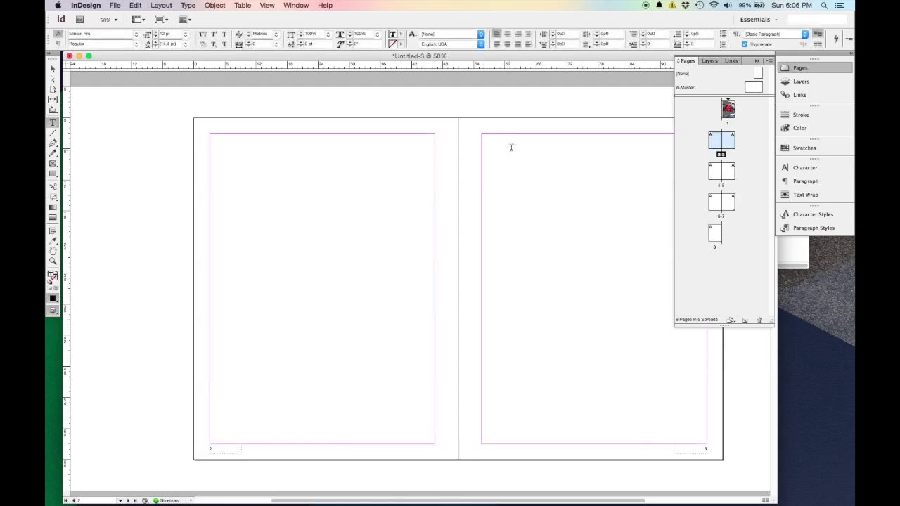
Divide the text frame on page 2 into 2 columns
click(53, 68)
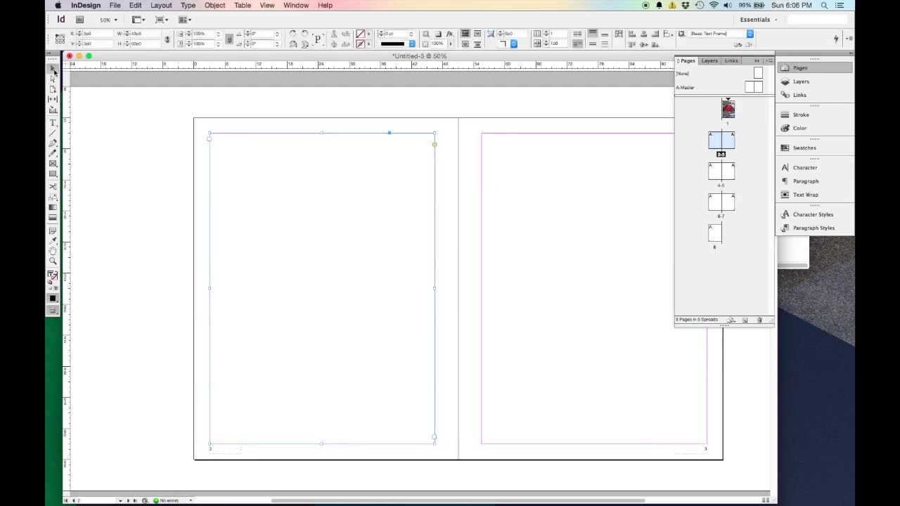
click(384, 135)
click(547, 35)
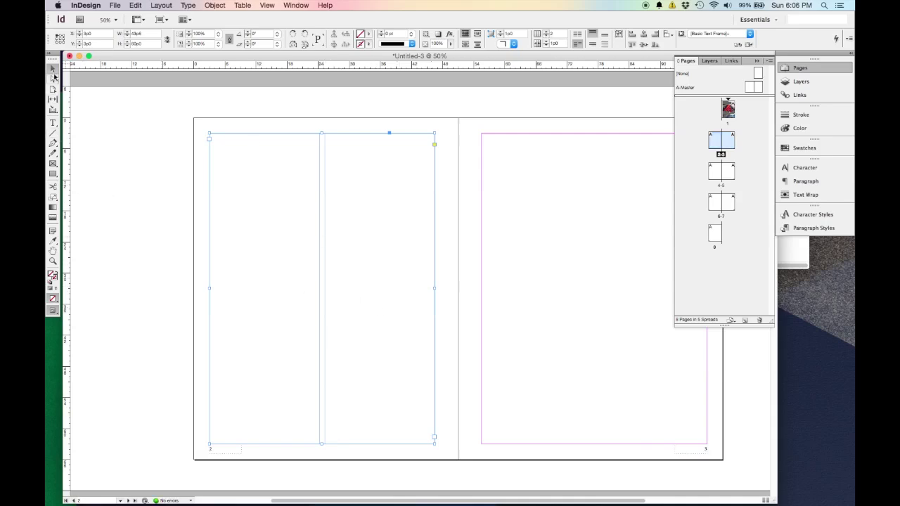
click(92, 164)
click(315, 247)
Fill the two-column text frame on page 2 with placeholder text
double_click(245, 145)
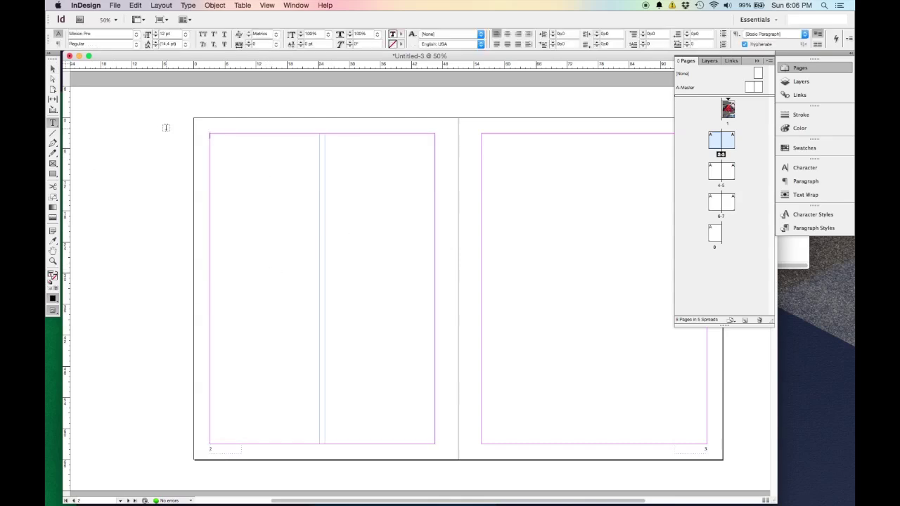
click(189, 6)
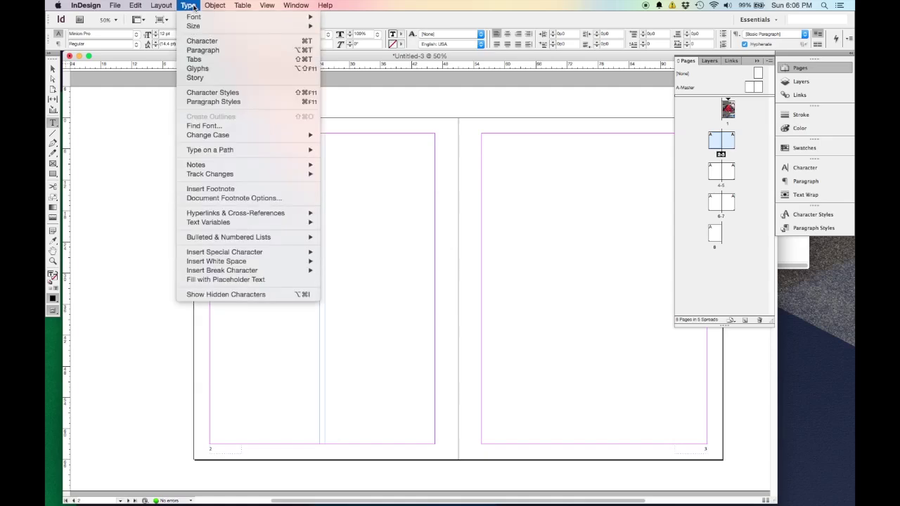
click(247, 279)
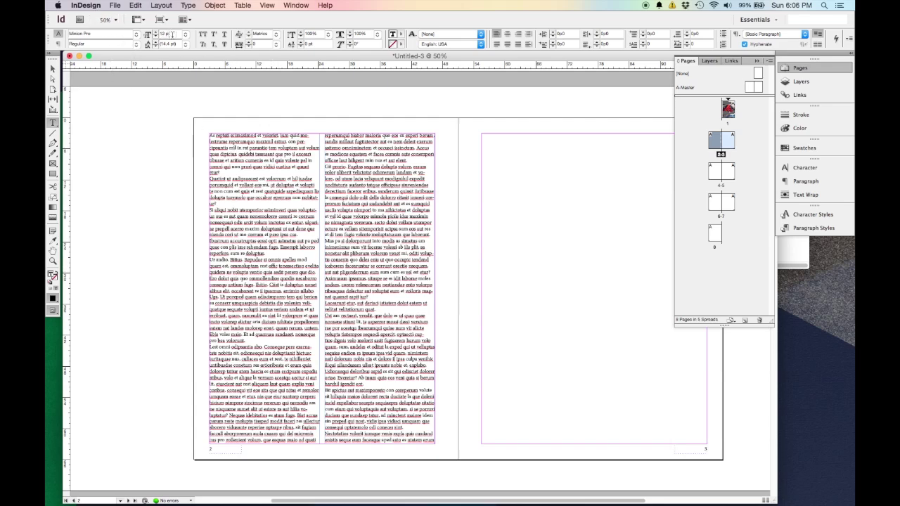
Apply the Body Text paragraph style to all of the placeholder text on page 2
scroll(292, 187, up, 5)
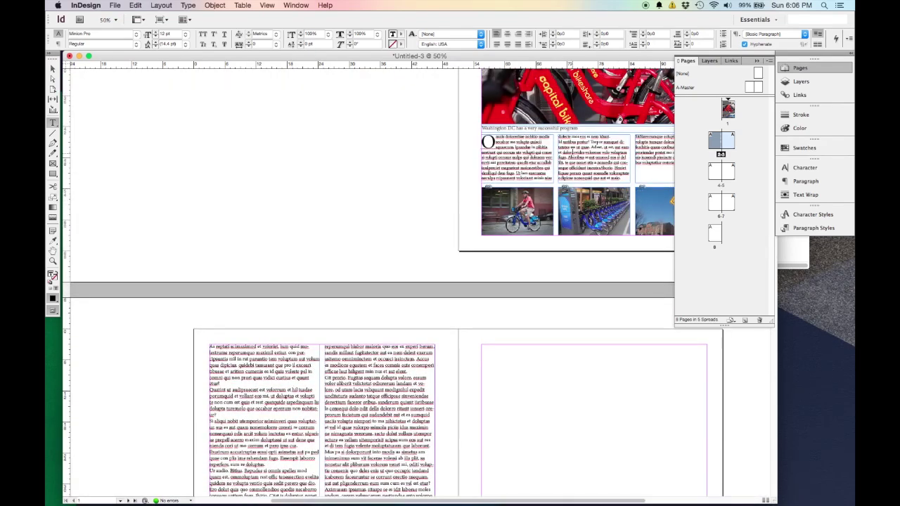
scroll(287, 261, down, 5)
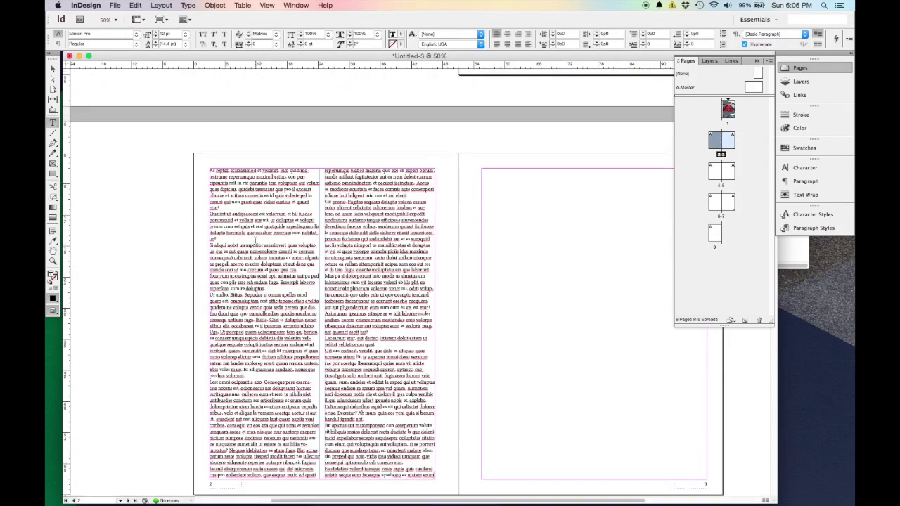
double_click(258, 202)
key(super+a)
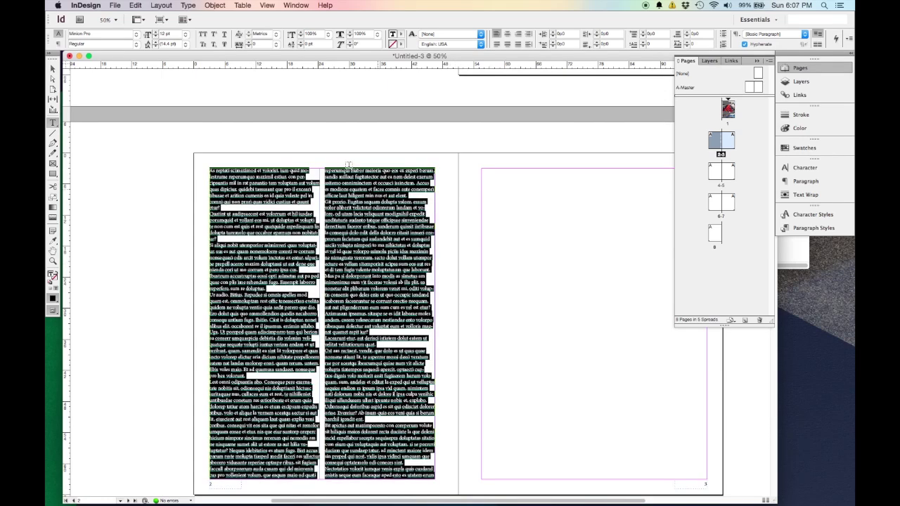
click(142, 5)
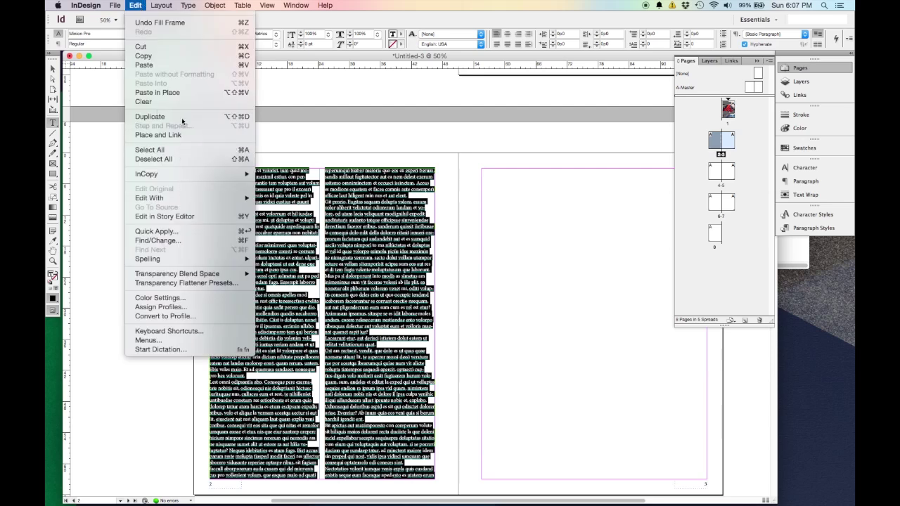
click(363, 151)
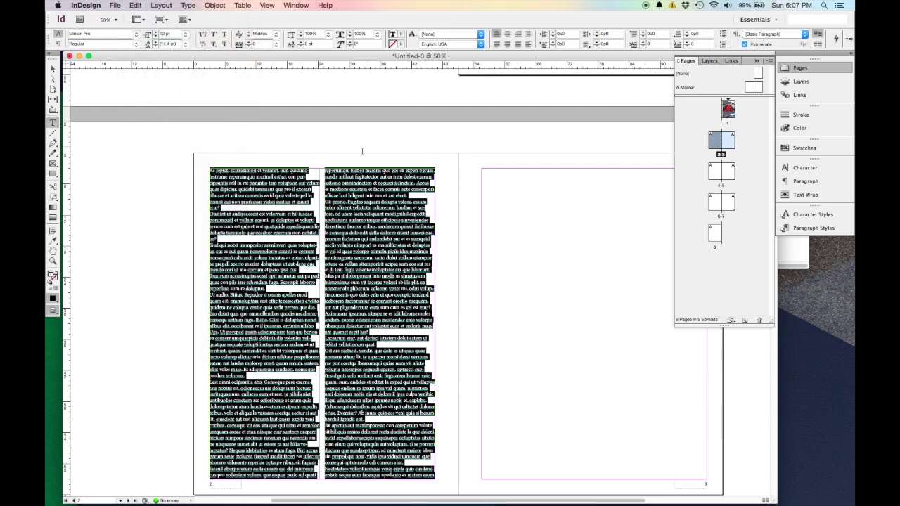
click(806, 229)
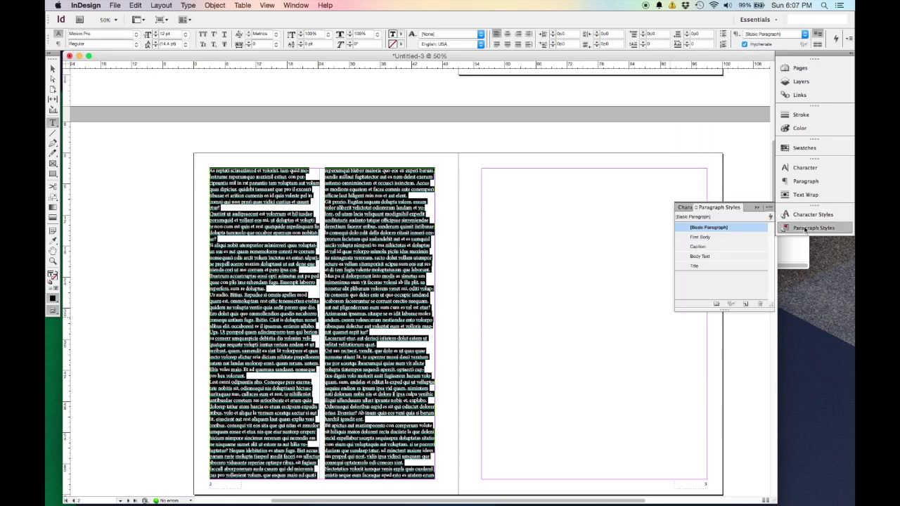
click(700, 256)
Apply the First Body paragraph style to the opening paragraph of the page 2 text
click(343, 291)
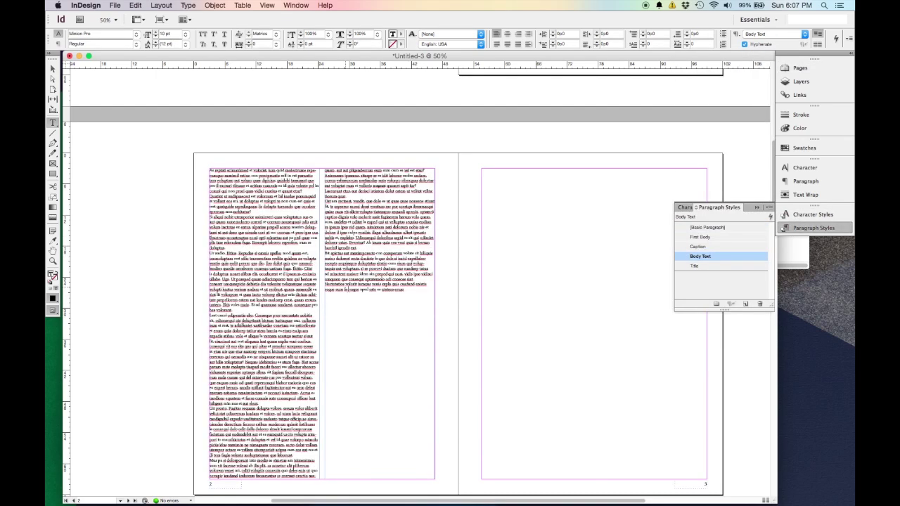
drag(316, 172, 210, 169)
click(701, 237)
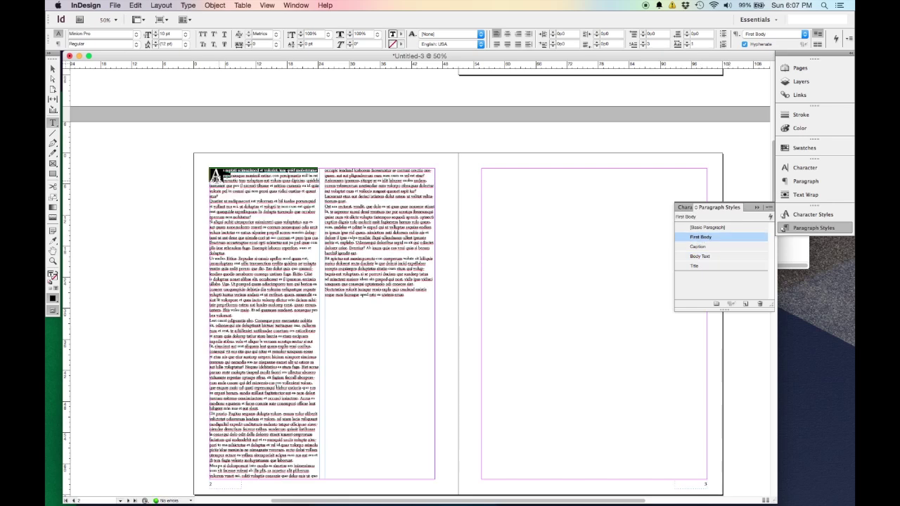
Lower the upper edge of the page 2 text frame to about Y 11p0, leaving space above the text
click(52, 69)
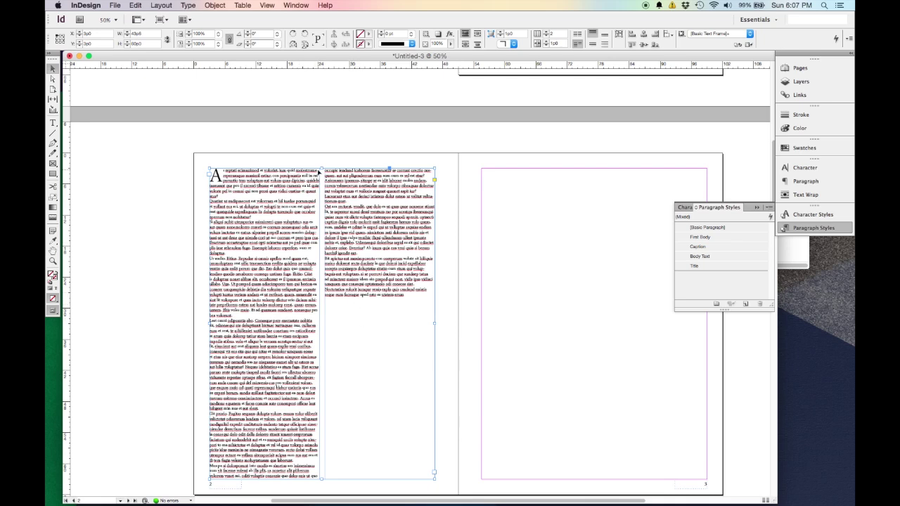
drag(321, 168, 321, 208)
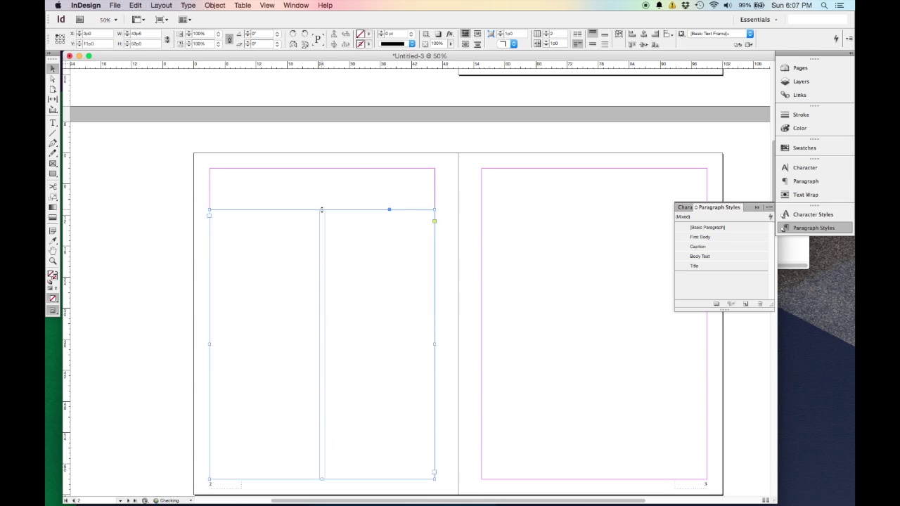
click(383, 201)
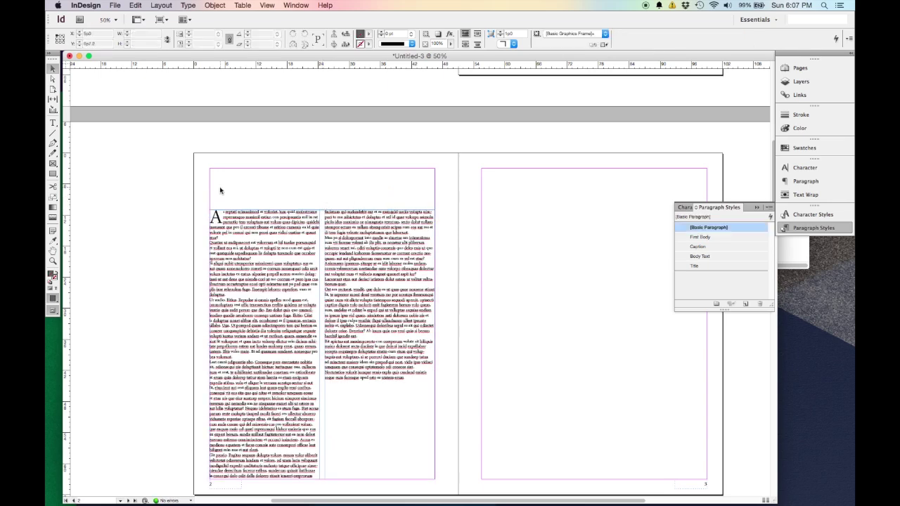
click(216, 227)
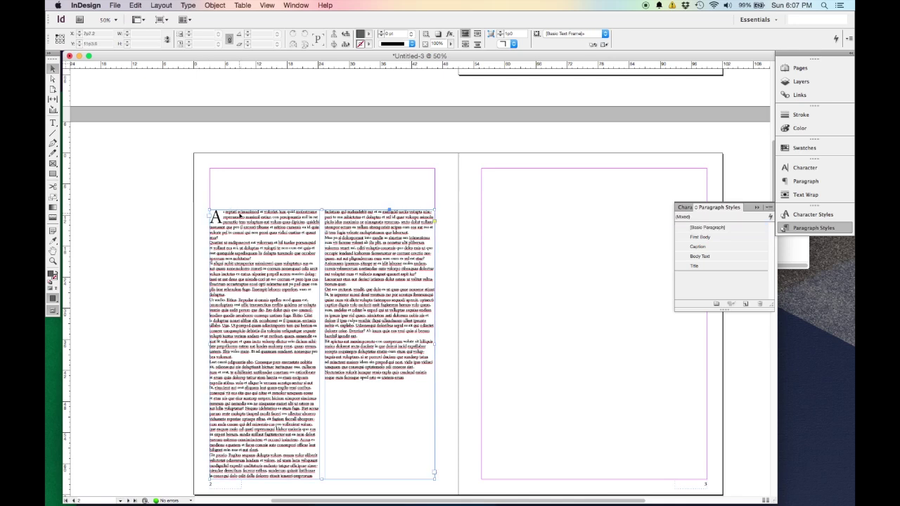